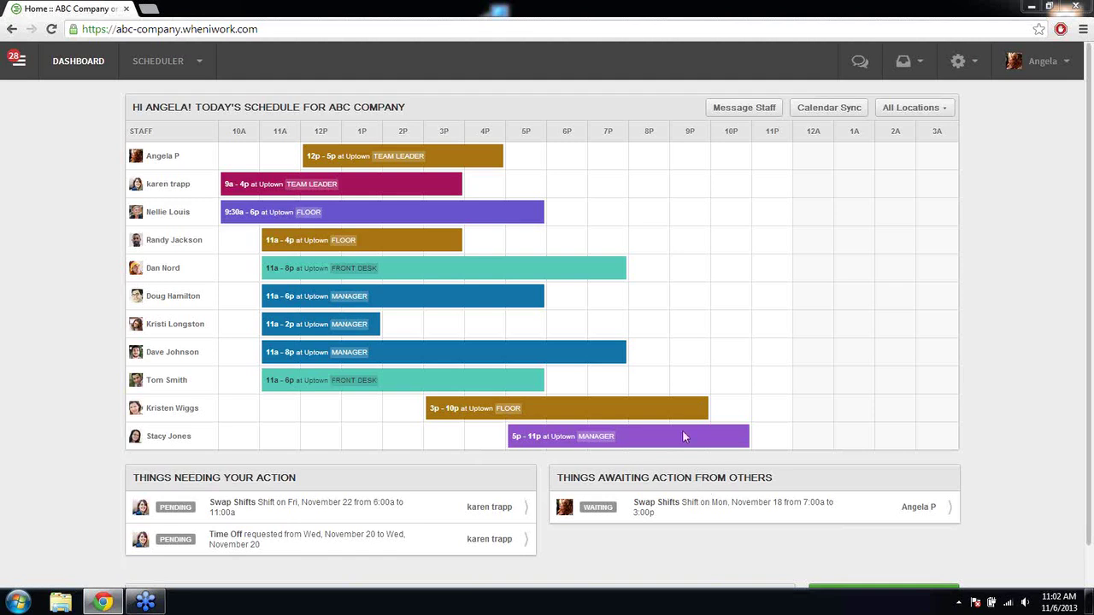
Step: Go to employee management and review the available employee tools, such as export, import and registration handout
left_click(959, 68)
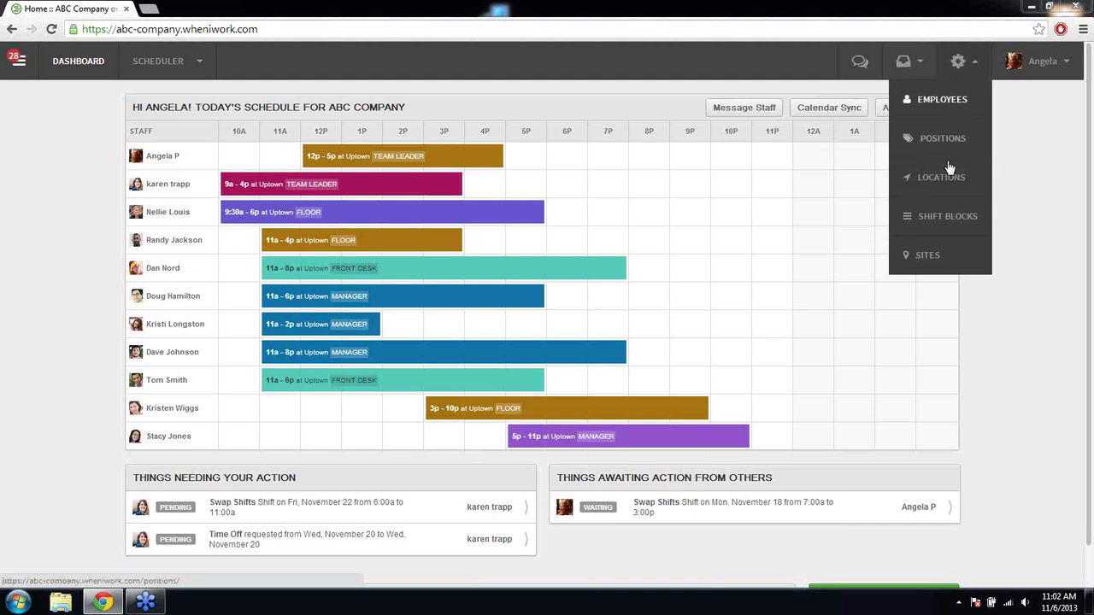
left_click(959, 109)
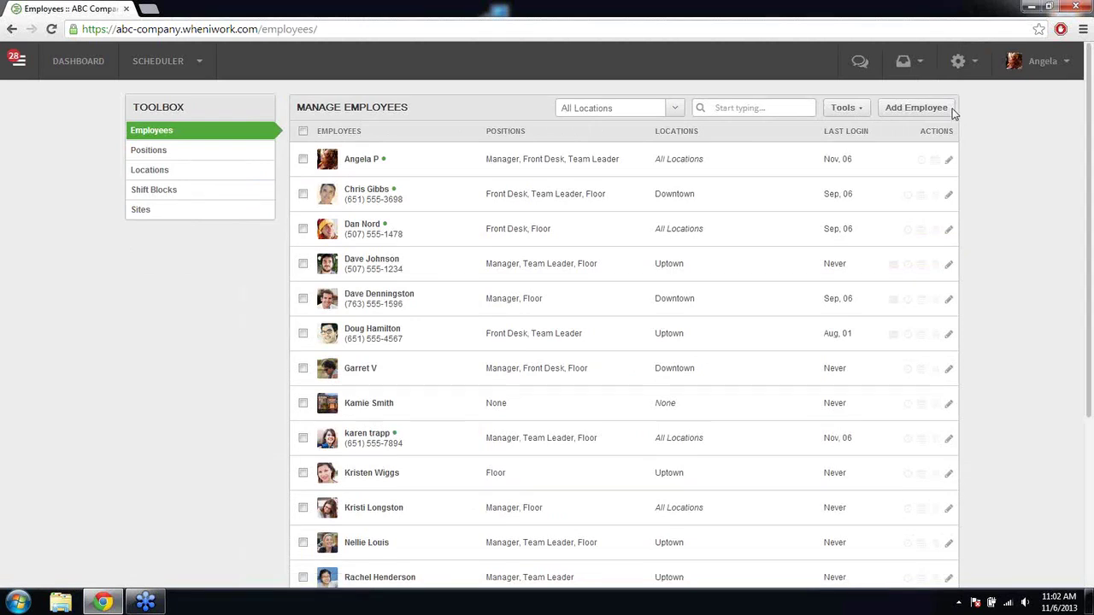
left_click(854, 110)
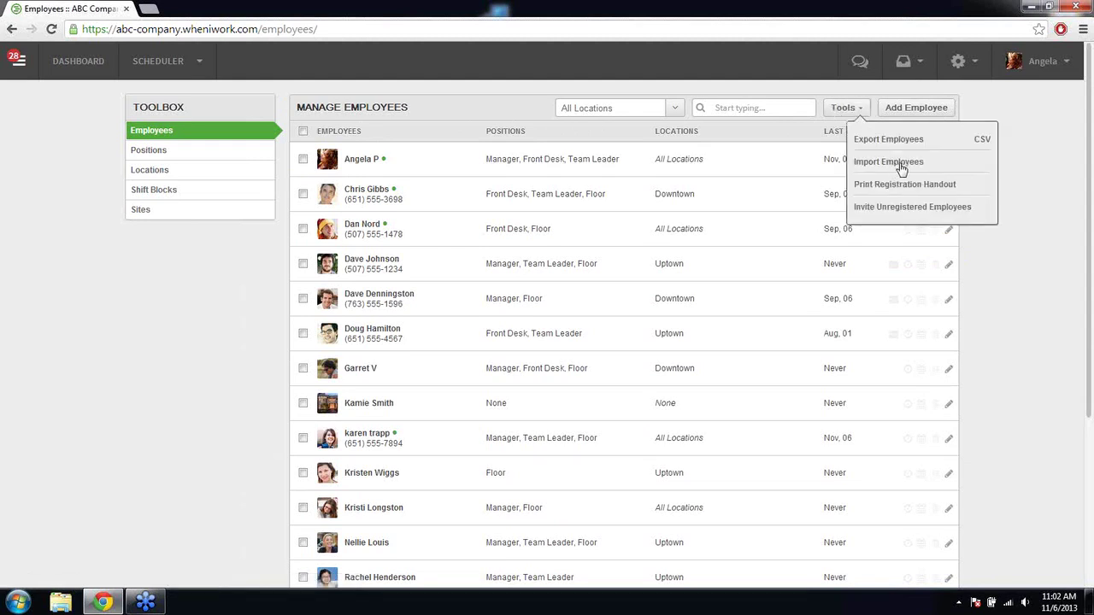
Step: Start a new employee record and examine its name, email, mobile number and access privilege details
left_click(911, 114)
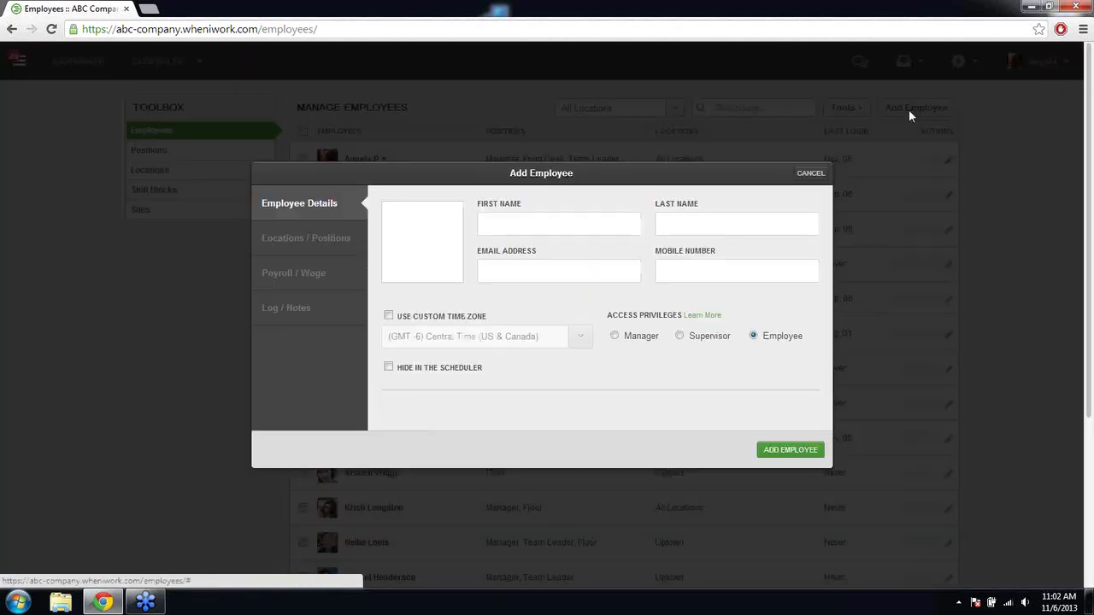
left_click(556, 218)
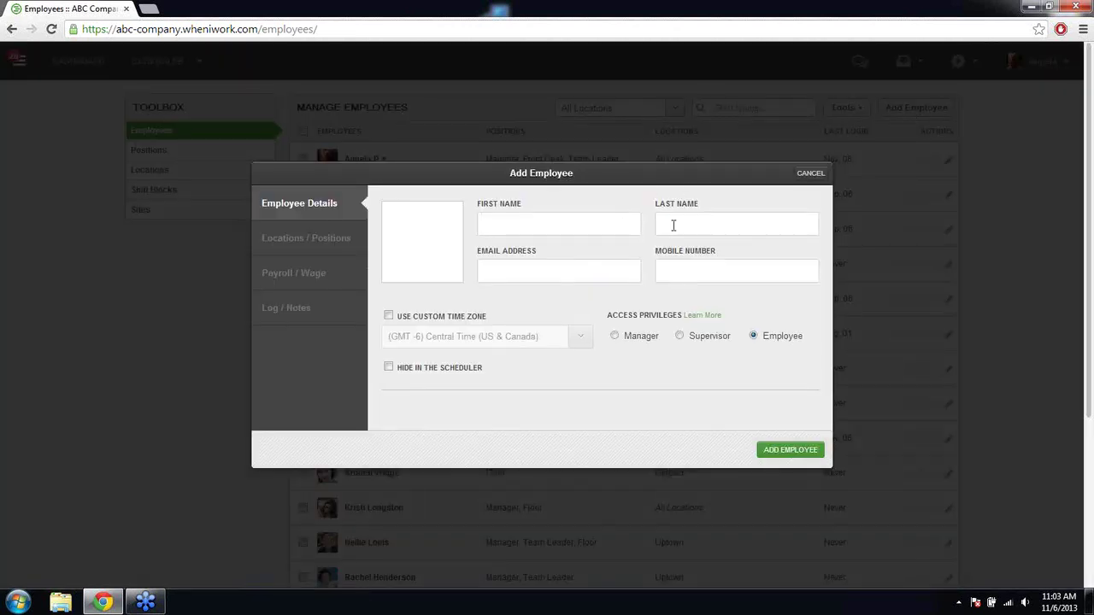
left_click(714, 227)
left_click(560, 278)
Step: Review the selectable positions and locations for the new employee without assigning any
left_click(328, 245)
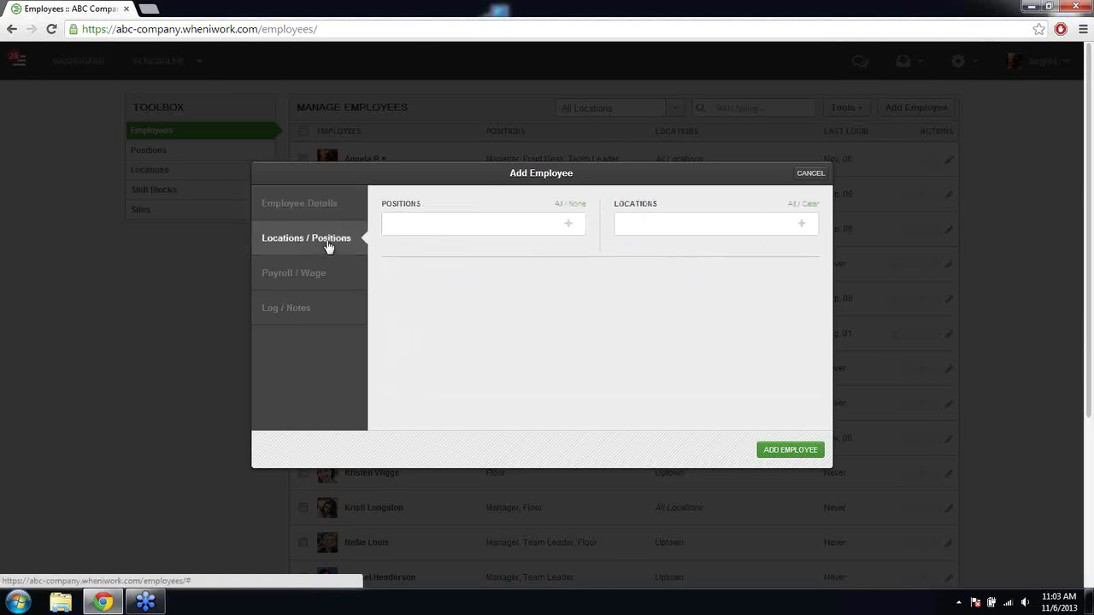
left_click(446, 226)
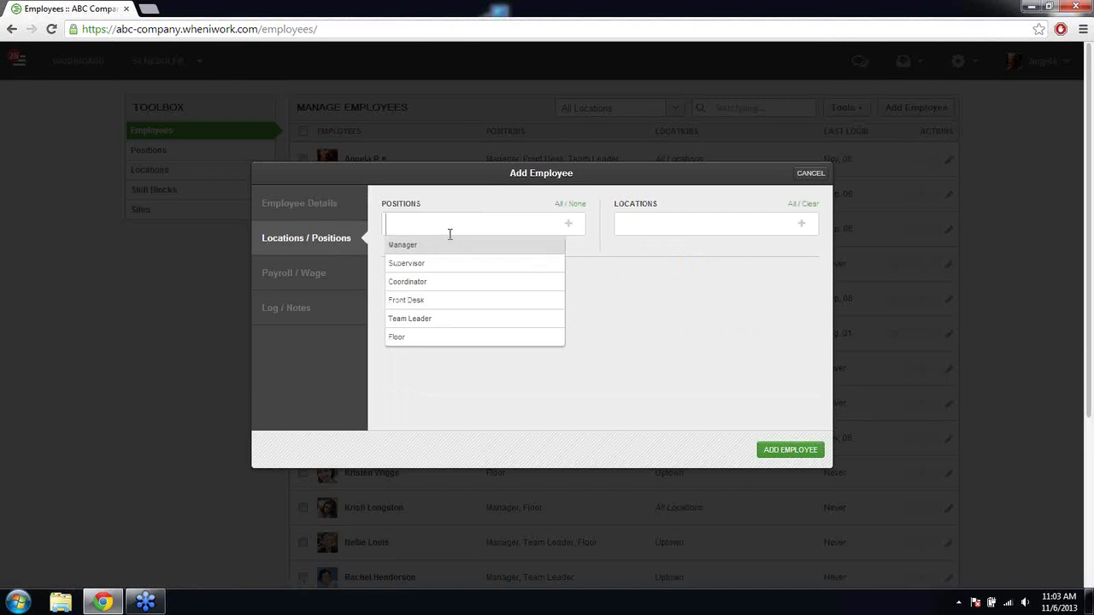
left_click(501, 211)
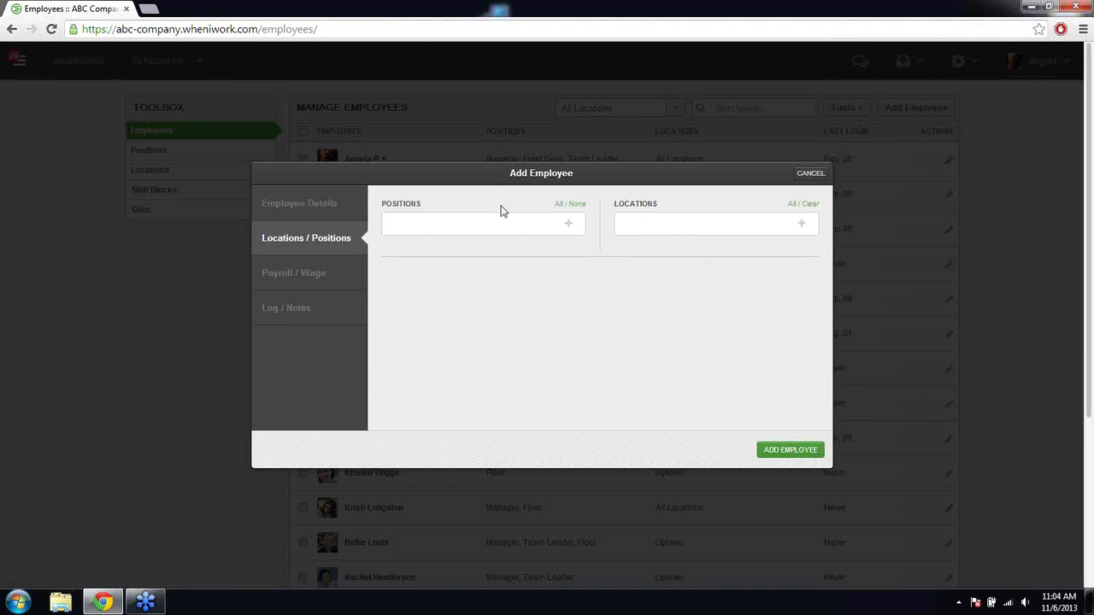
left_click(670, 228)
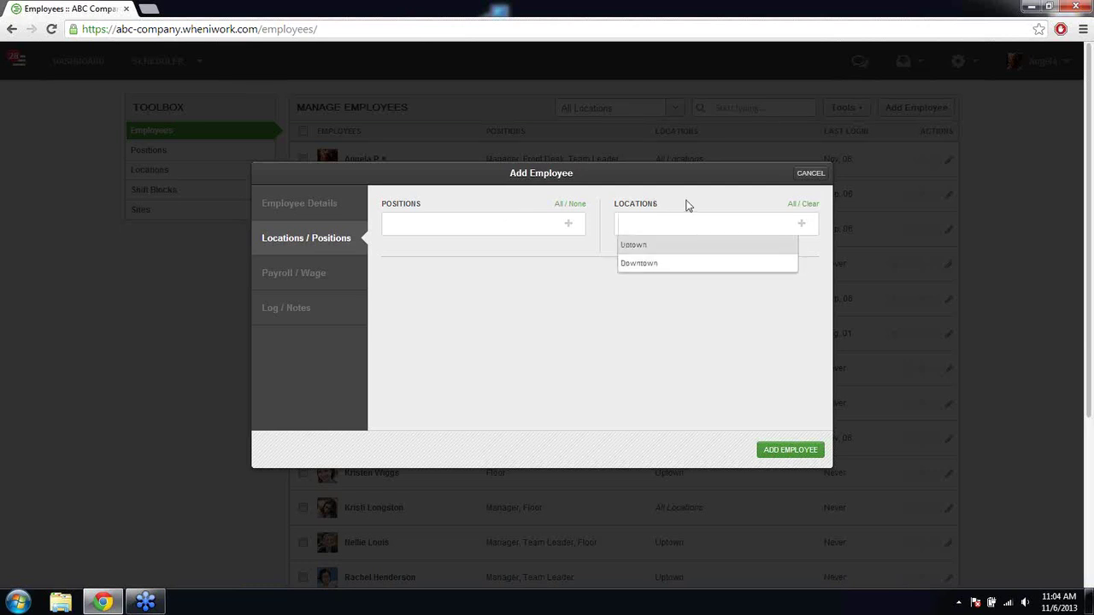
left_click(682, 296)
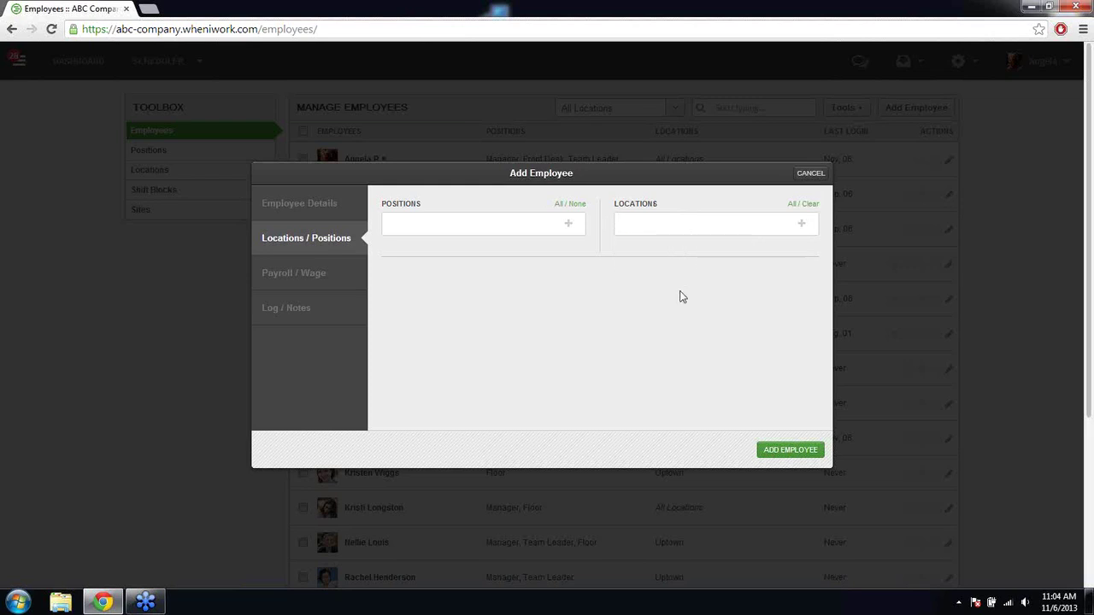
Step: Review the new employee's maximum weekly hours and hourly rate settings, and cancel adding the employee
left_click(291, 274)
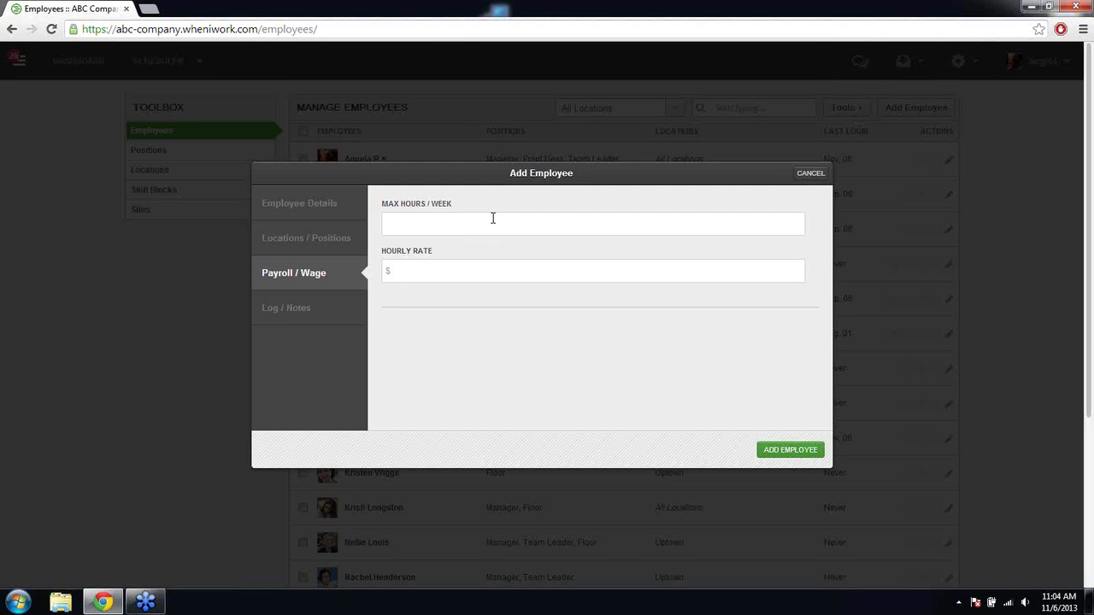
left_click(528, 271)
left_click(811, 173)
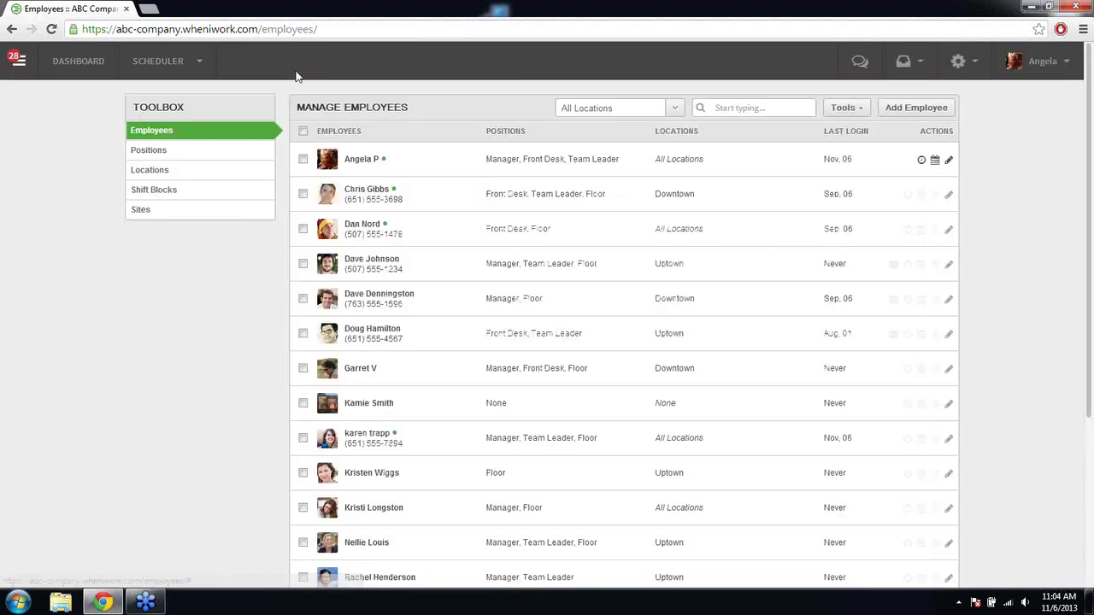
Step: Go to position management, review the name and color options for a new position, and cancel it
left_click(244, 151)
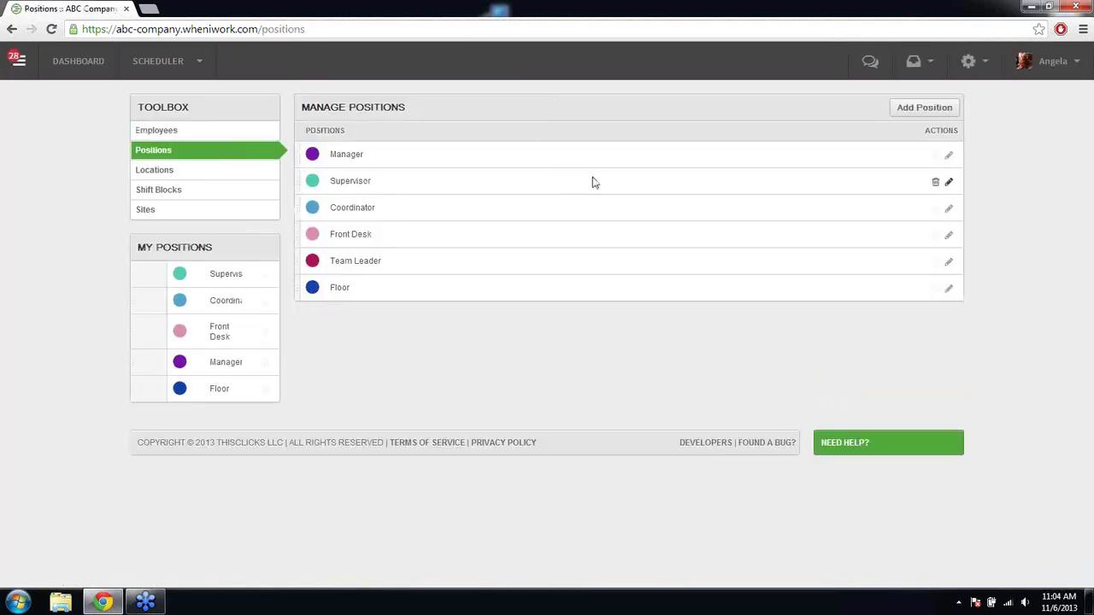
left_click(915, 112)
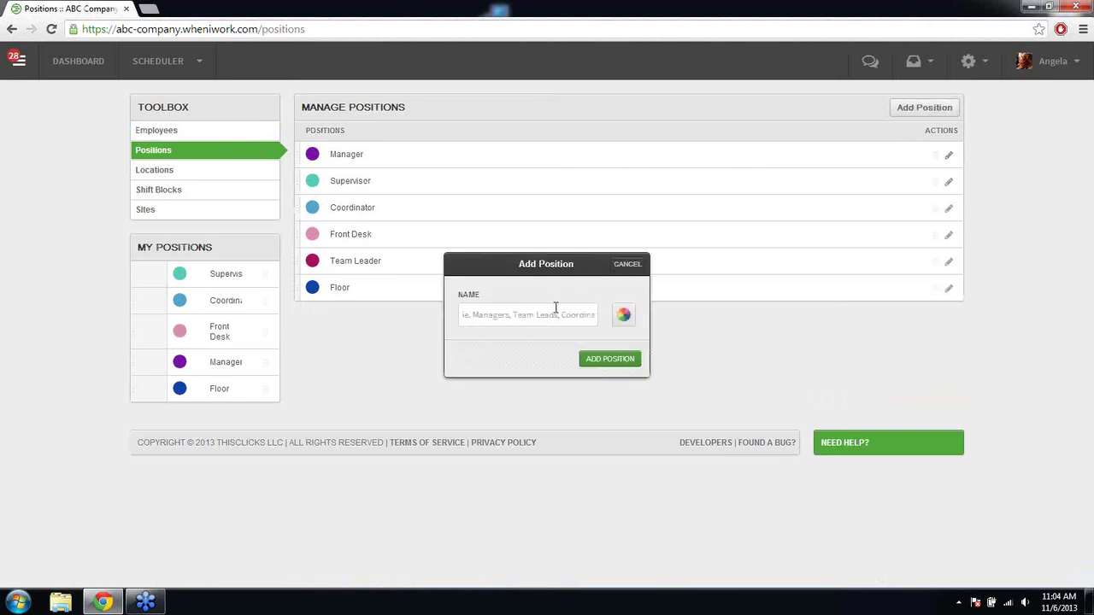
left_click(626, 317)
left_click(636, 267)
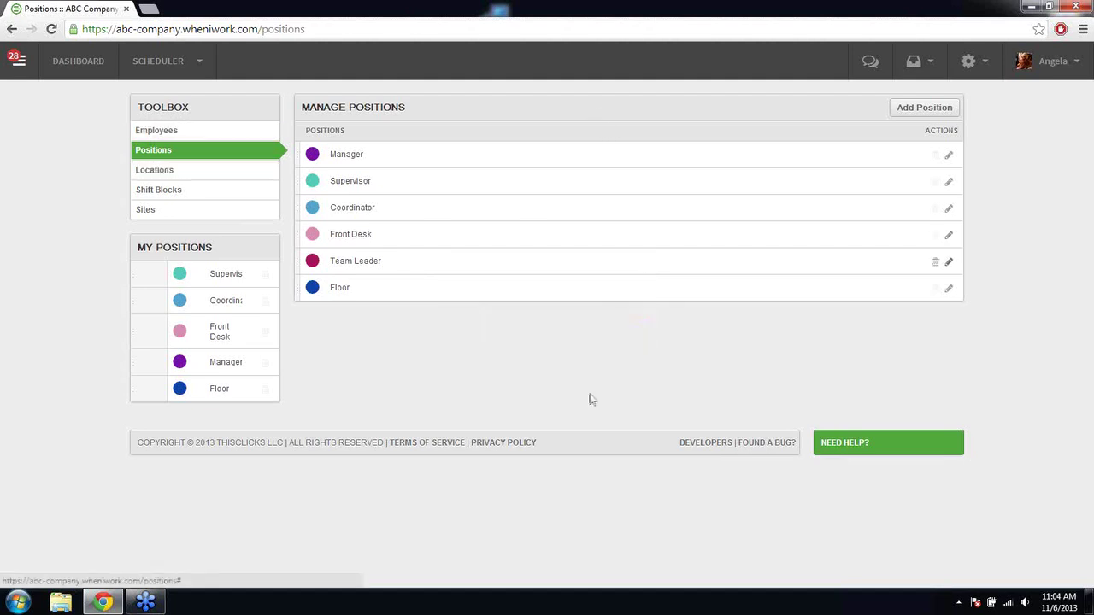
Step: Go to location management, review the name, max hours and address details for a new location, and cancel it
left_click(231, 169)
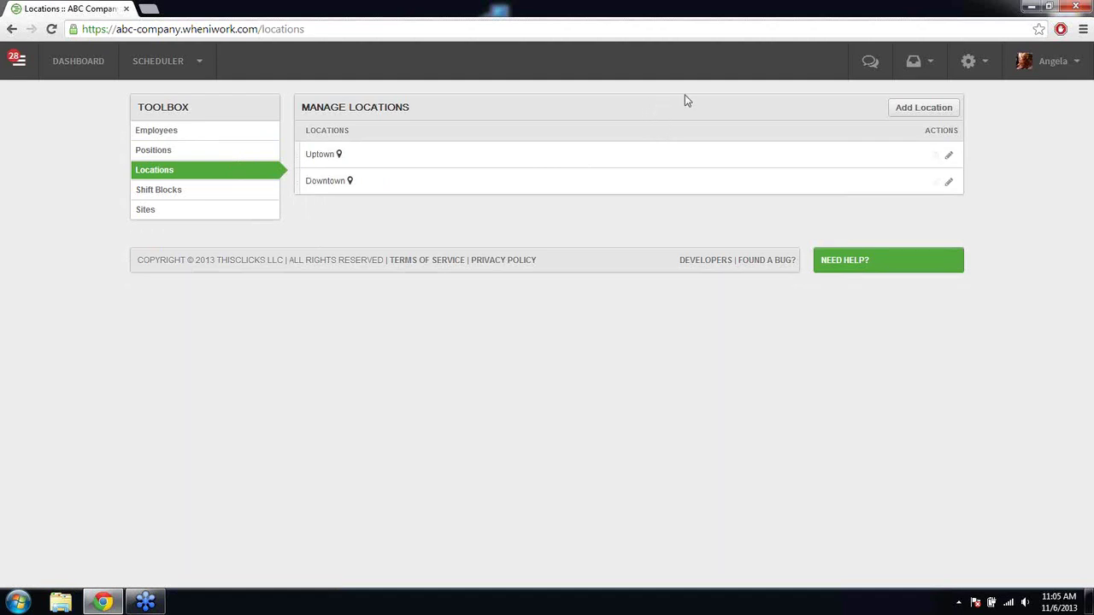
left_click(919, 110)
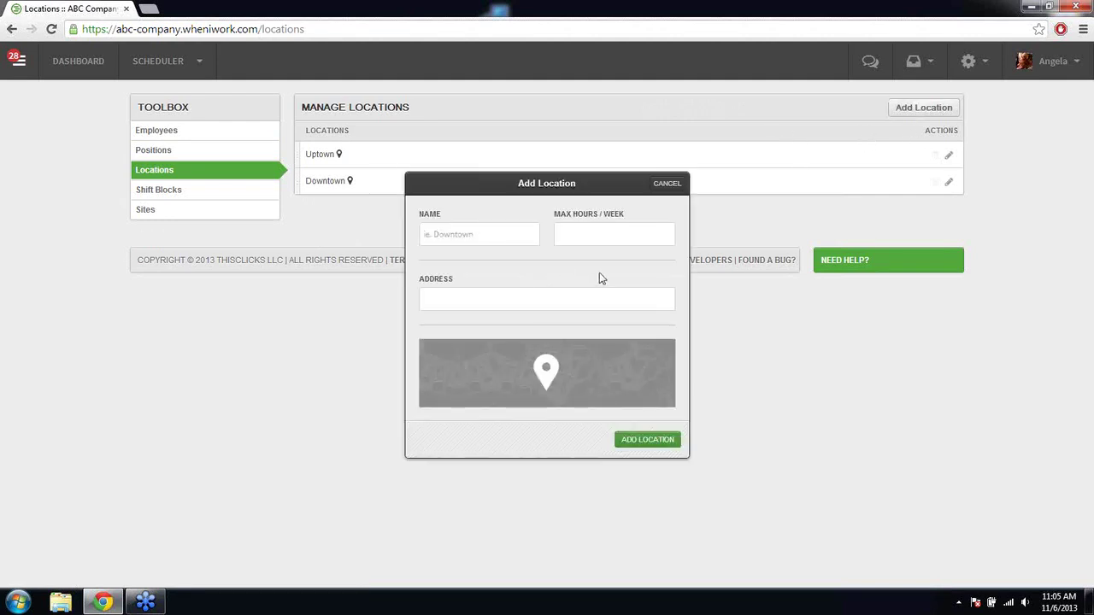
left_click(663, 185)
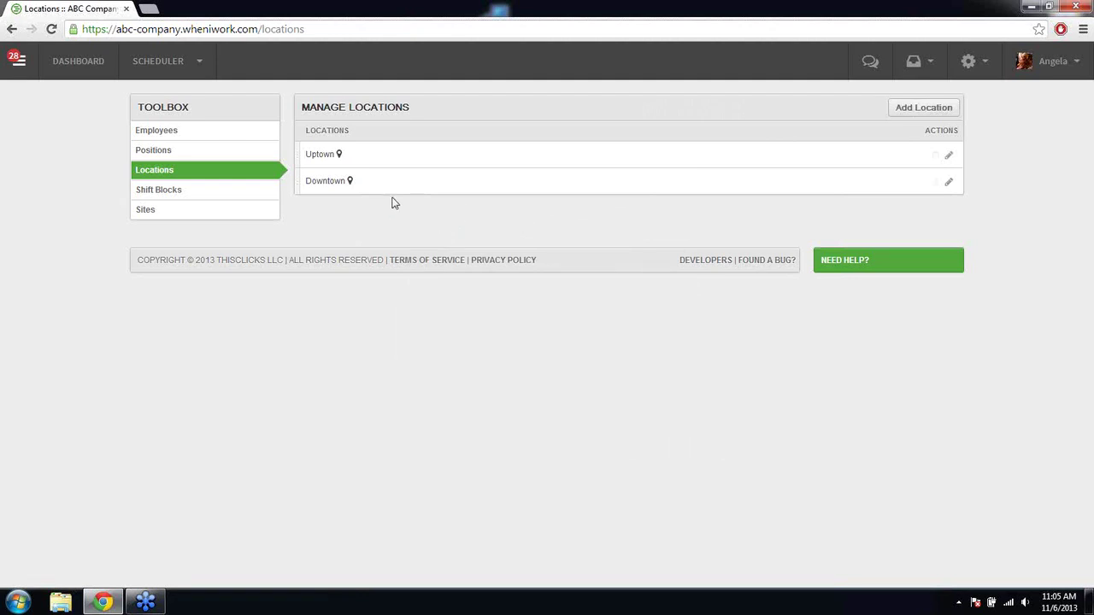
Step: Go to shift block management, review the time, color, break, position and location options for a new block, and cancel it
left_click(231, 199)
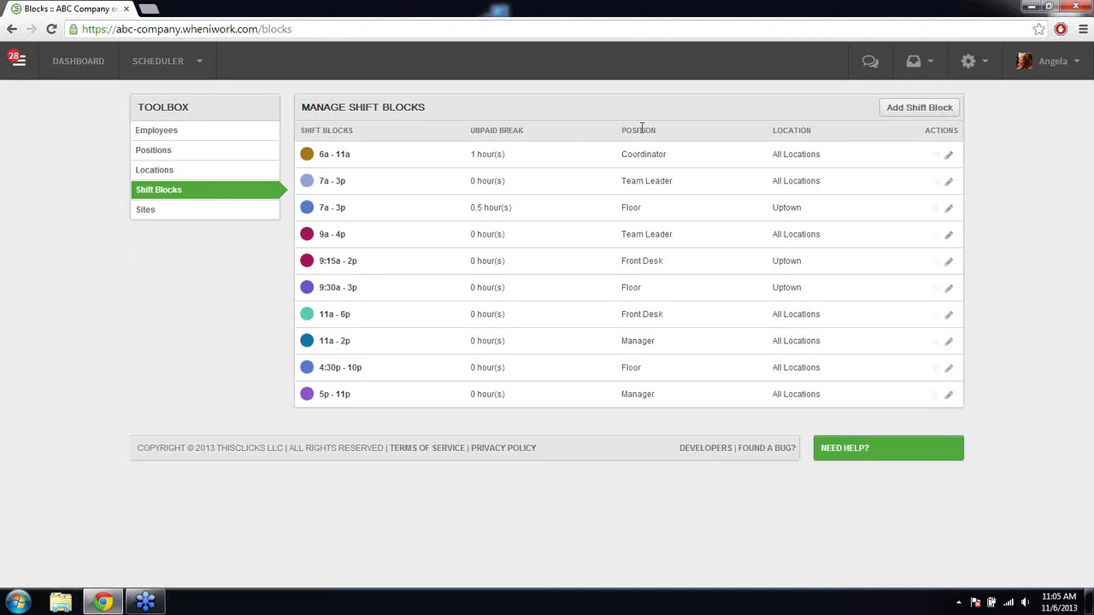
left_click(889, 117)
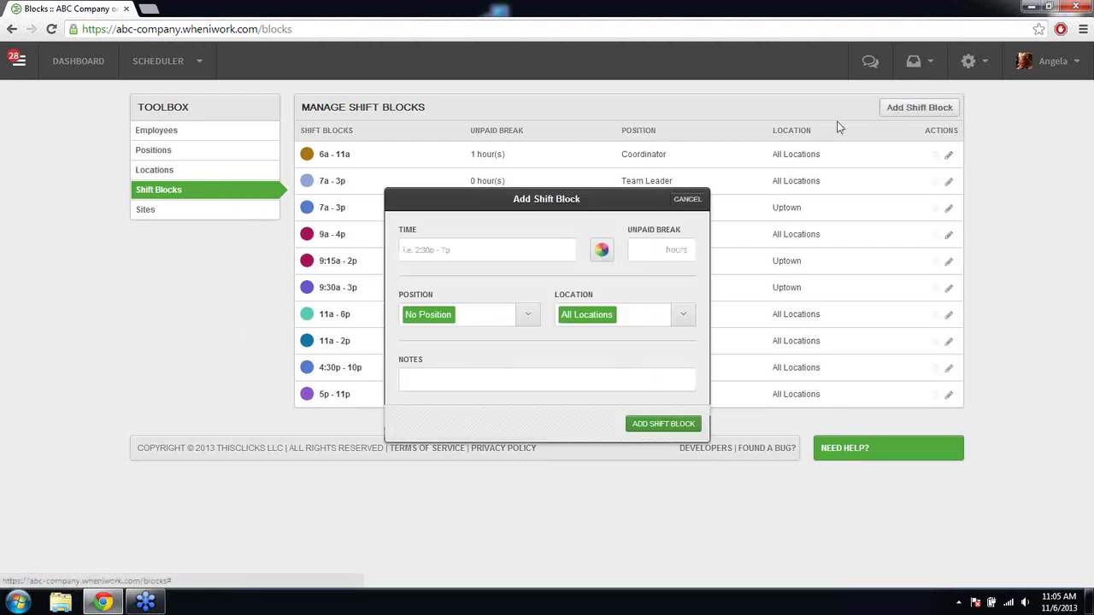
left_click(493, 254)
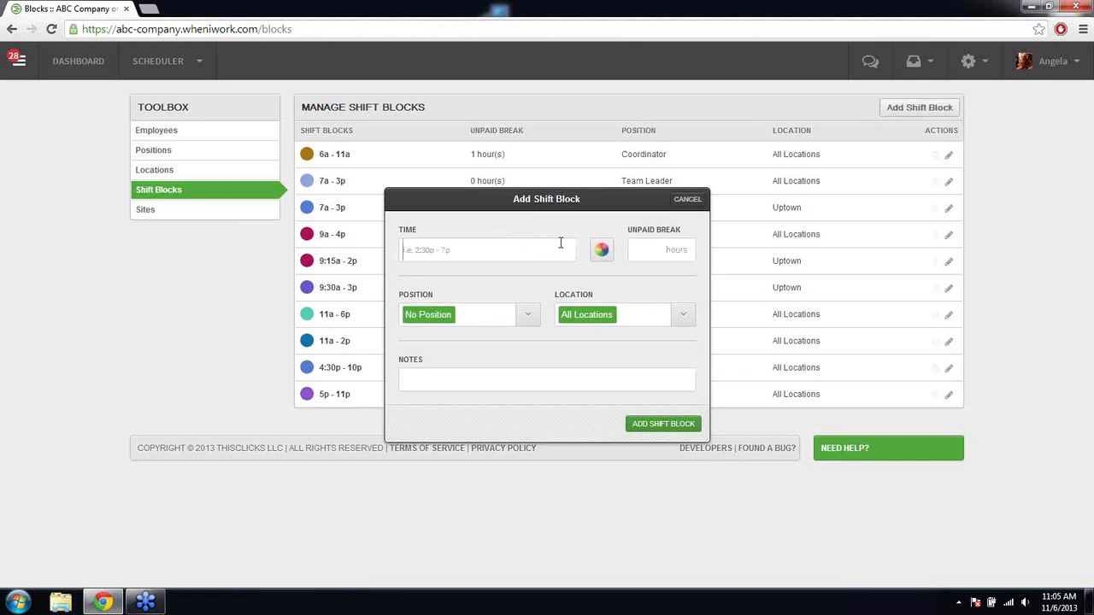
left_click(601, 249)
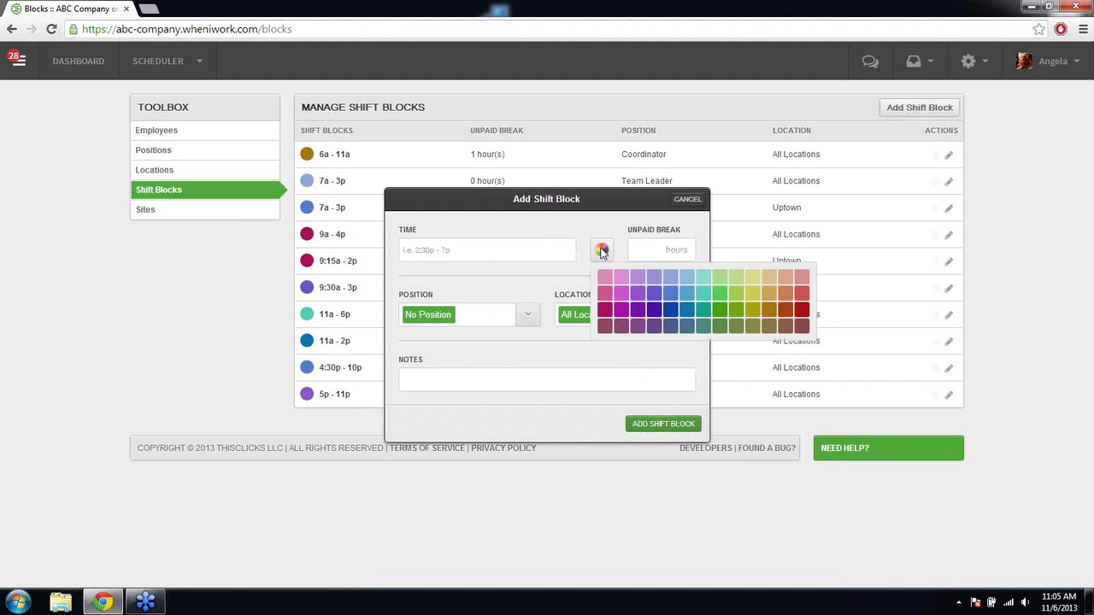
left_click(612, 234)
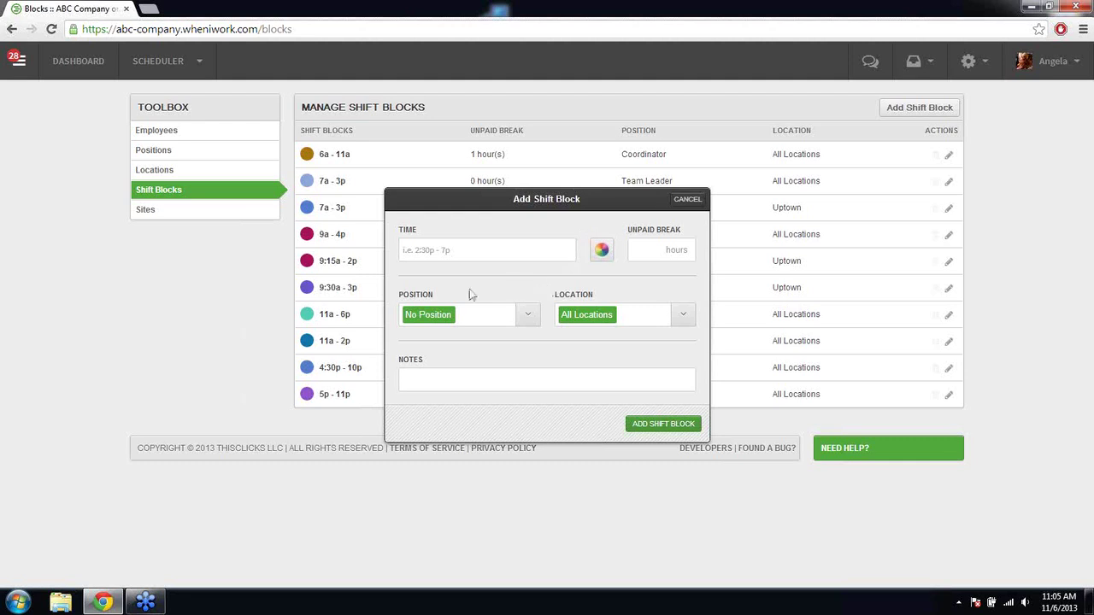
left_click(692, 200)
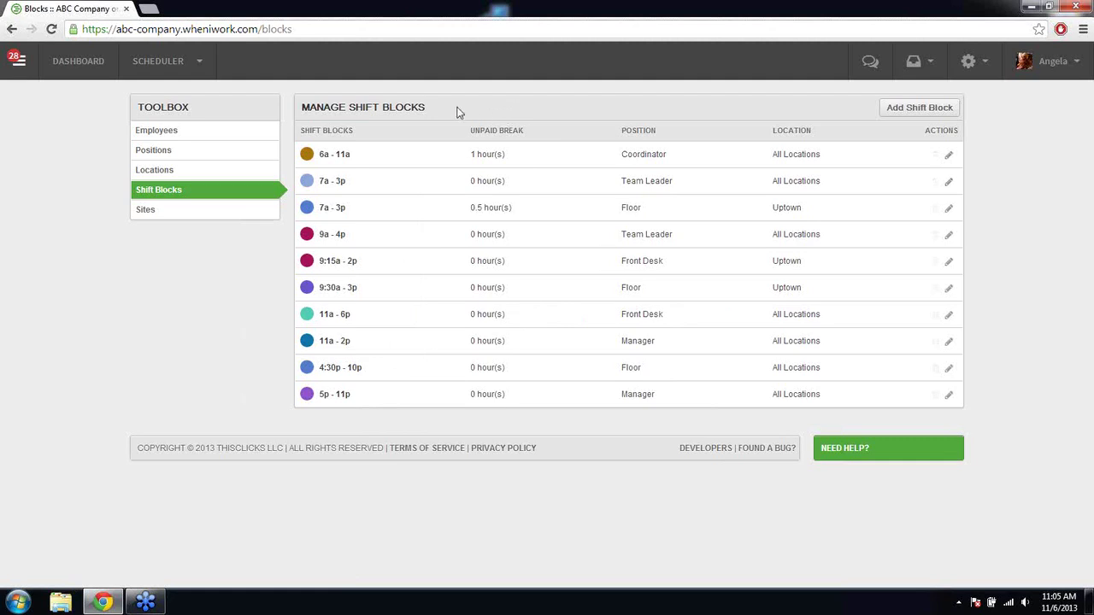
Step: Go to site management, review the name, location, color and address options for a new site, and cancel it
left_click(200, 212)
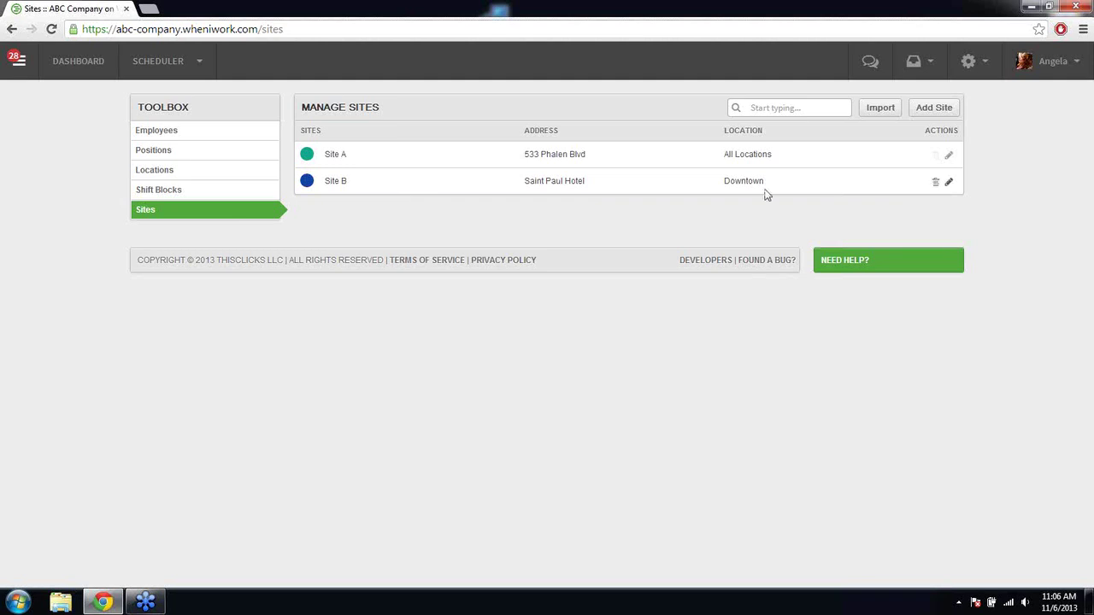
left_click(930, 110)
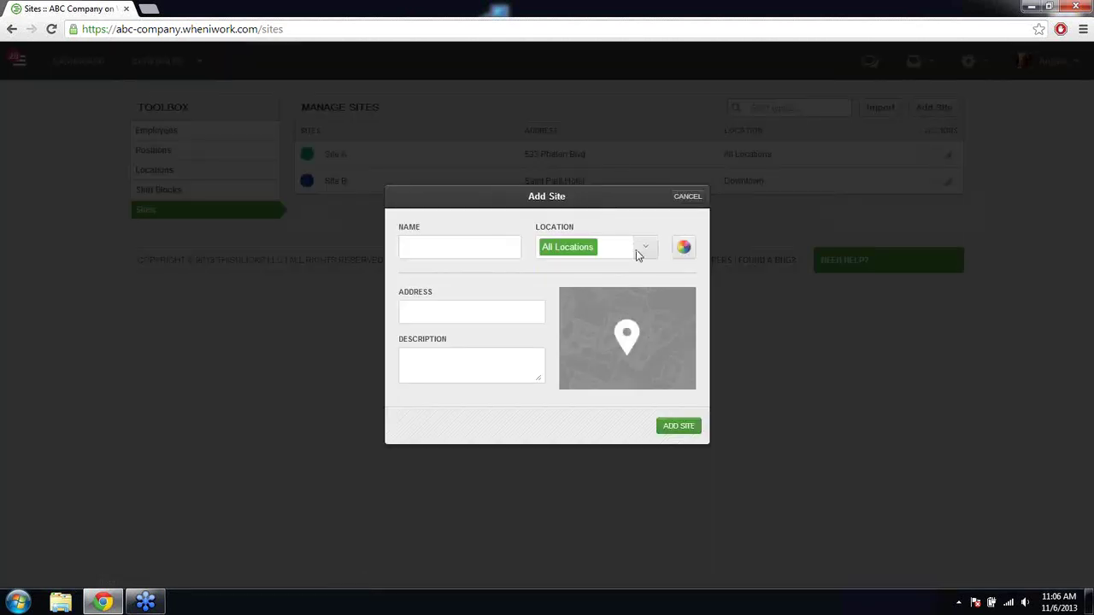
left_click(683, 249)
left_click(661, 224)
left_click(684, 199)
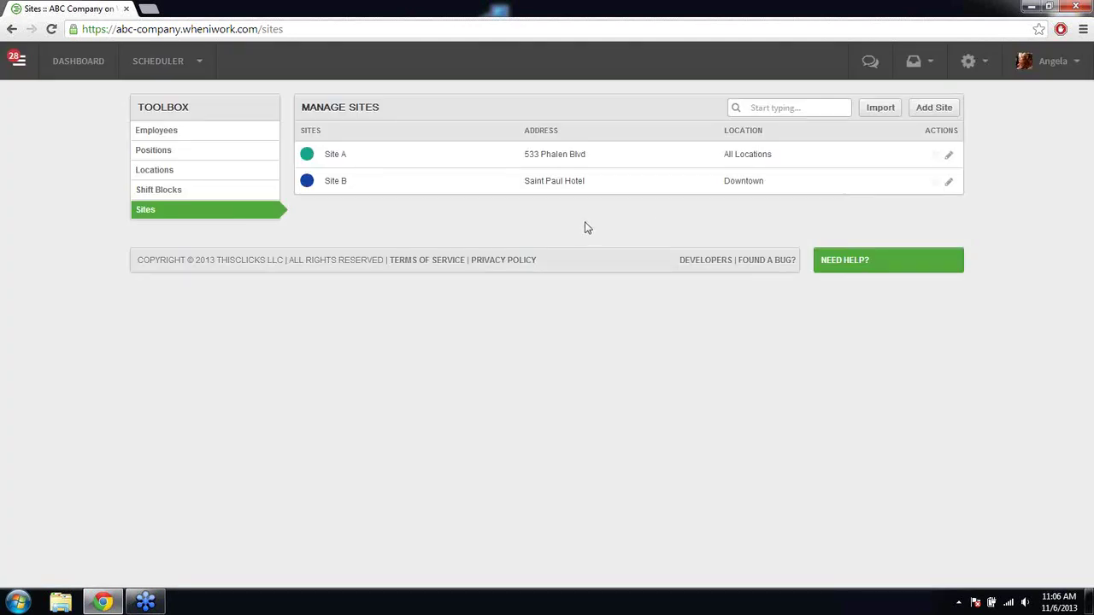
Step: Clear all shifts from the Uptown schedule for the week of November 4 to November 10, 2013
left_click(170, 61)
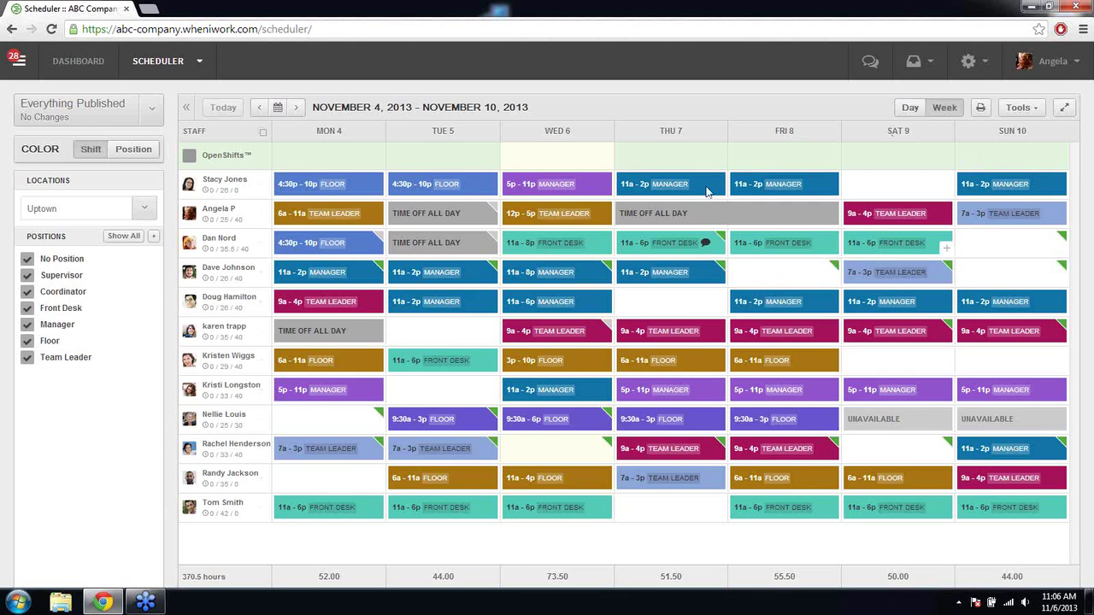
left_click(1020, 111)
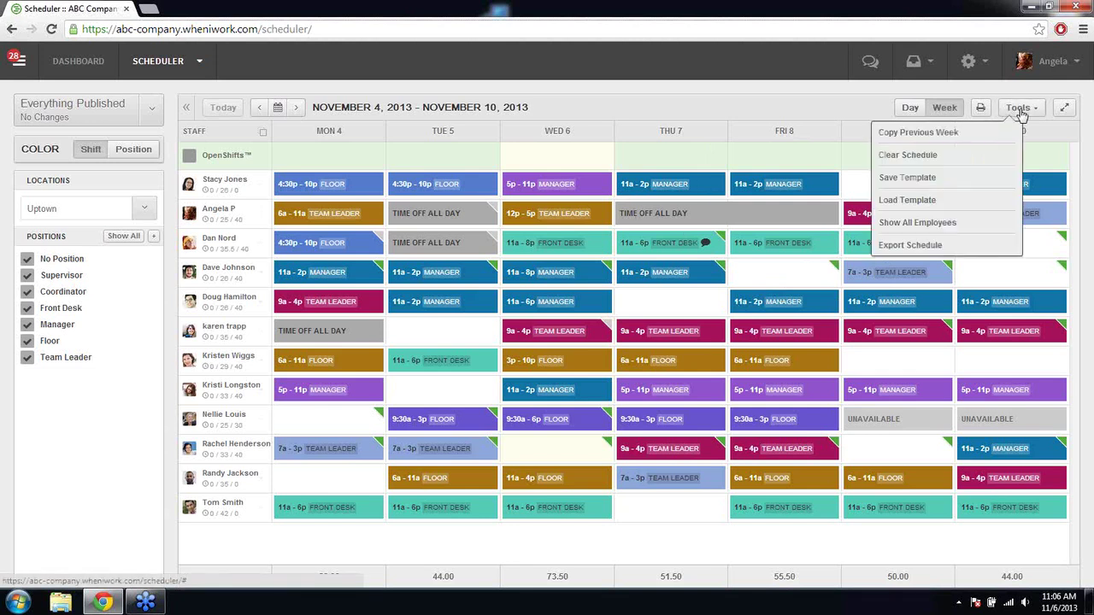
left_click(955, 159)
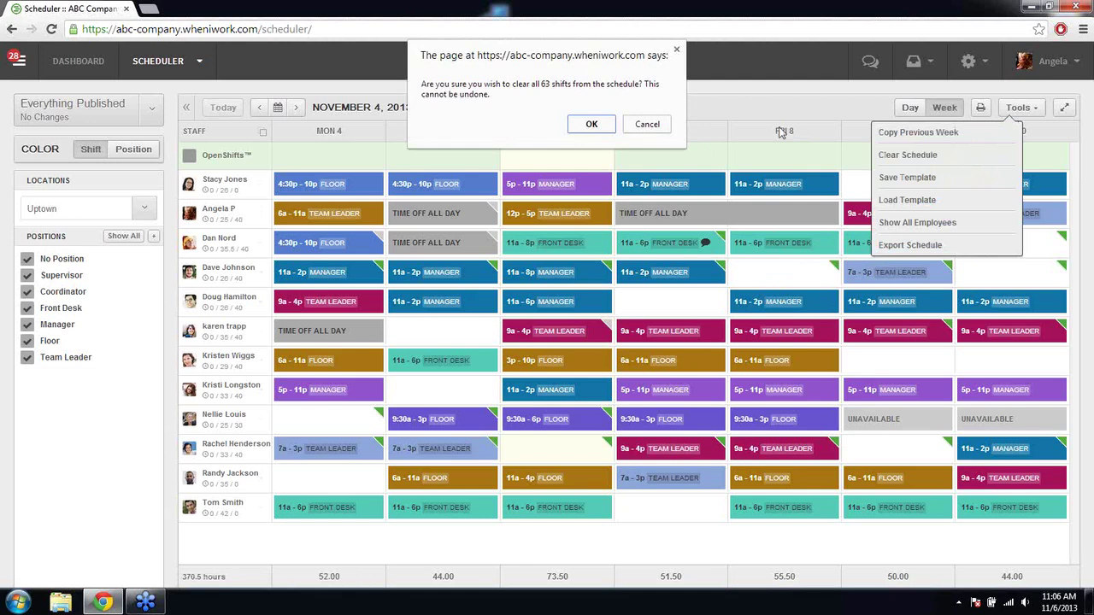
left_click(595, 128)
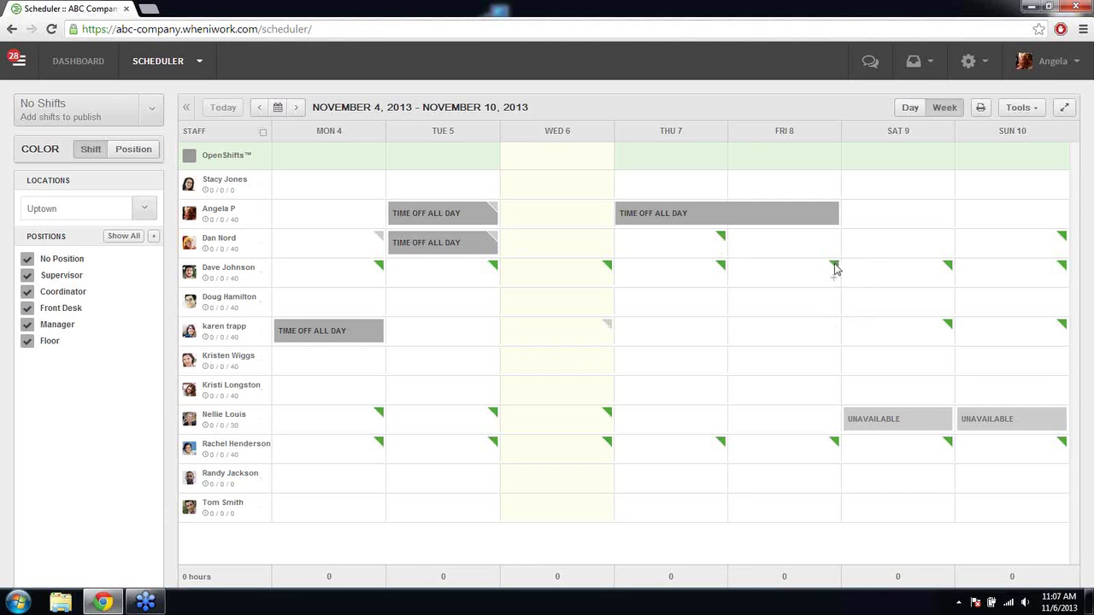
Step: Assign the 11a - 2p Manager shift to the fourth listed employee on Fri, Nov 8 and the sixth on Wed, Nov 6
left_click(789, 271)
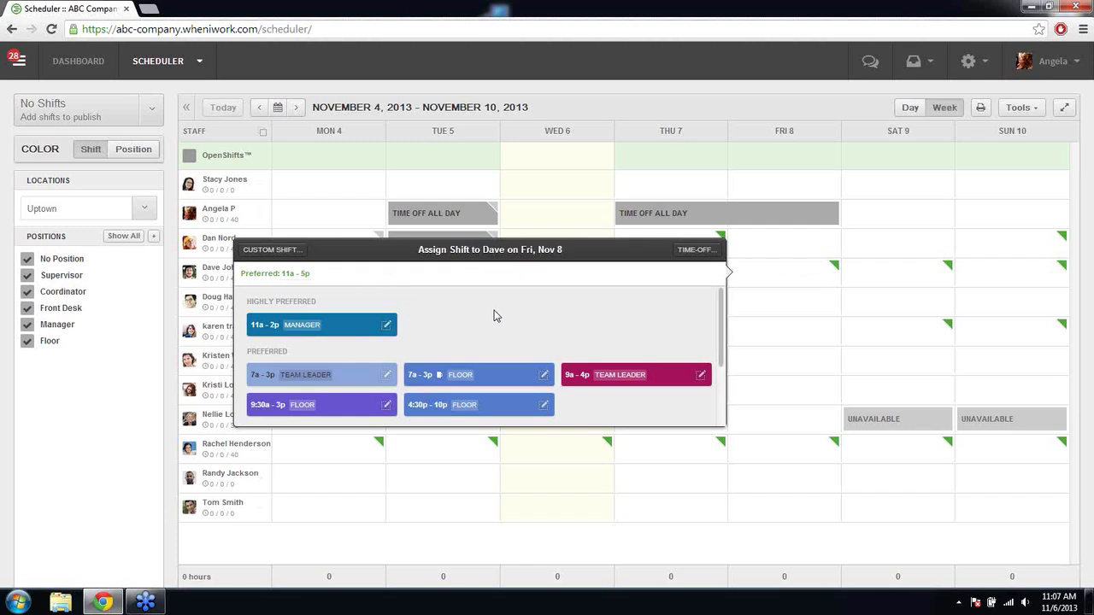
left_click(325, 328)
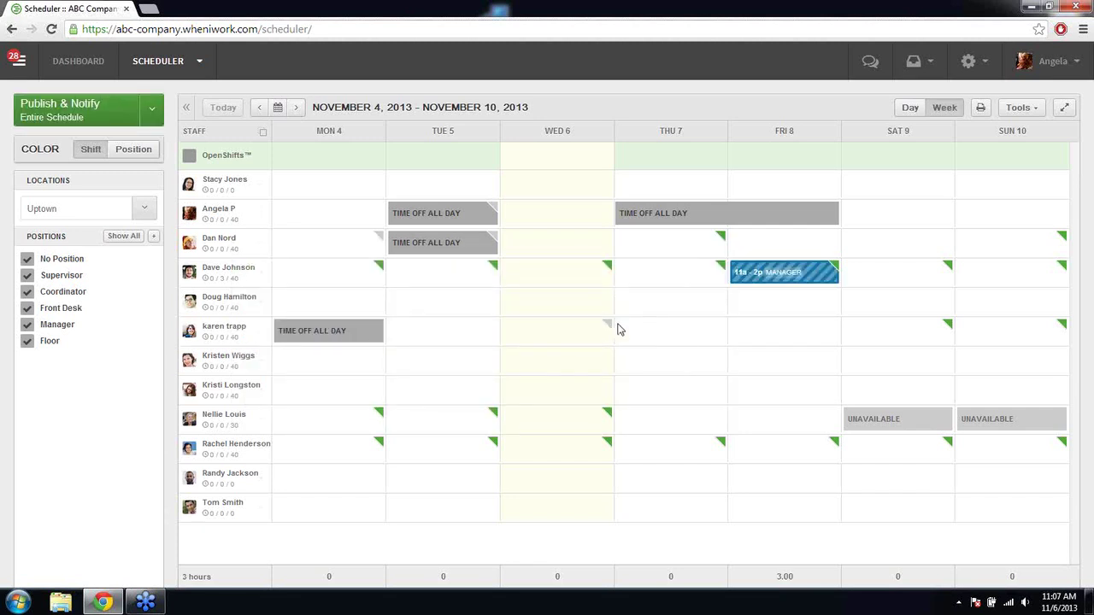
left_click(574, 340)
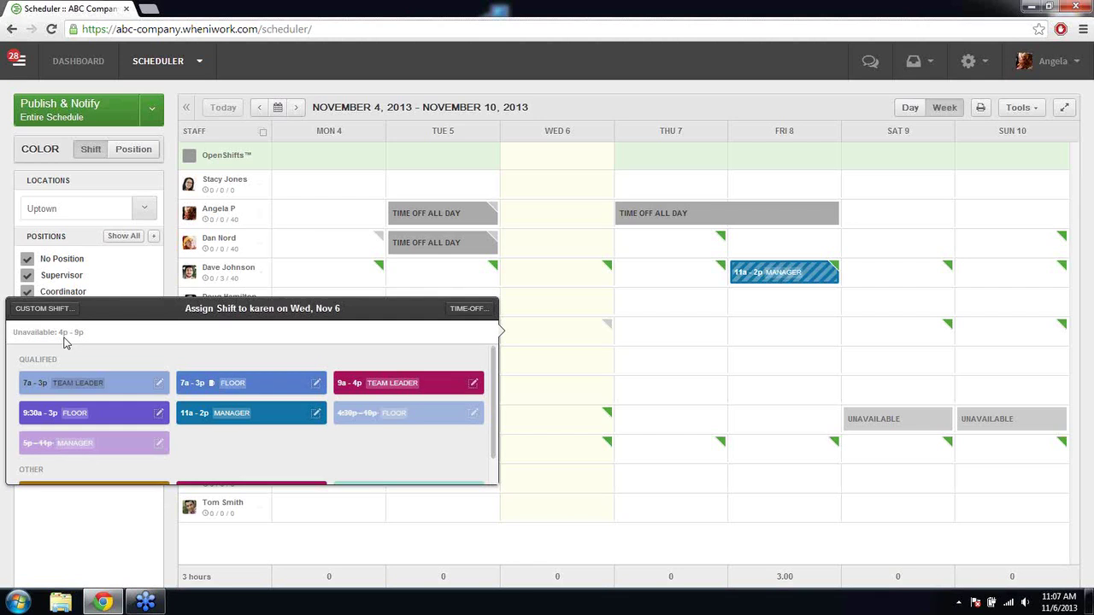
left_click(261, 418)
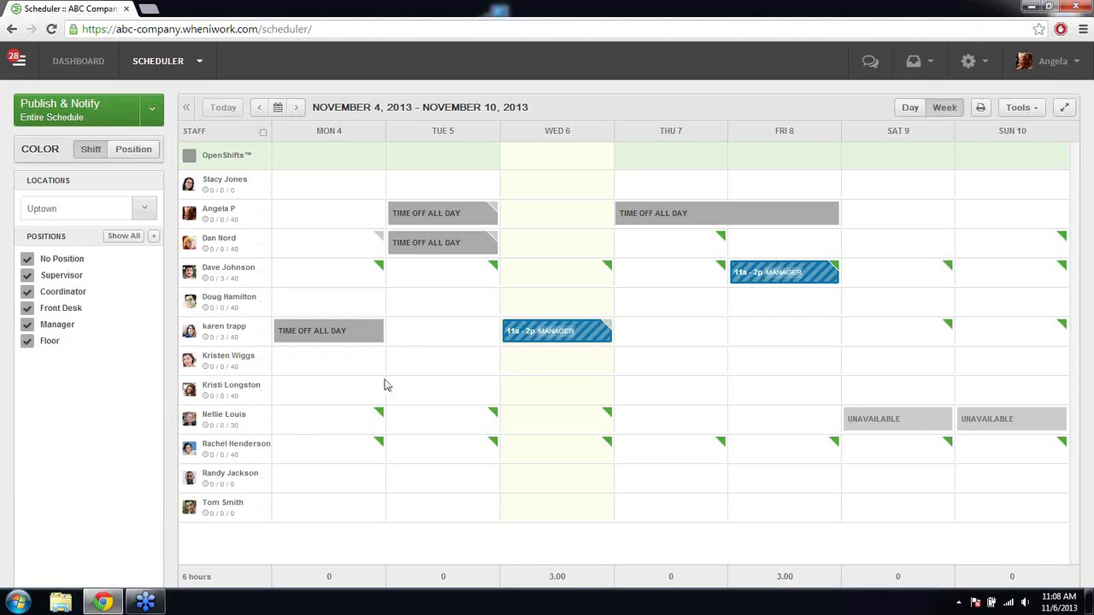
Step: Assign the 9:15a - 2p Front Desk shift to the fifth employee for Nov 7-9, copying it to the second for Nov 9-10 and third for Nov 9
left_click(672, 304)
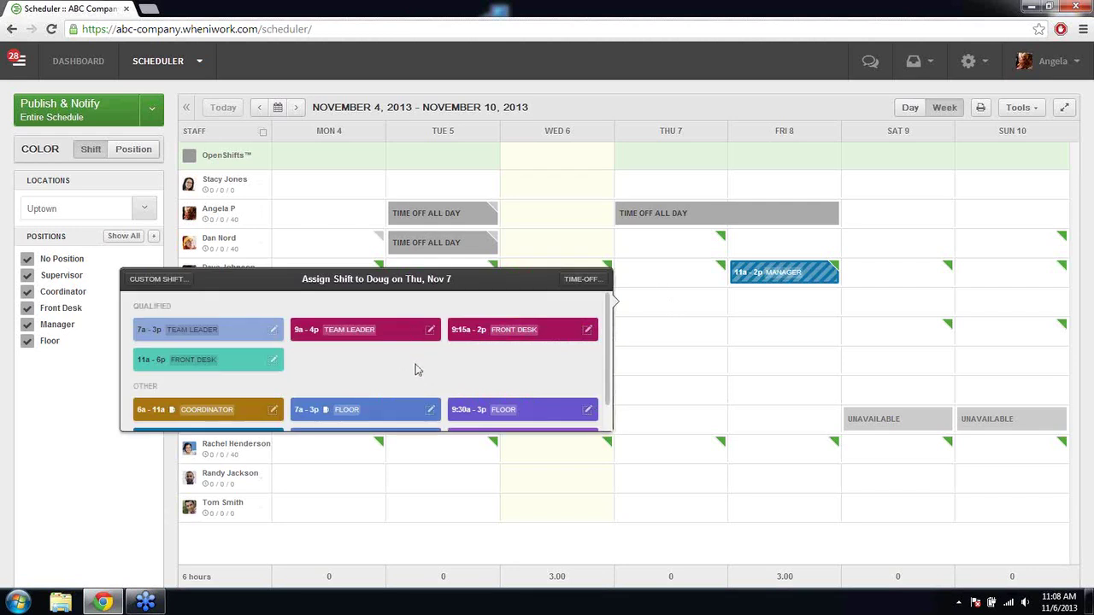
left_click(544, 331)
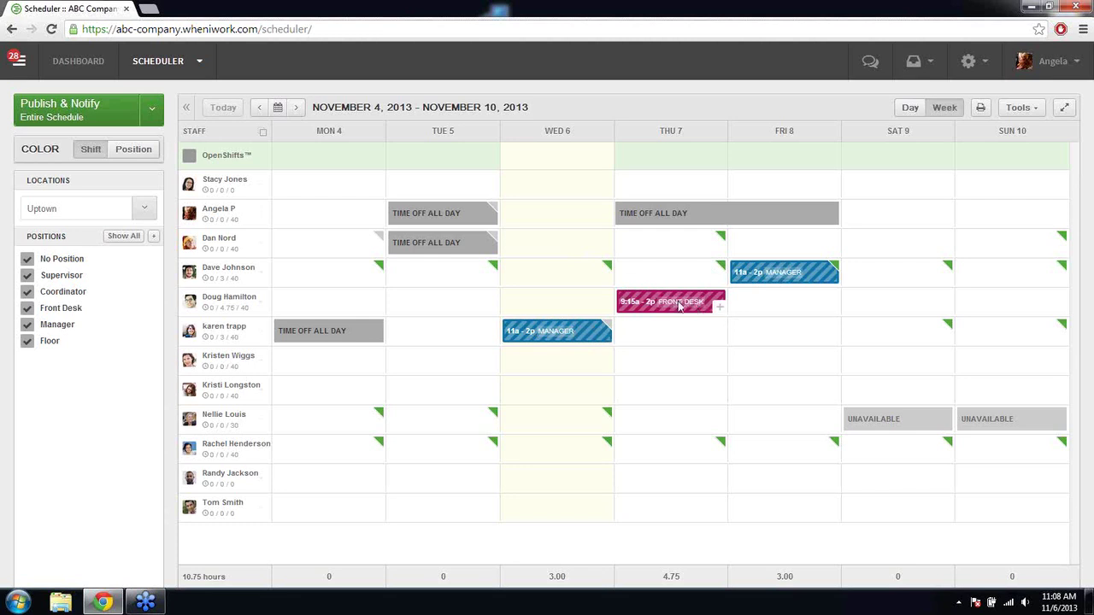
left_click_drag(693, 309, 910, 246)
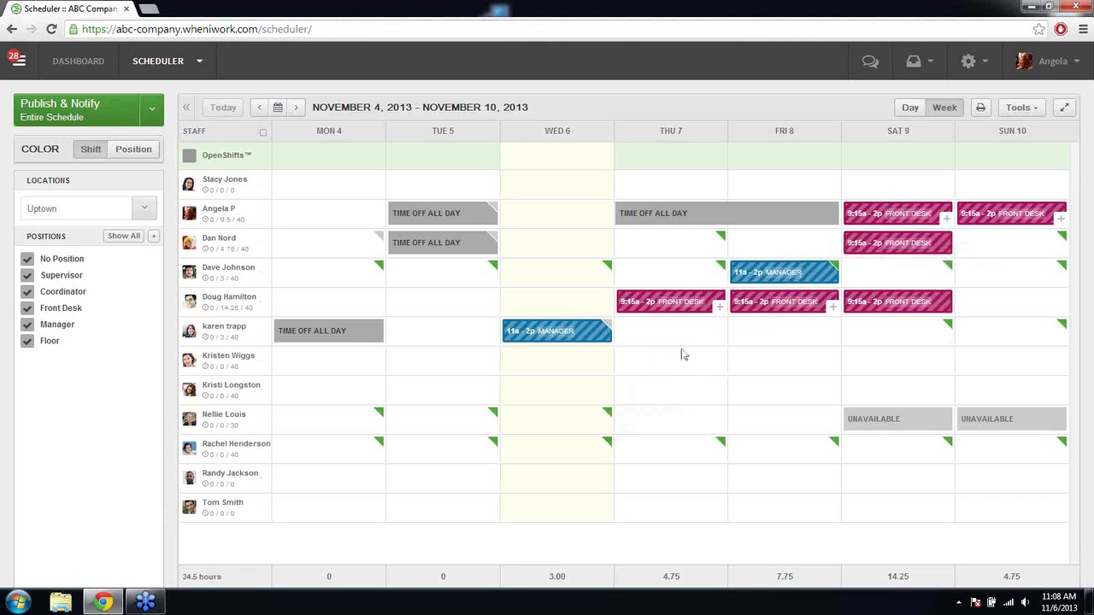
Step: Customize the 4:30p - 10p Floor shift for the seventh employee on Fri, Nov 8 with a .5 hour unpaid break and the Coordinator position
left_click(788, 367)
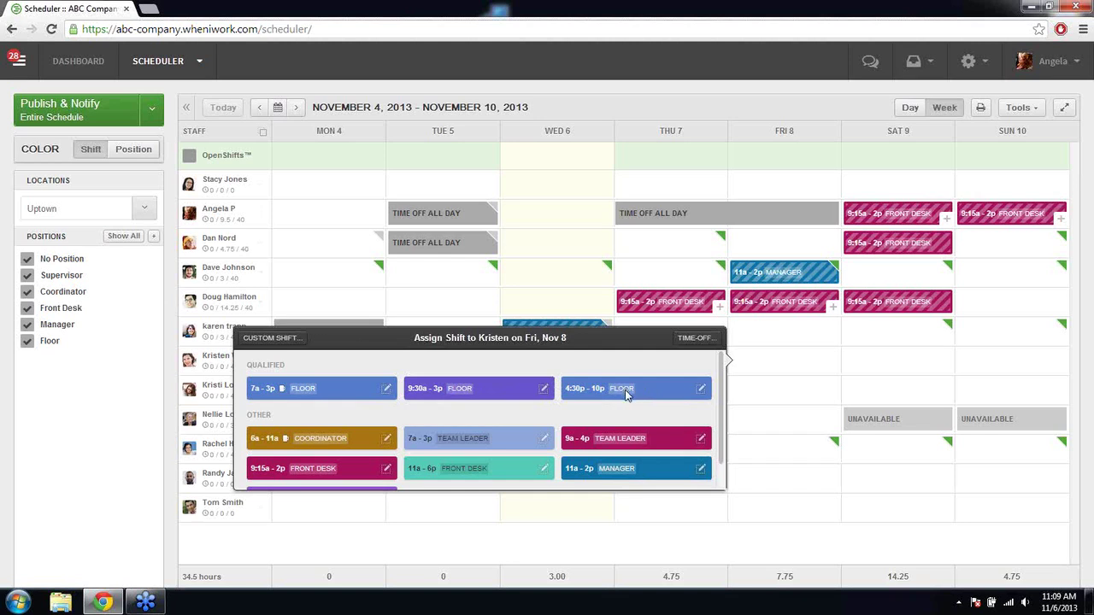
left_click(701, 391)
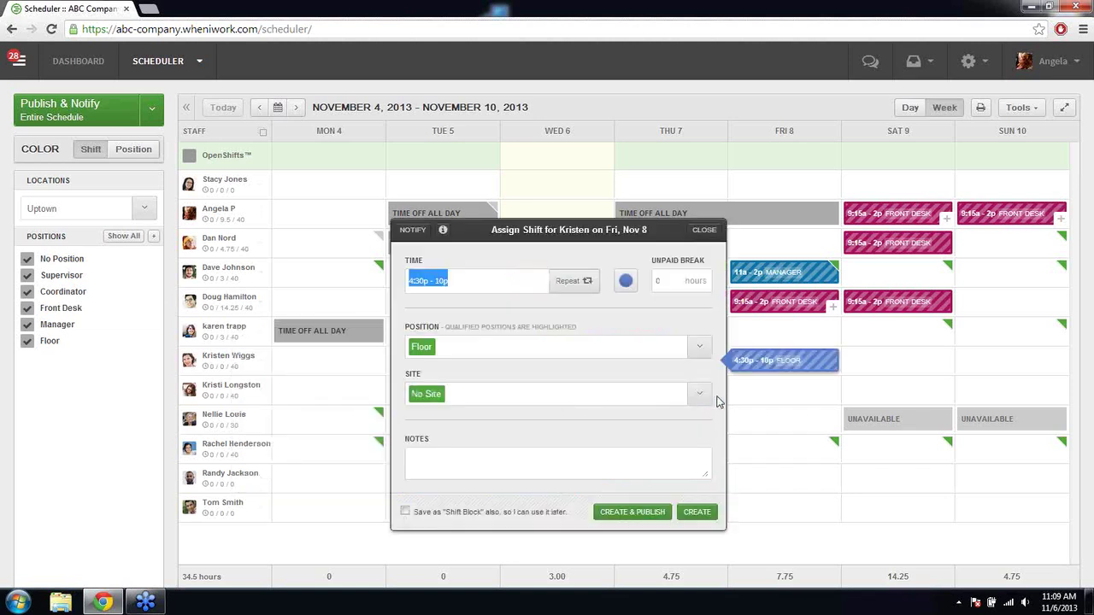
left_click(498, 271)
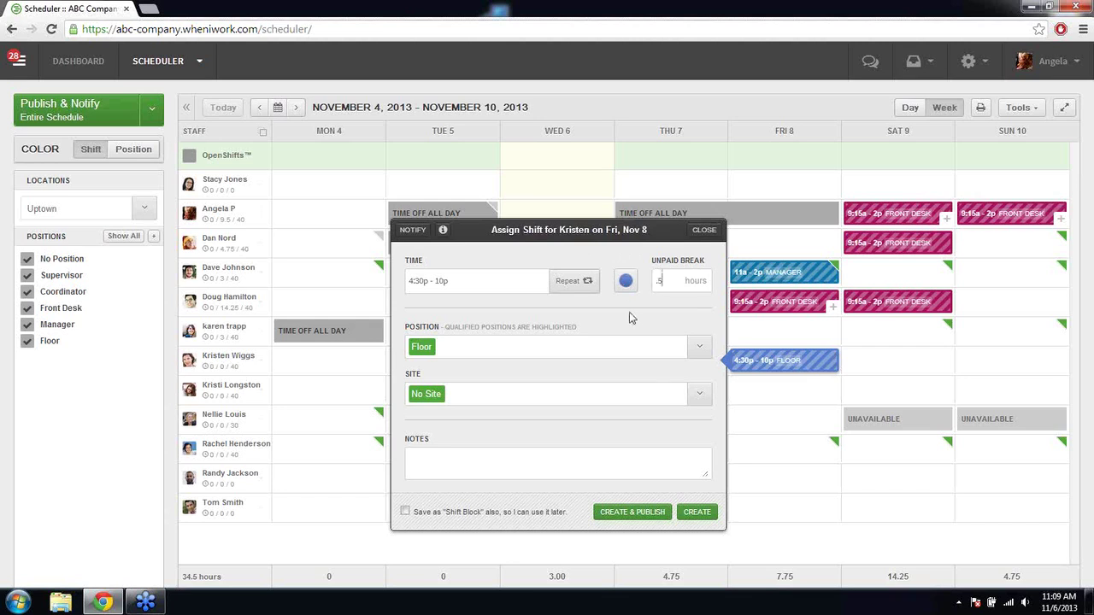
left_click(637, 349)
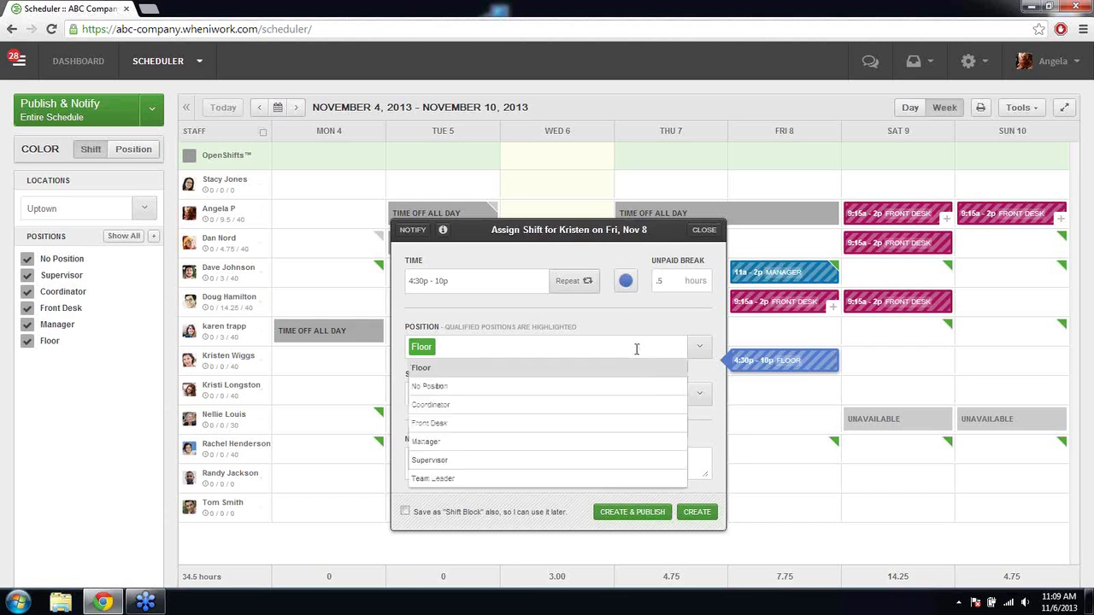
left_click(630, 404)
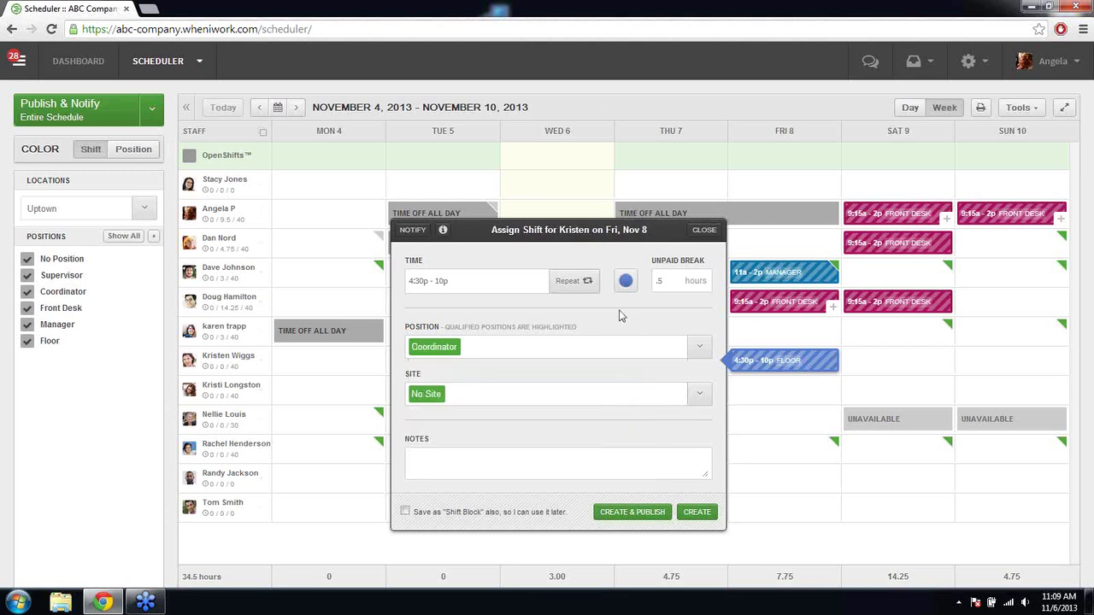
Step: Set the shift to repeat every week ending 12/31/2013 and create it without publishing
left_click(575, 280)
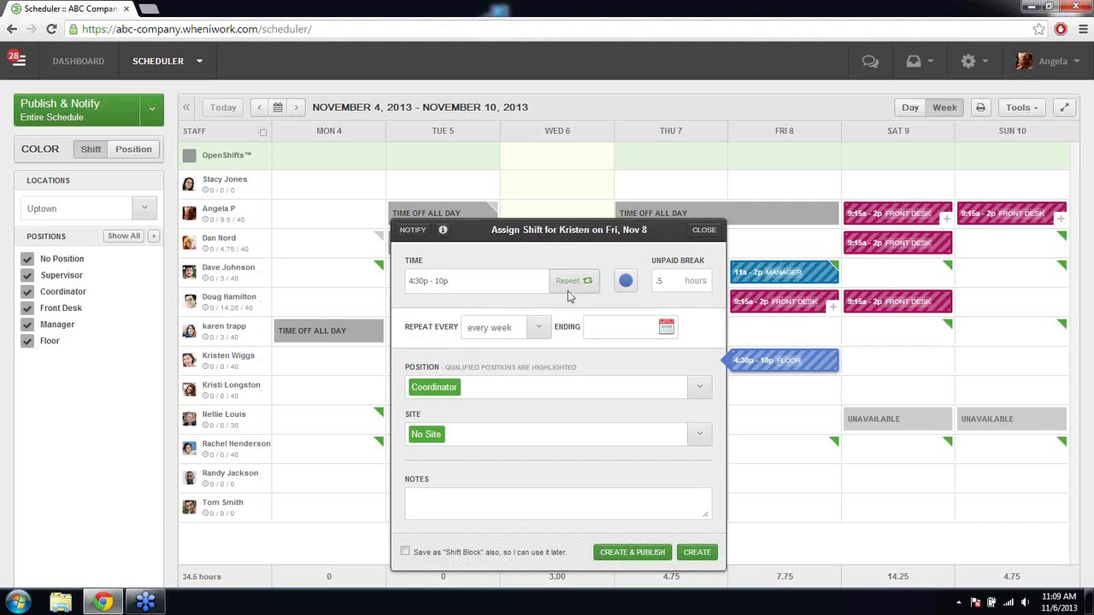
left_click(539, 333)
left_click(539, 333)
left_click(596, 333)
left_click(618, 351)
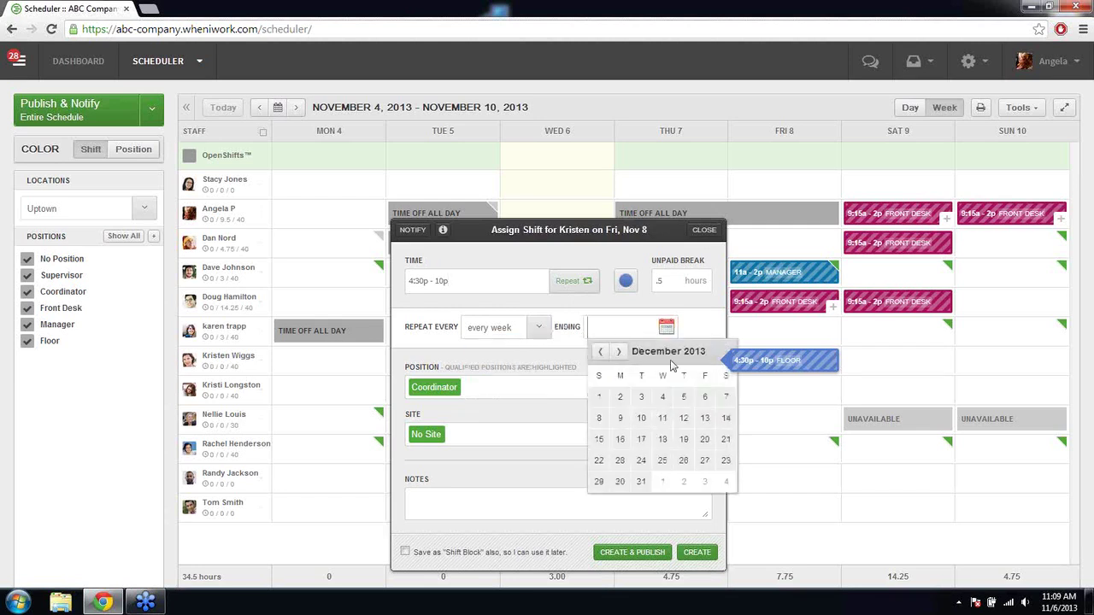
left_click(641, 482)
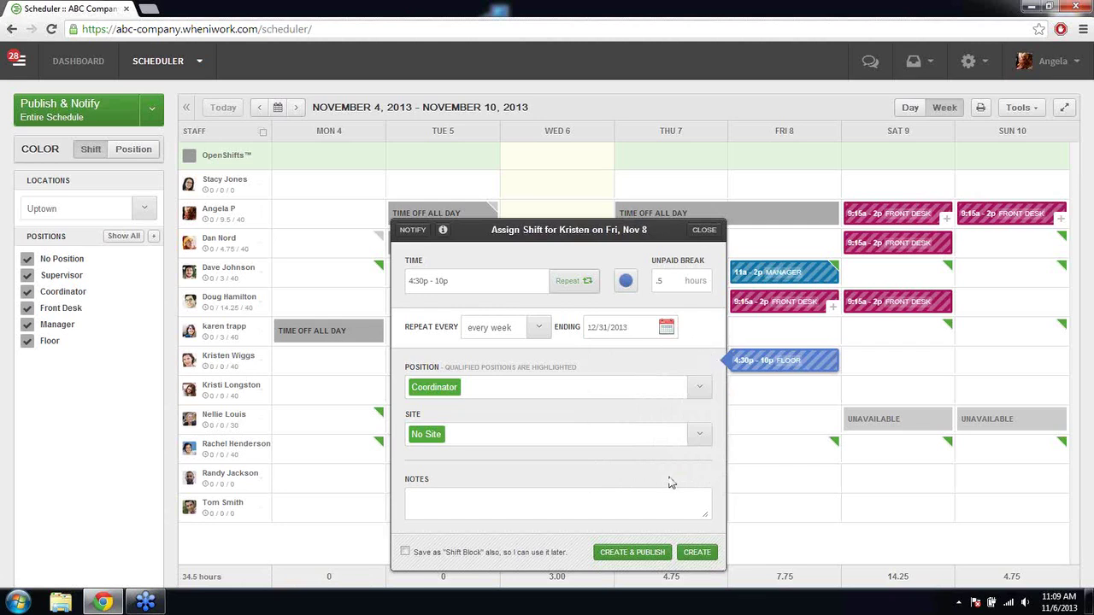
left_click(706, 553)
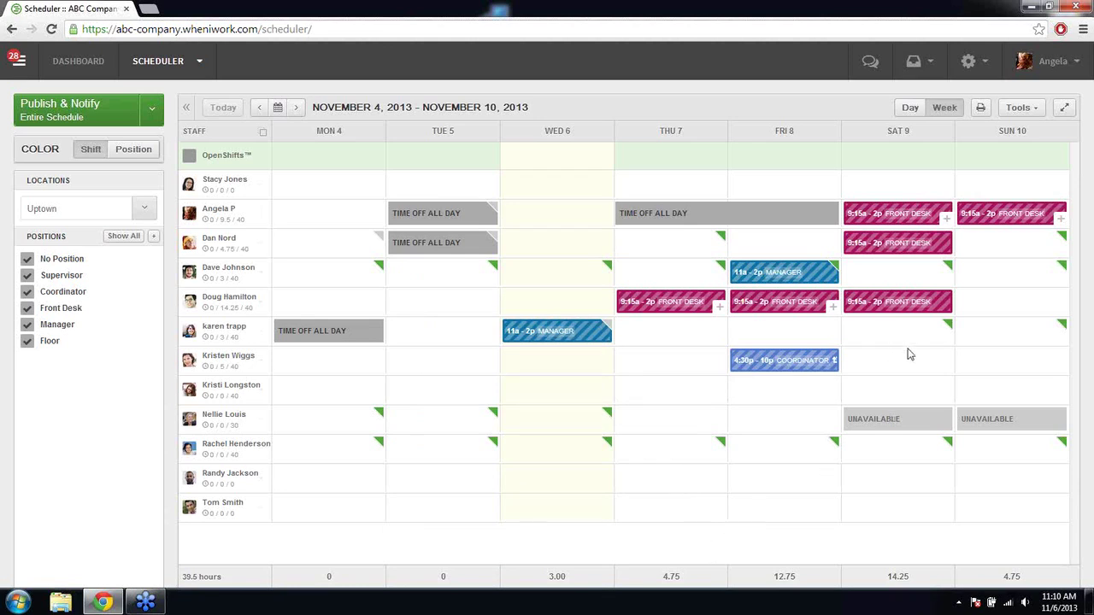
Step: Review the custom shift options for the sixth employee on Sat, Nov 9, including saving as a shift block, and close without creating
left_click(912, 336)
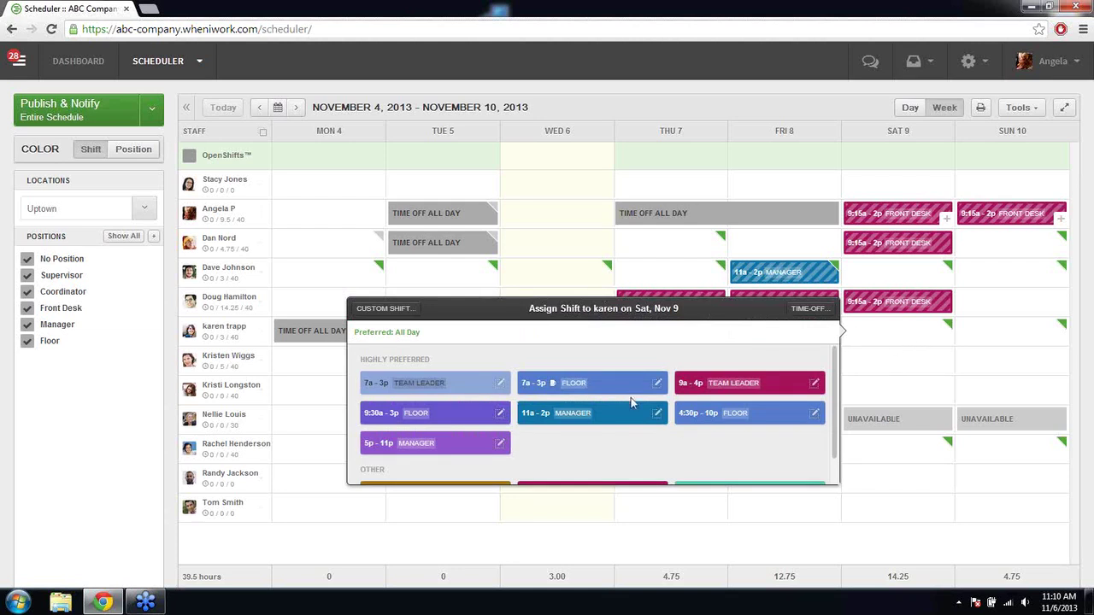
left_click(409, 311)
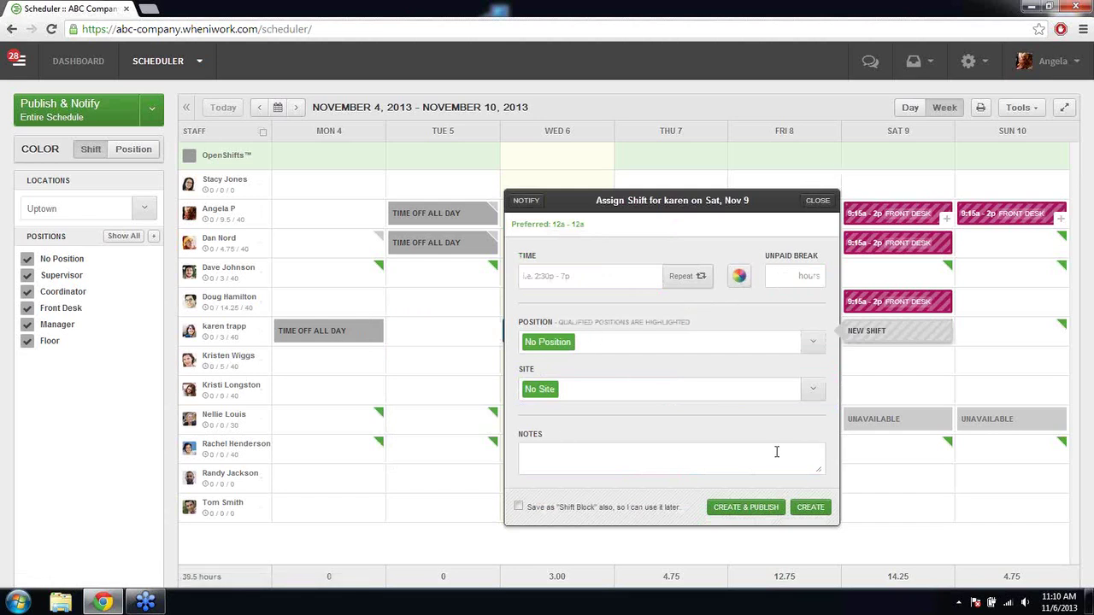
left_click(518, 508)
left_click(518, 508)
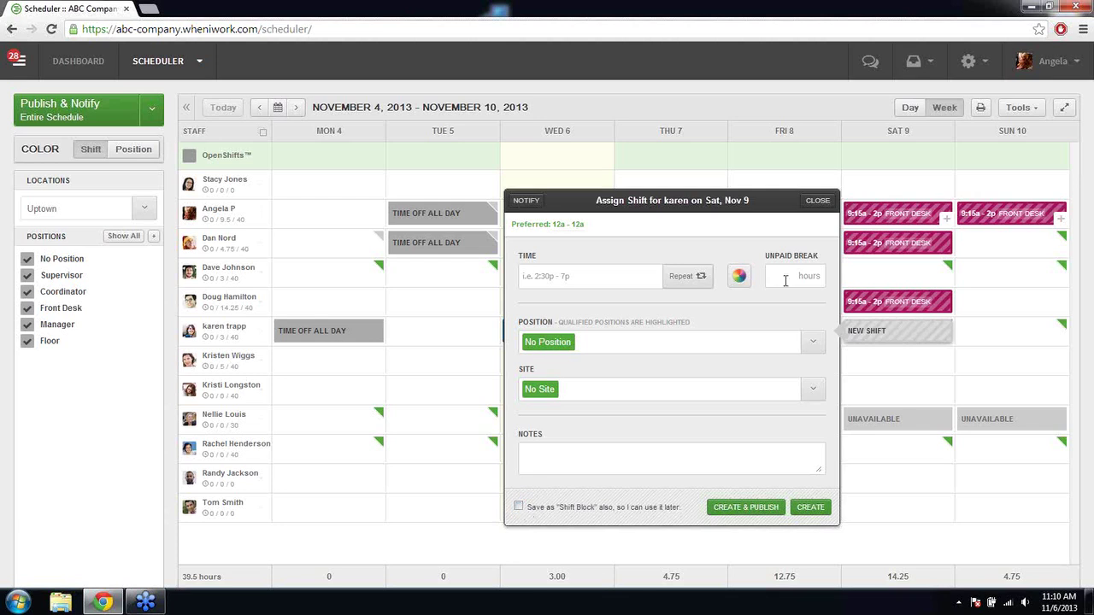
left_click(817, 202)
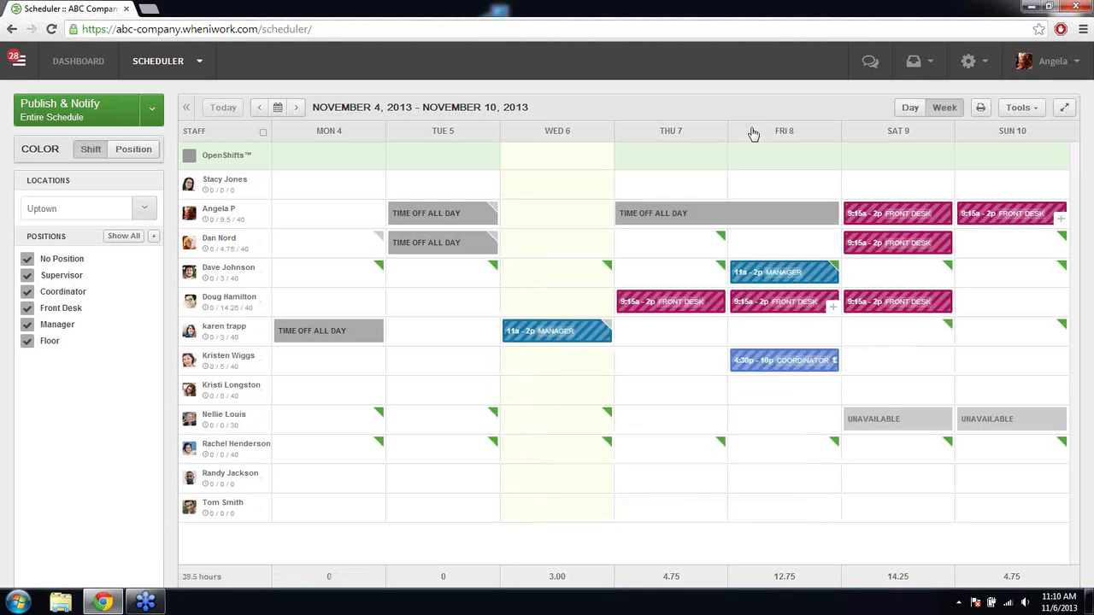
Step: Publish the schedule for 11/11/2013 to 11/17/2013, notifying all users with the message "New Schedule is out!"
left_click(298, 107)
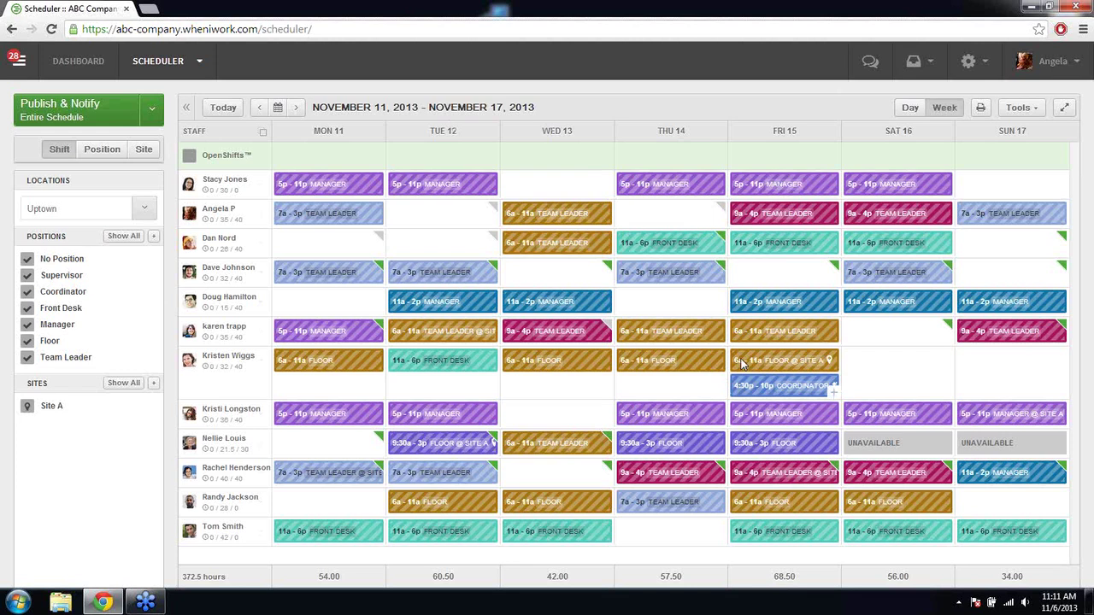
left_click(152, 114)
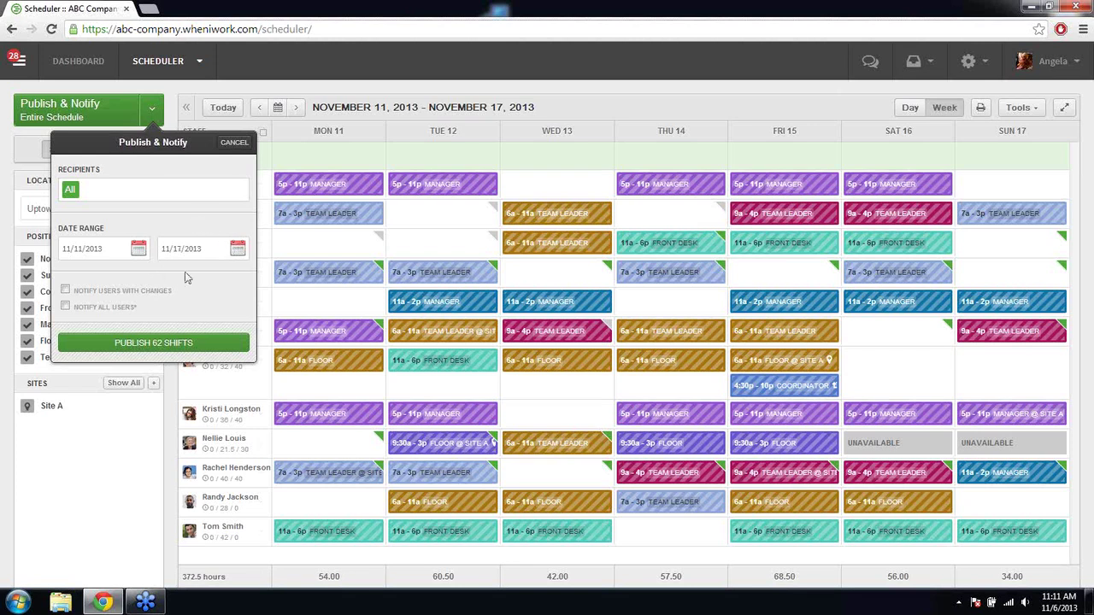
left_click(65, 290)
left_click(66, 307)
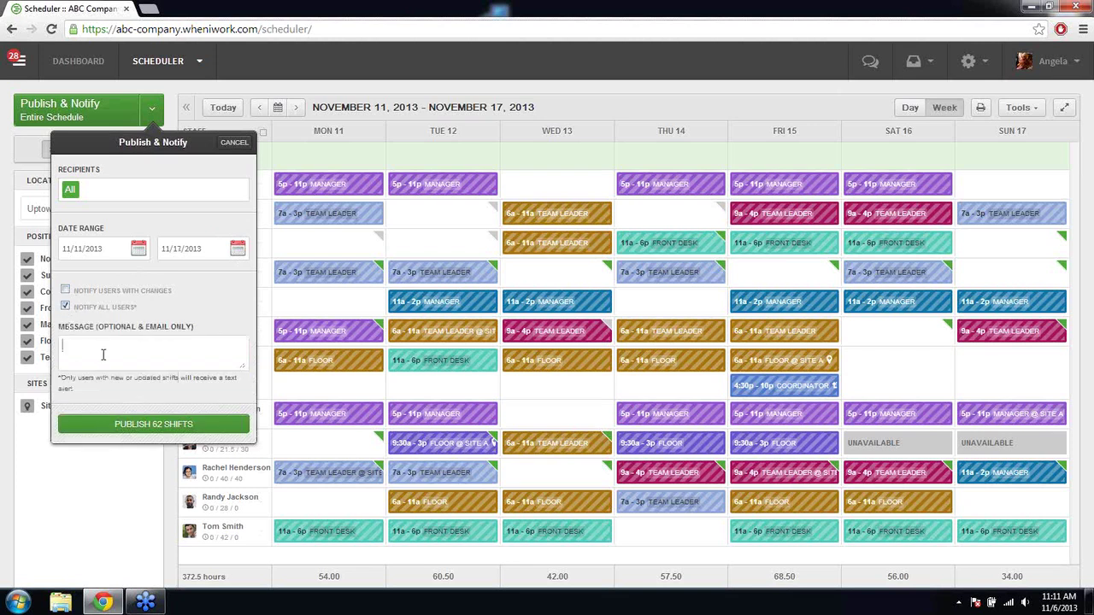
type("New Schedule is out!")
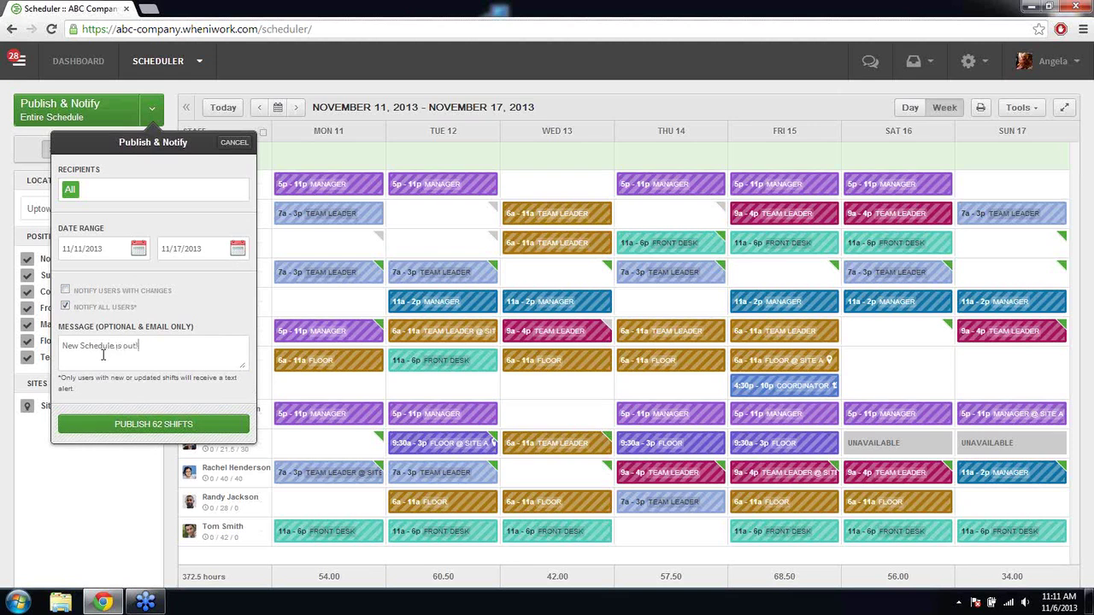
left_click(194, 425)
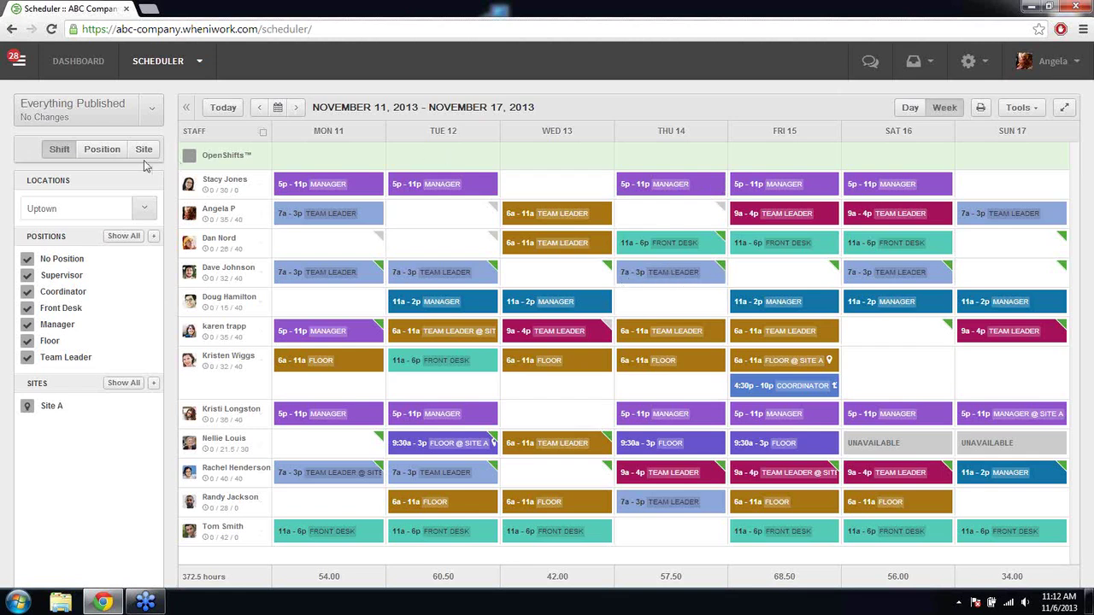
Step: Color the schedule by position and filter it to Manager, Front Desk and Coordinator before showing all positions again
left_click(107, 156)
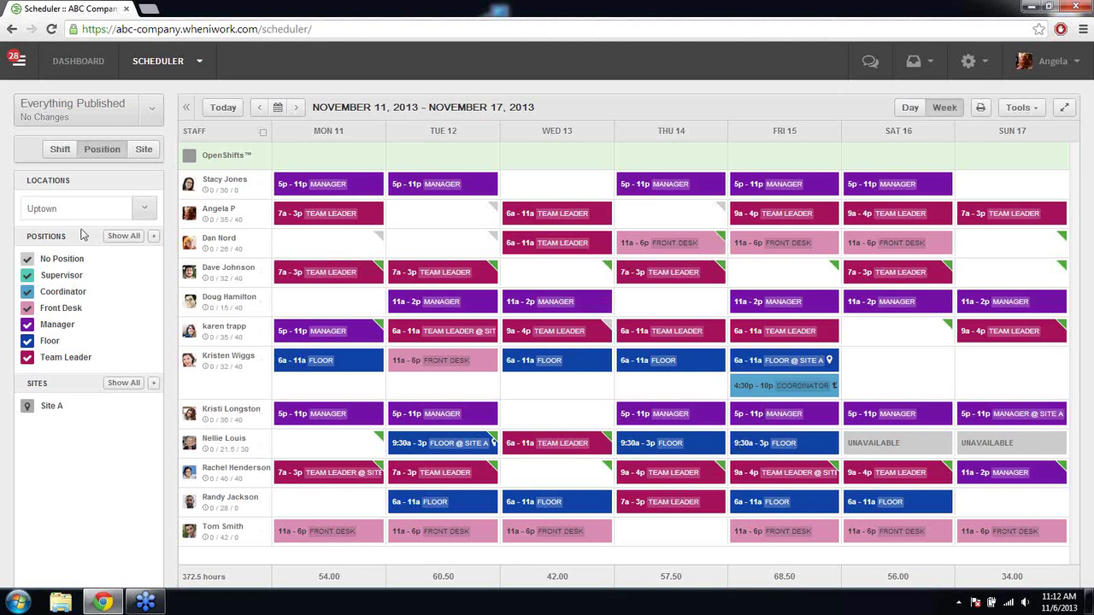
left_click(68, 330)
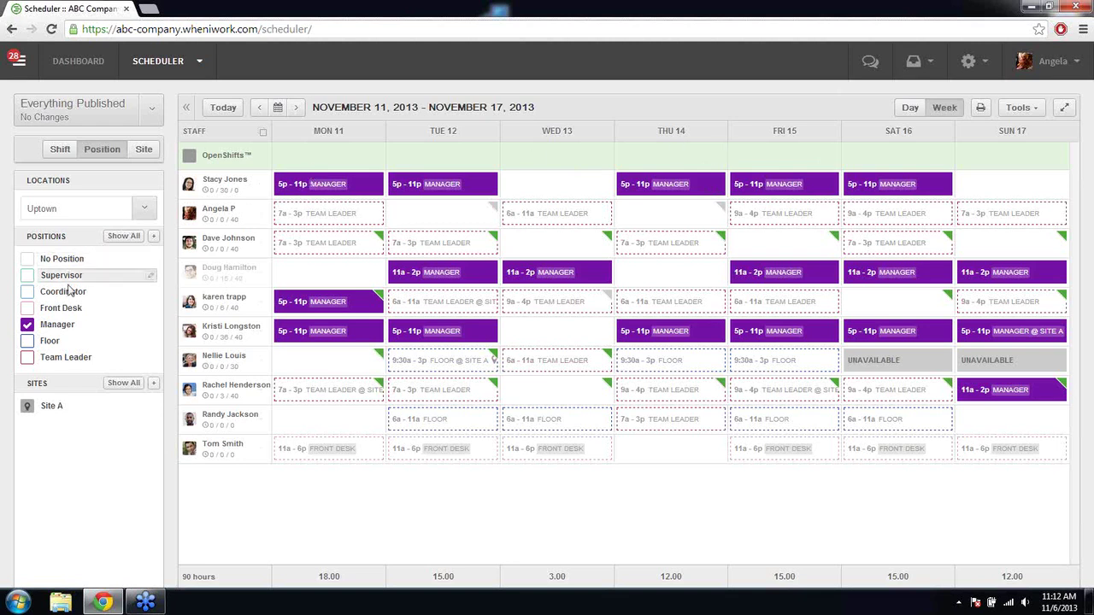
left_click(27, 308)
left_click(28, 293)
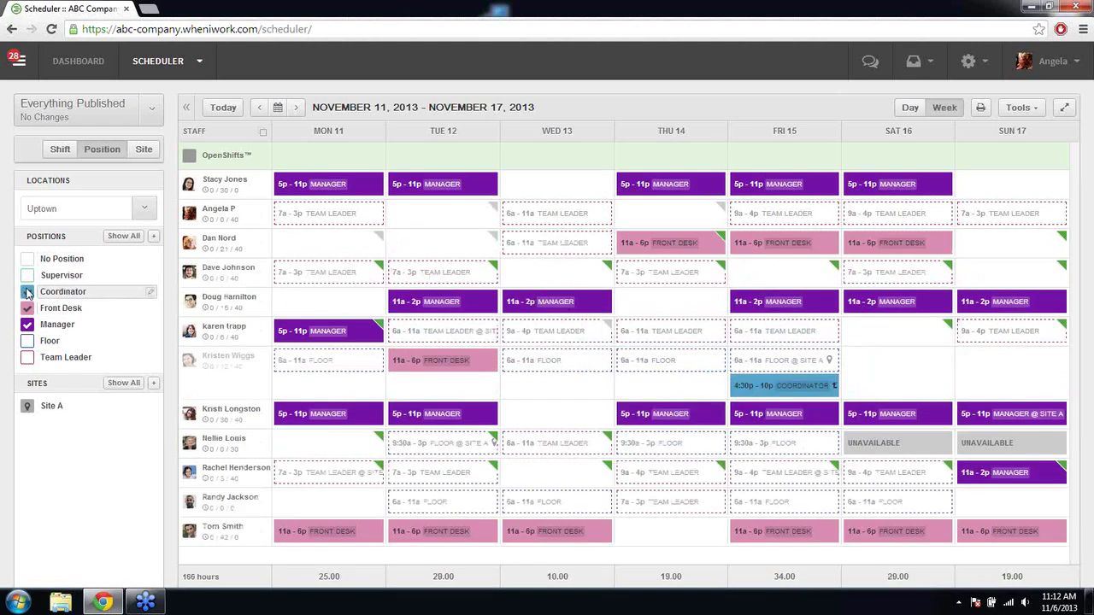
left_click(119, 237)
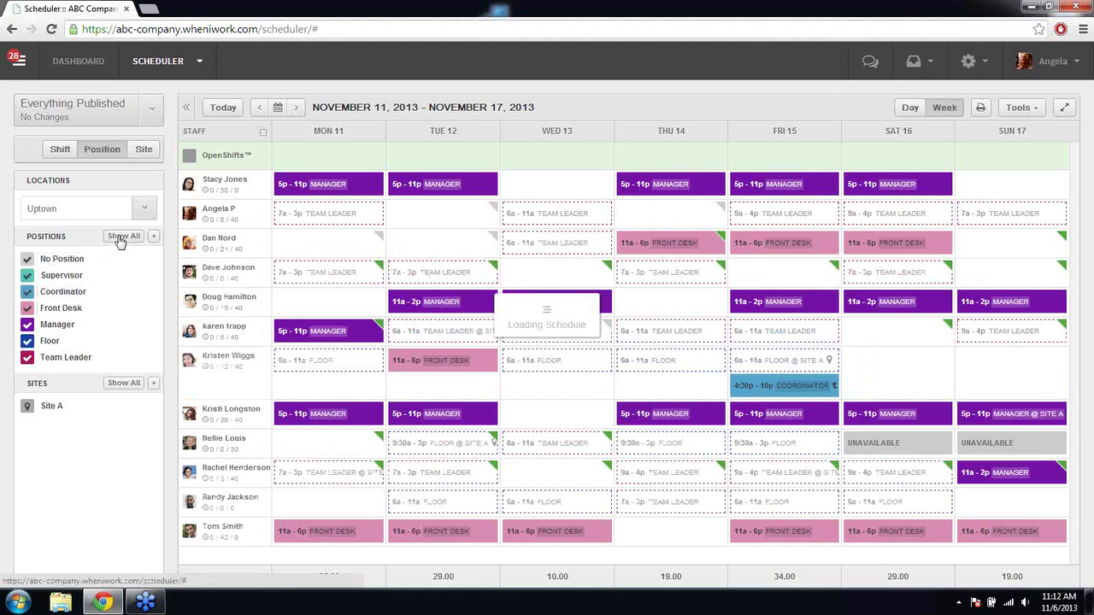
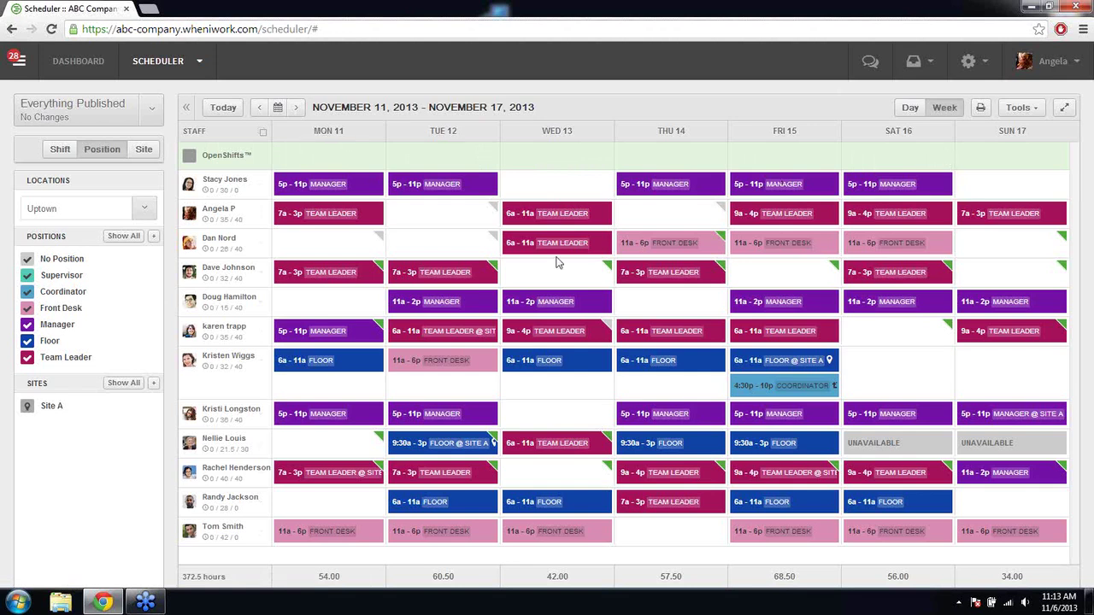
Step: Add an 11a - 2p Manager open shift on Wed, Nov 13 and publish it
left_click(550, 166)
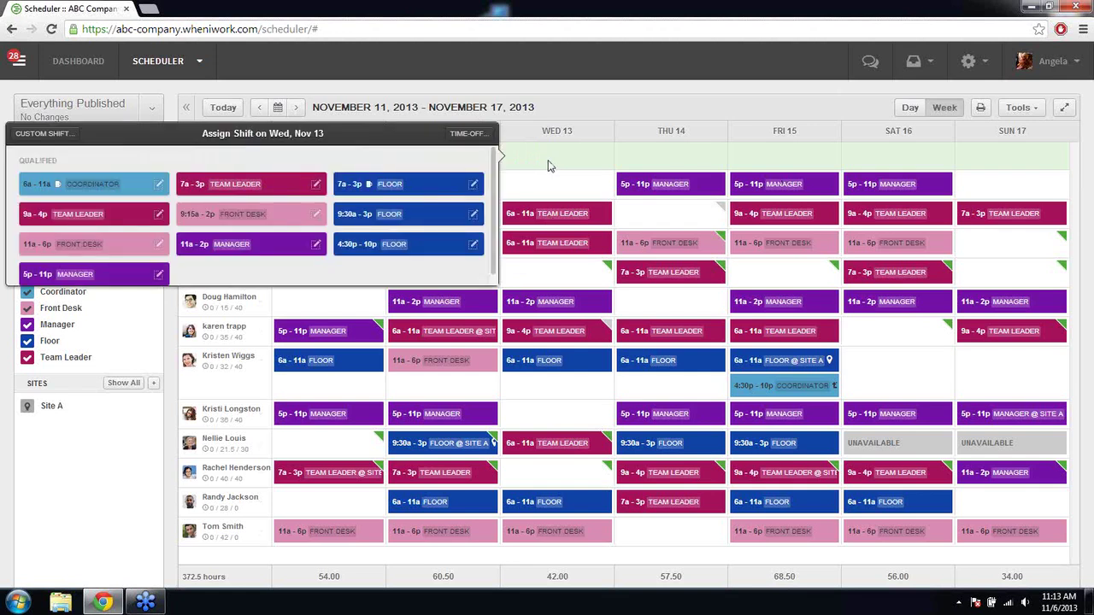
left_click(261, 246)
left_click(112, 118)
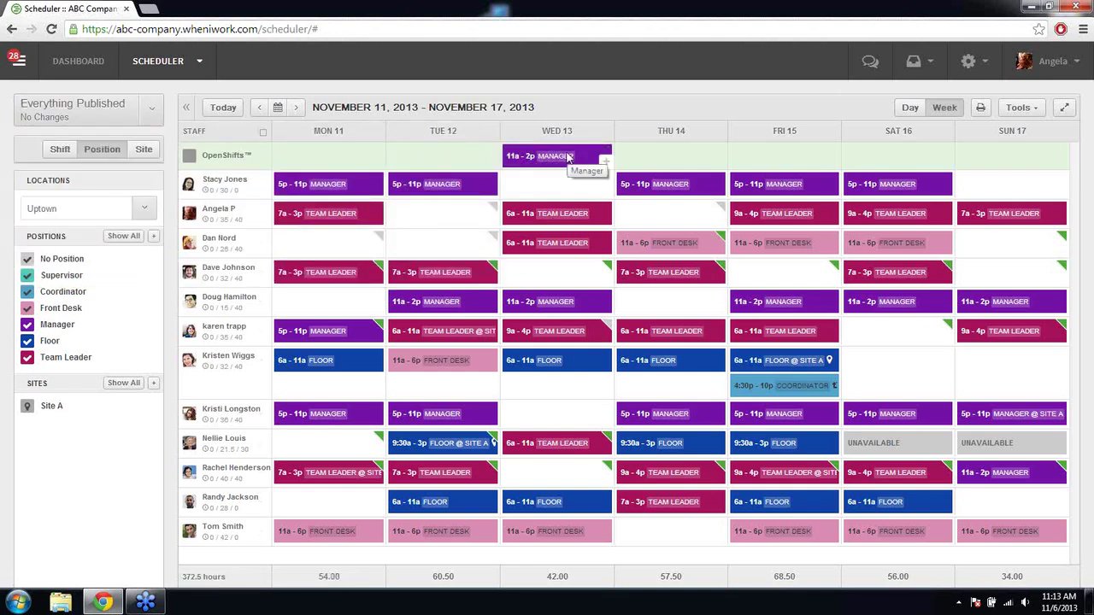
Step: Offer the Wed, Nov 13 Manager open shift to the preselected eligible employees, excluding the fifth and seventh candidates
left_click(569, 157)
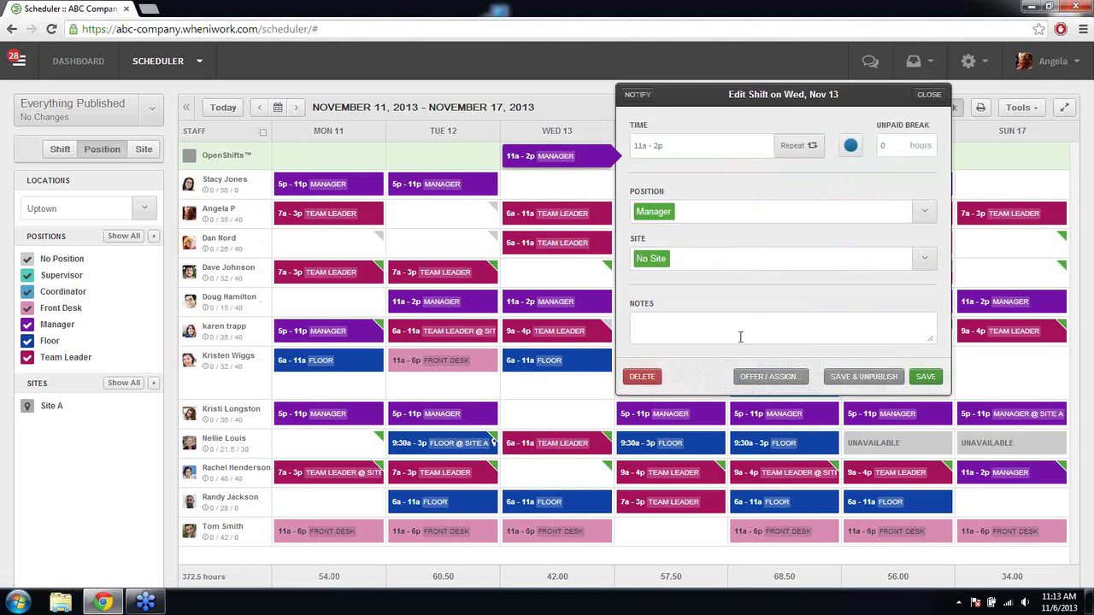
left_click(773, 379)
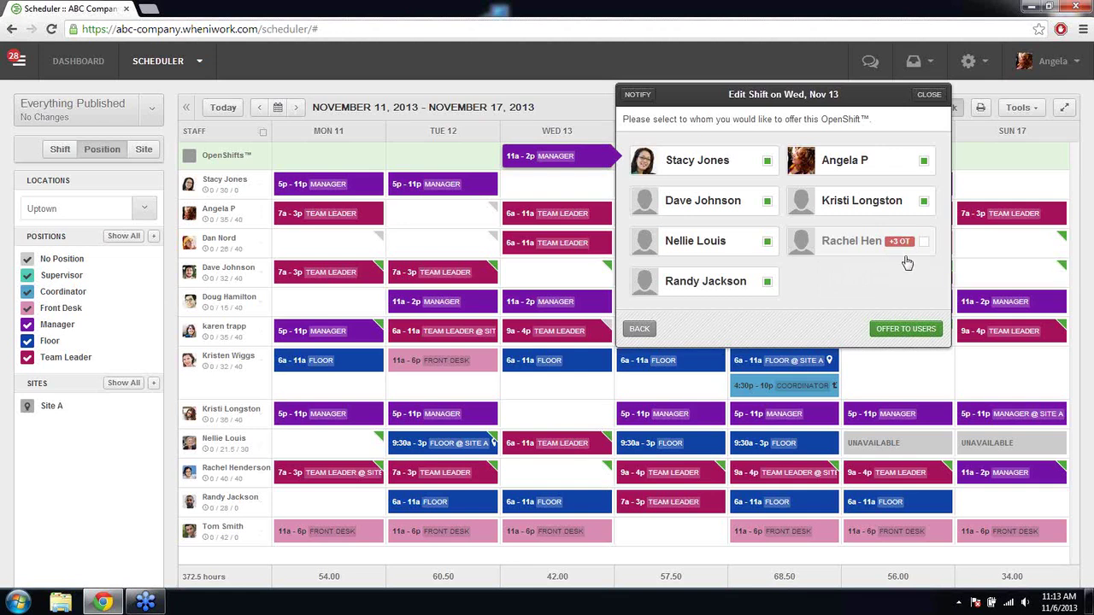
mouse_move(899, 260)
left_click(765, 248)
left_click(767, 282)
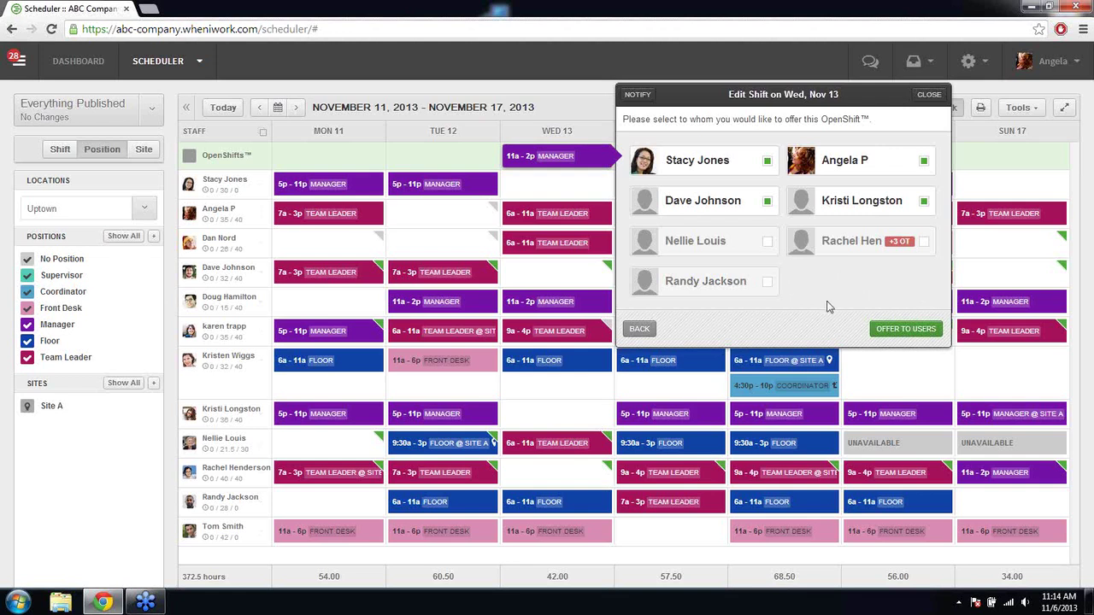
left_click(914, 330)
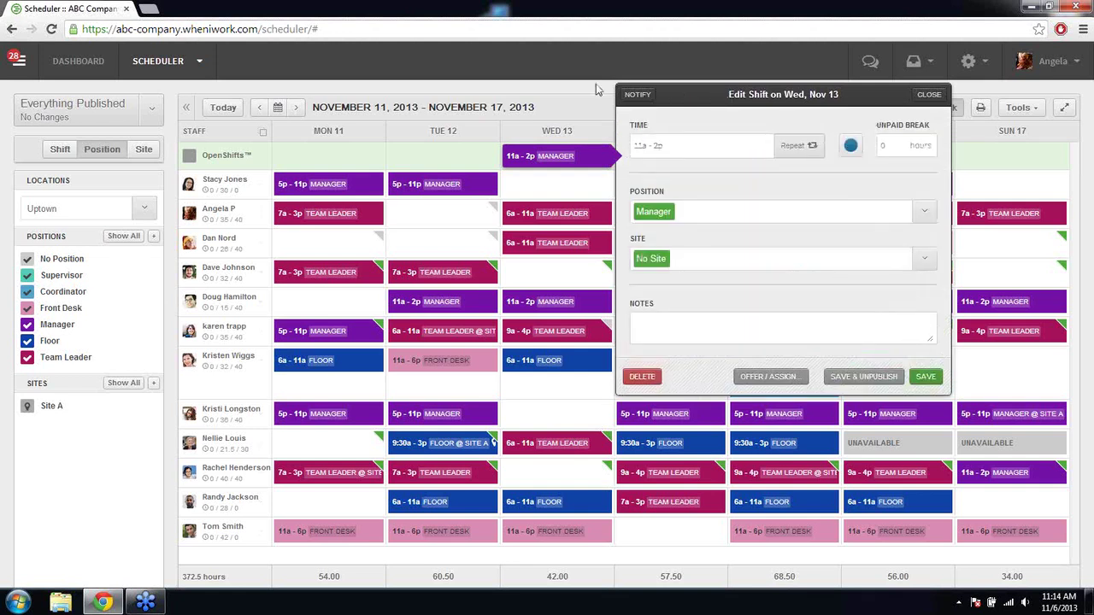
Step: Send eligible employees a notification about the open shift without a message, and close the shift details
left_click(642, 97)
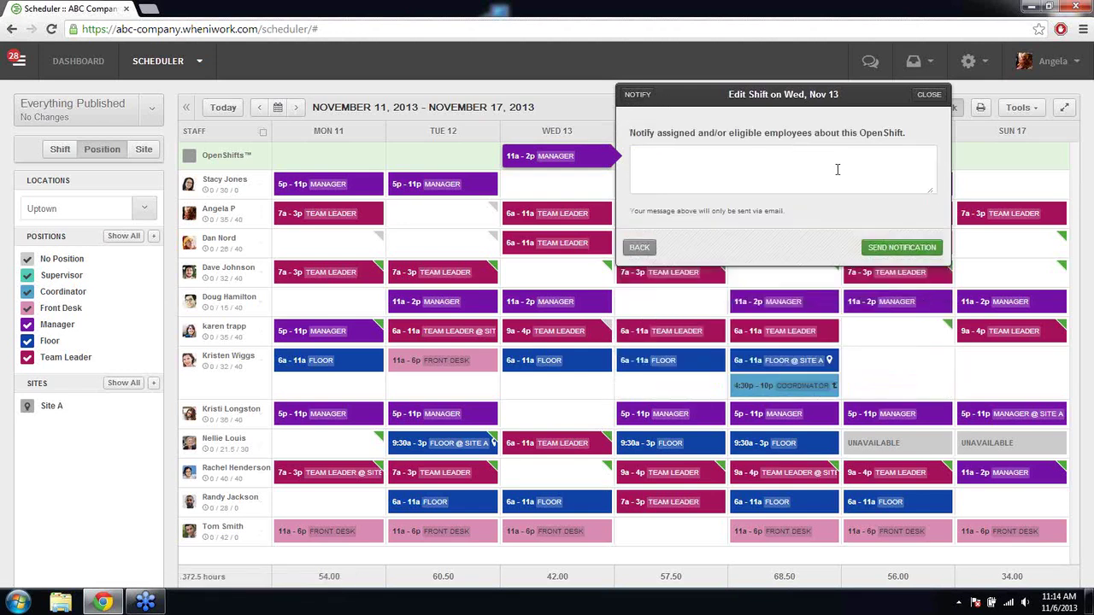
left_click(908, 247)
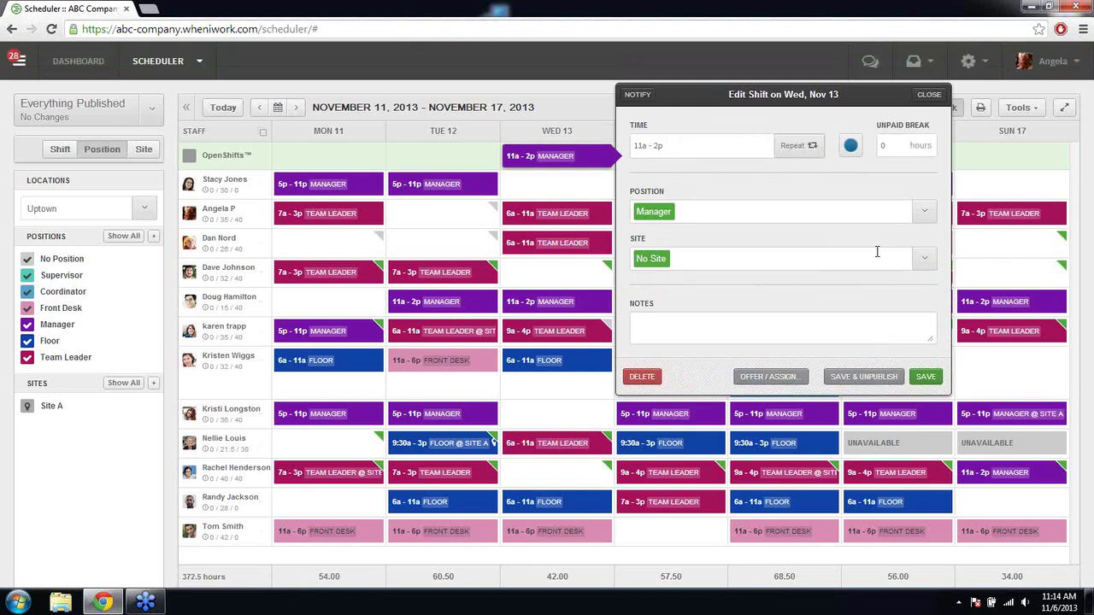
left_click(929, 94)
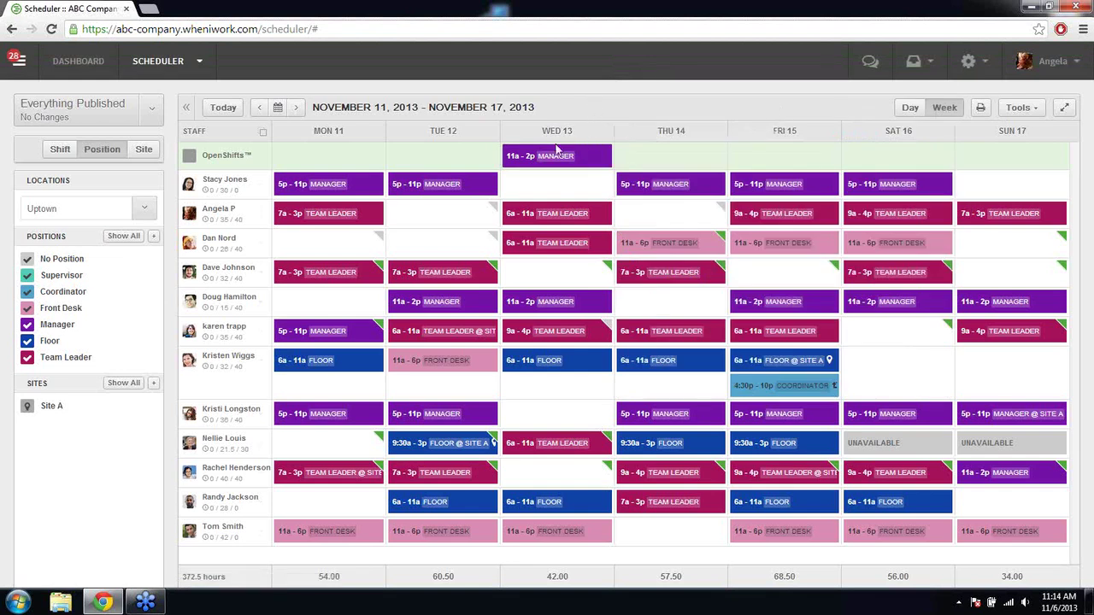
Step: Assign the Wed, Nov 13 11a - 2p Manager open shift to the fourth listed employee and publish the change
left_click_drag(548, 158, 552, 272)
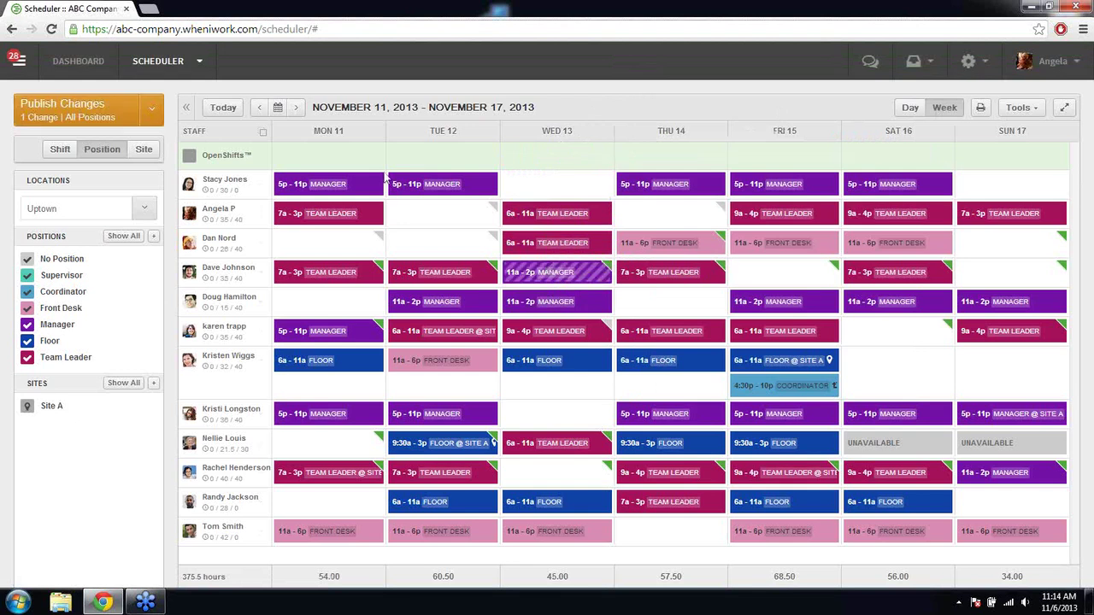
left_click(73, 107)
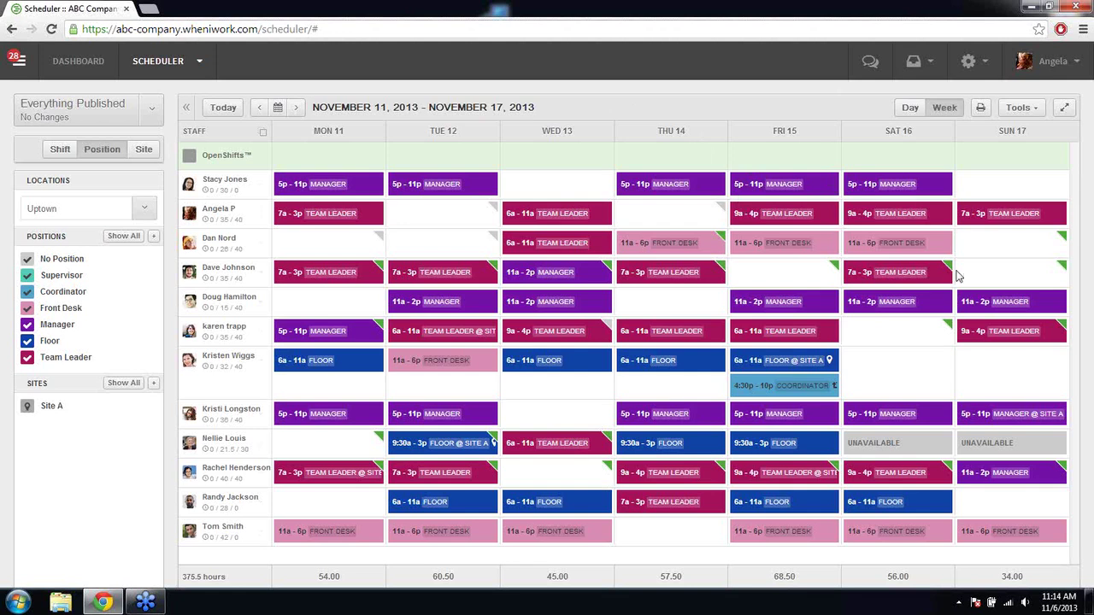
Step: Find a replacement for the Sun, Nov 17 9a - 4p Team Leader shift by sending a Shift Alert to all three candidates without a message
left_click(1014, 333)
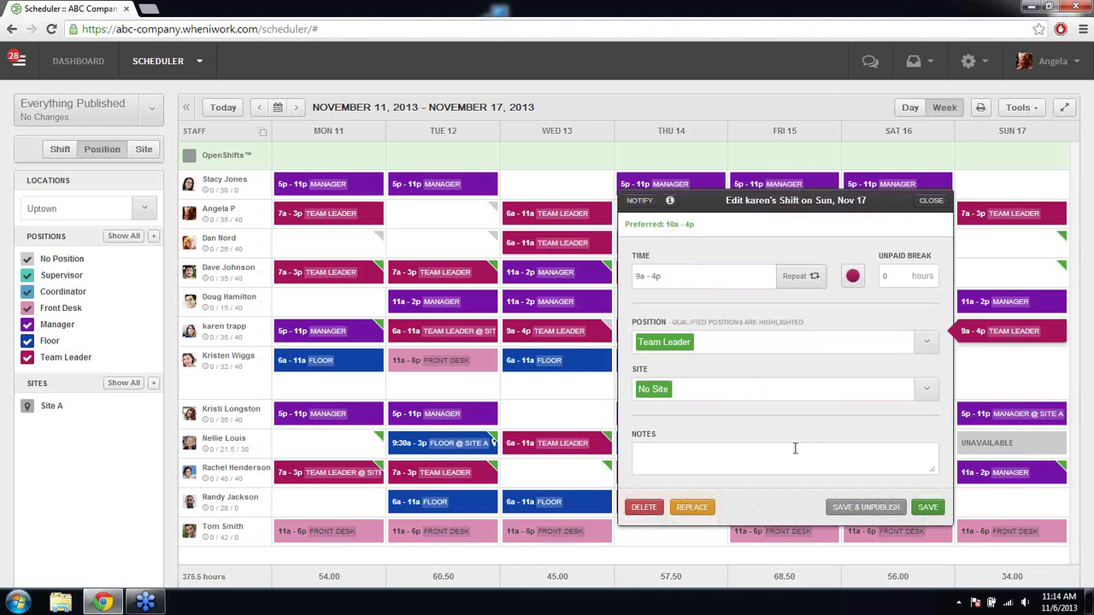
left_click(691, 508)
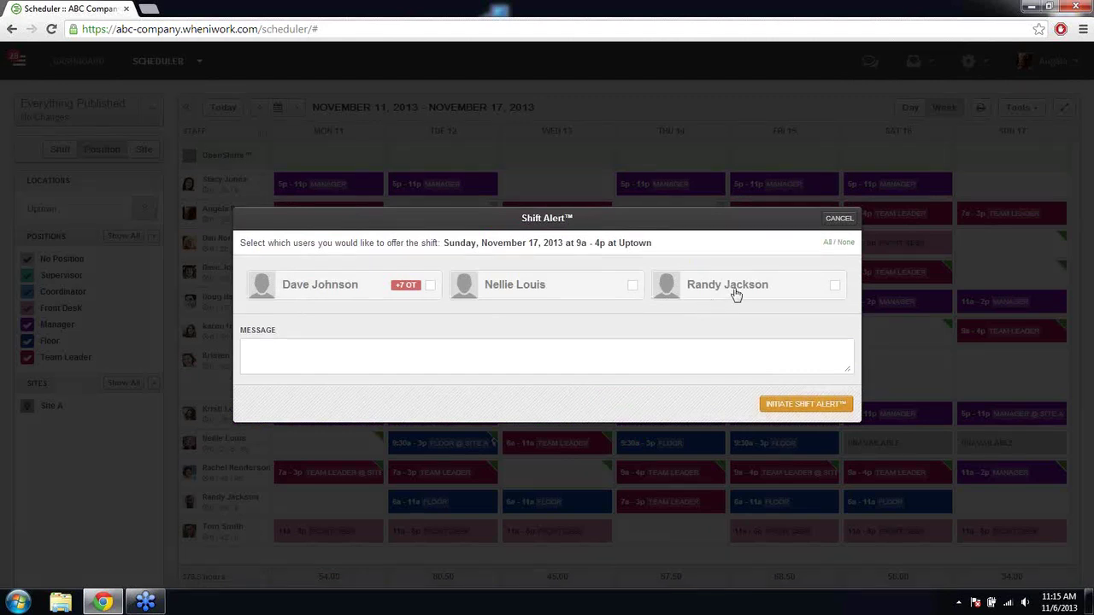
left_click(764, 292)
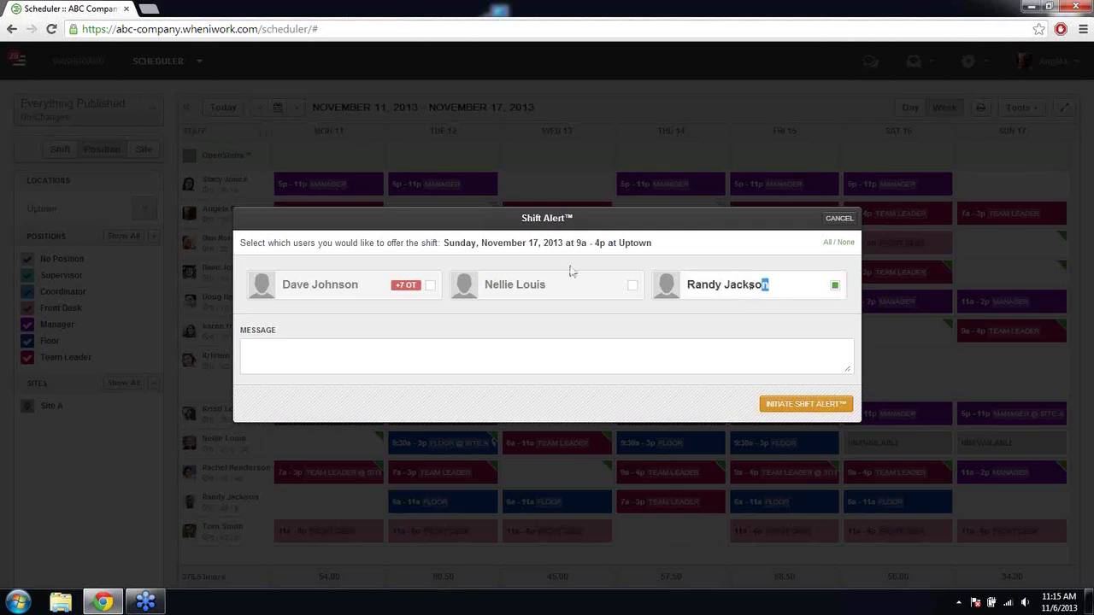
left_click(584, 288)
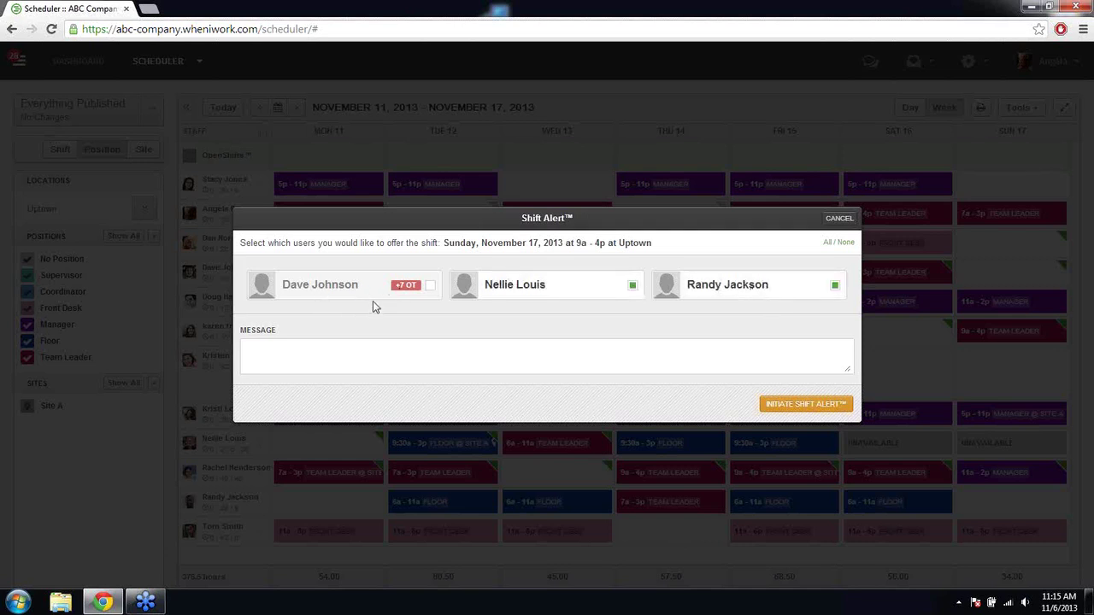
left_click(432, 287)
left_click(575, 355)
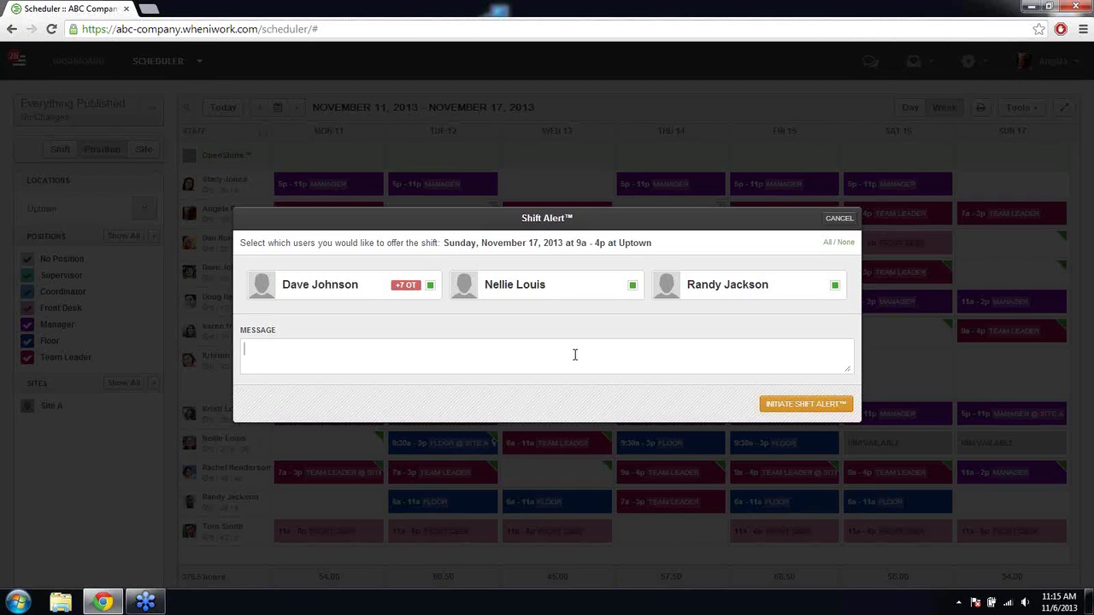
left_click(786, 407)
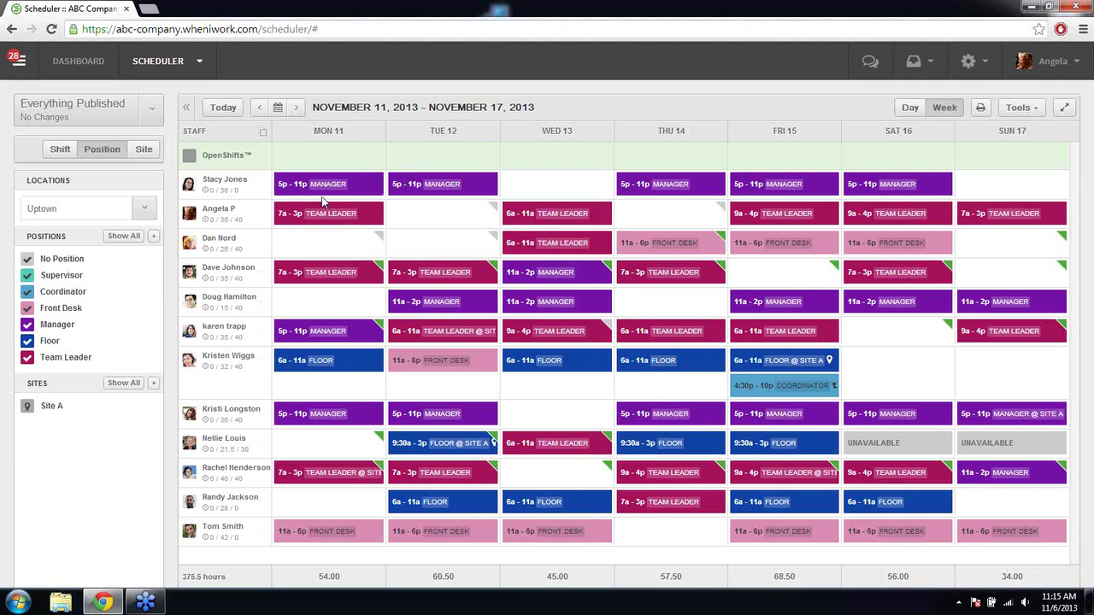
Step: Check the second listed employee's hours and assign that employee a 5p - 11p Manager shift on Tue, Nov 12
mouse_move(243, 201)
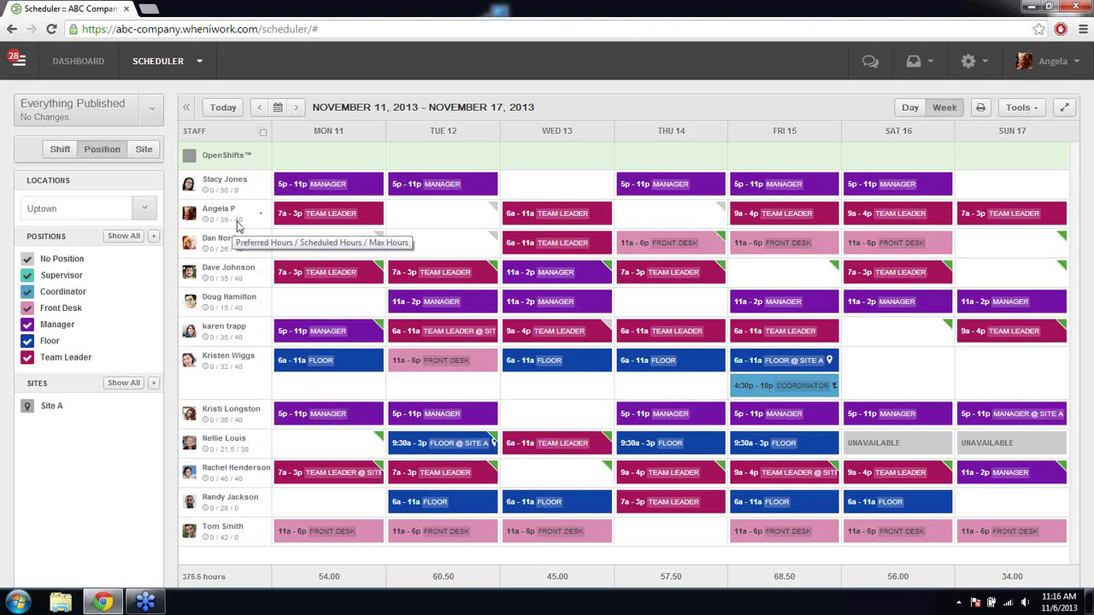
left_click(454, 222)
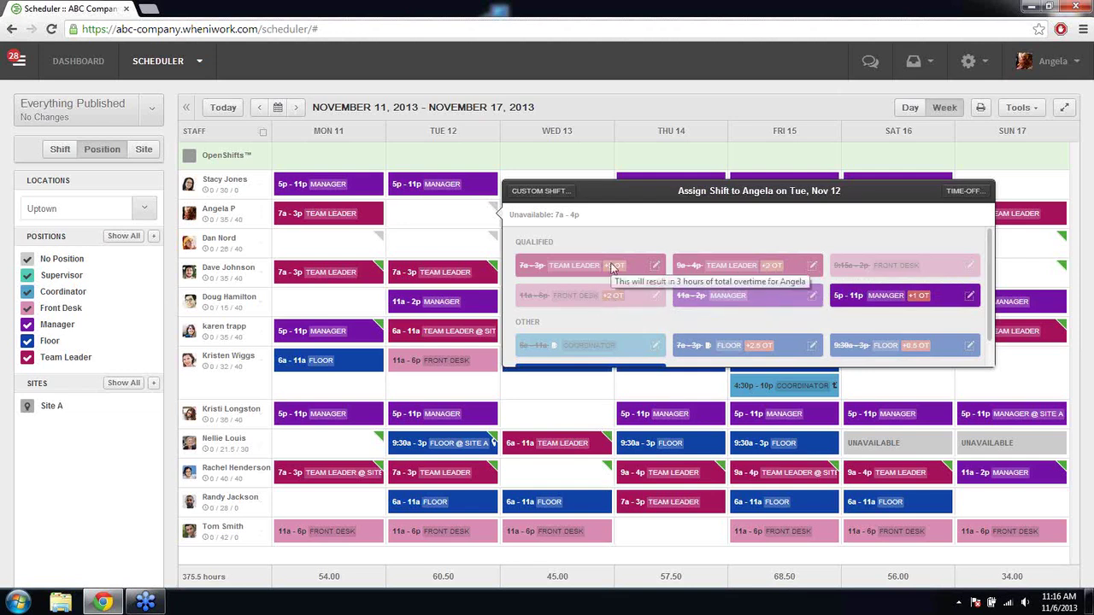
left_click(896, 299)
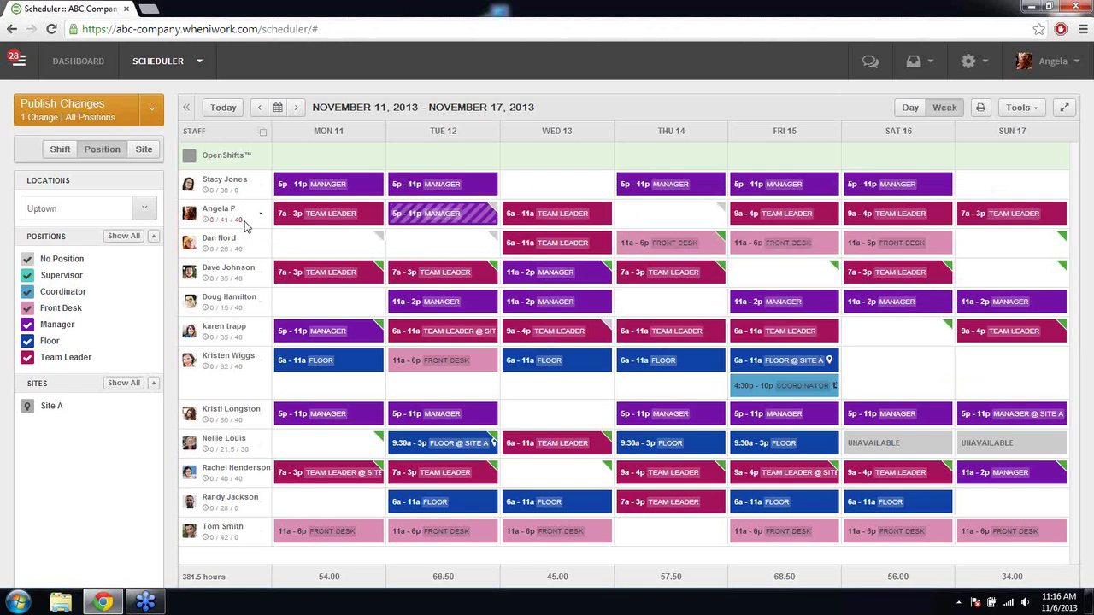
Step: Delete the unpublished 5p - 11p Manager shift from the second listed employee's Tue, Nov 12 cell
left_click(478, 216)
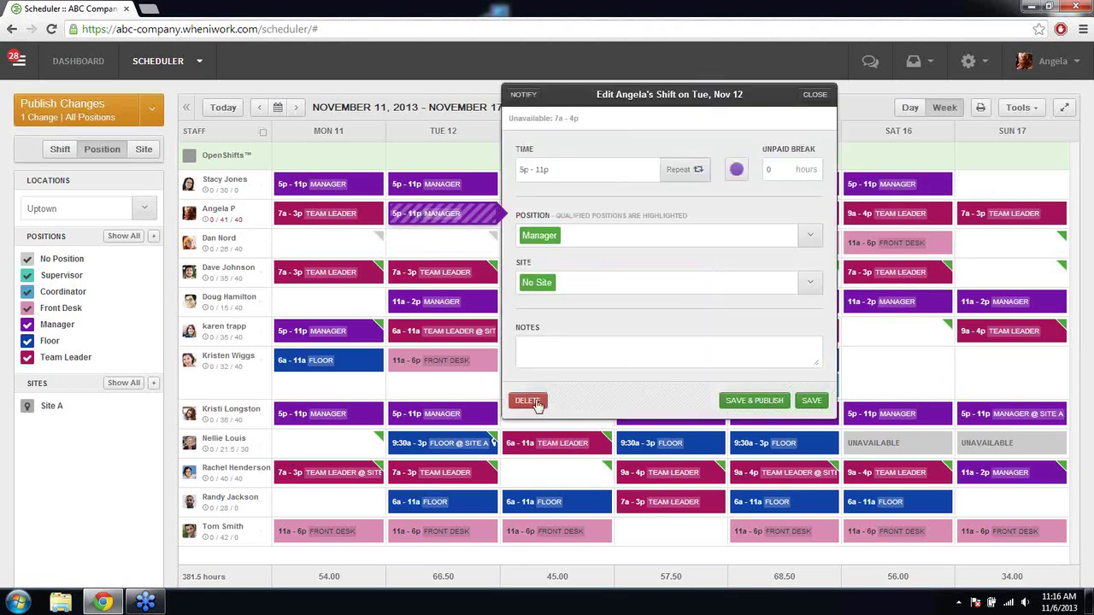
left_click(527, 400)
left_click(793, 207)
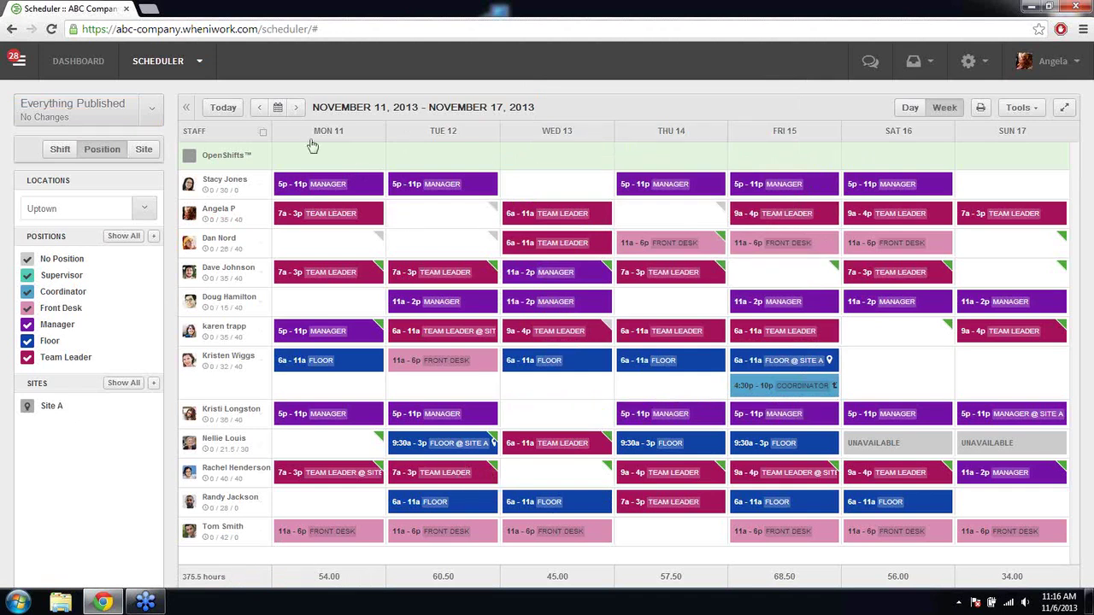
Step: Display the weekly labor cost and sales projections, and switch the schedule back to scheduled hours
left_click(226, 190)
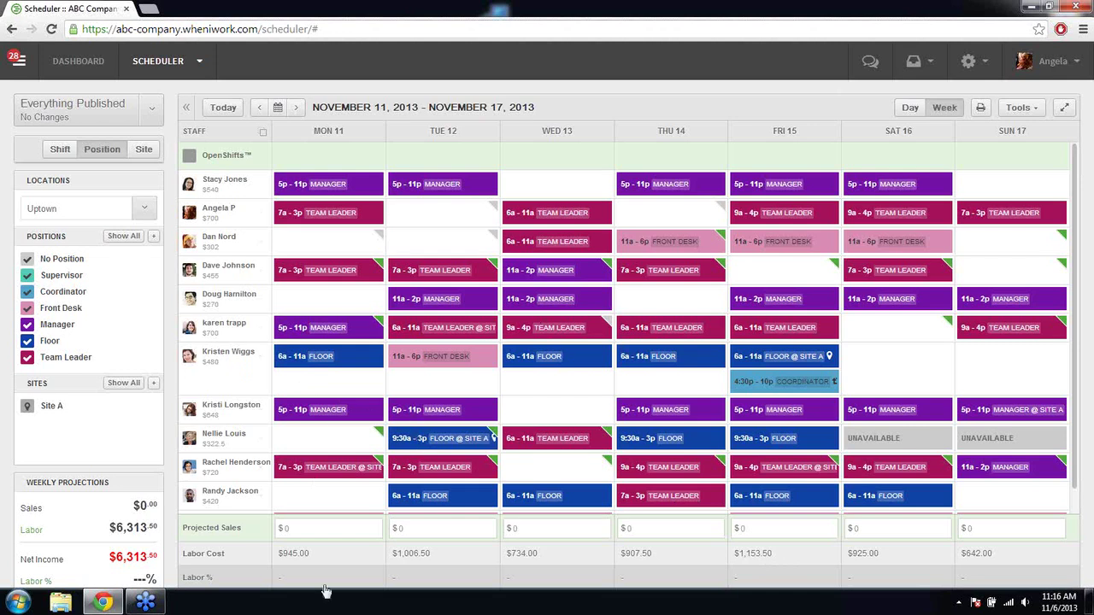
left_click(444, 528)
left_click(147, 481)
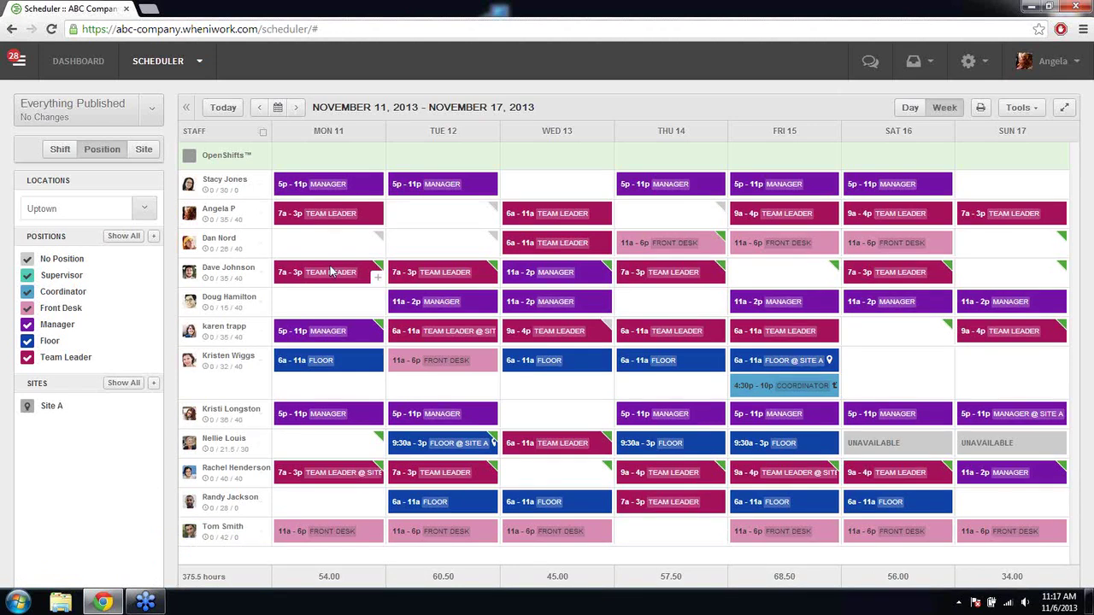
Step: Check the fourth listed employee's Mon, Nov 11 Team Leader shift, and filter the schedule to Manager and then to Floor
left_click(332, 271)
left_click(671, 270)
left_click(56, 326)
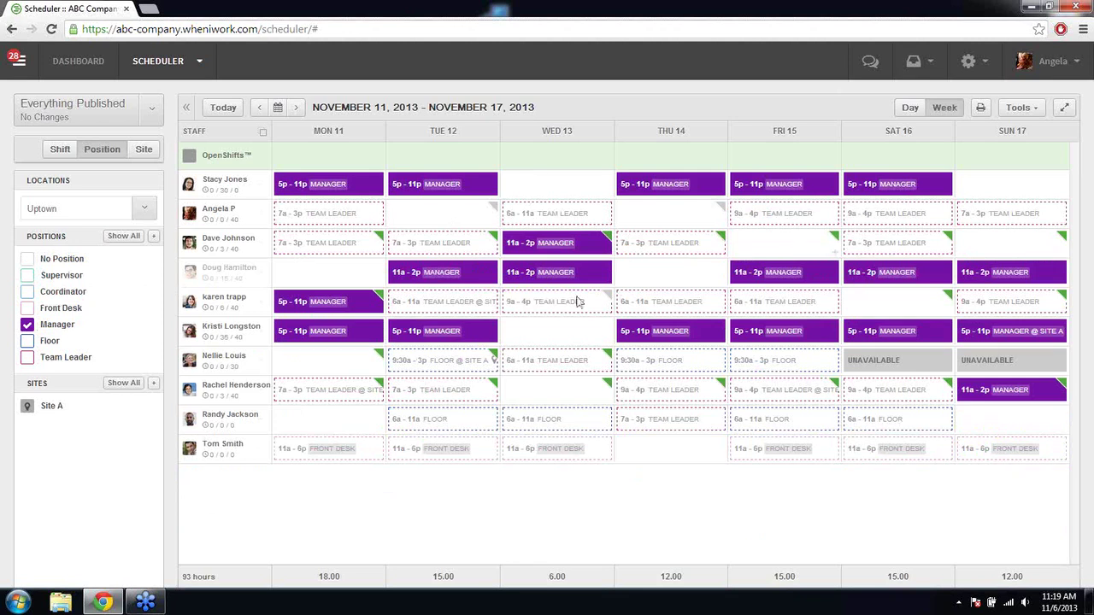
left_click(49, 342)
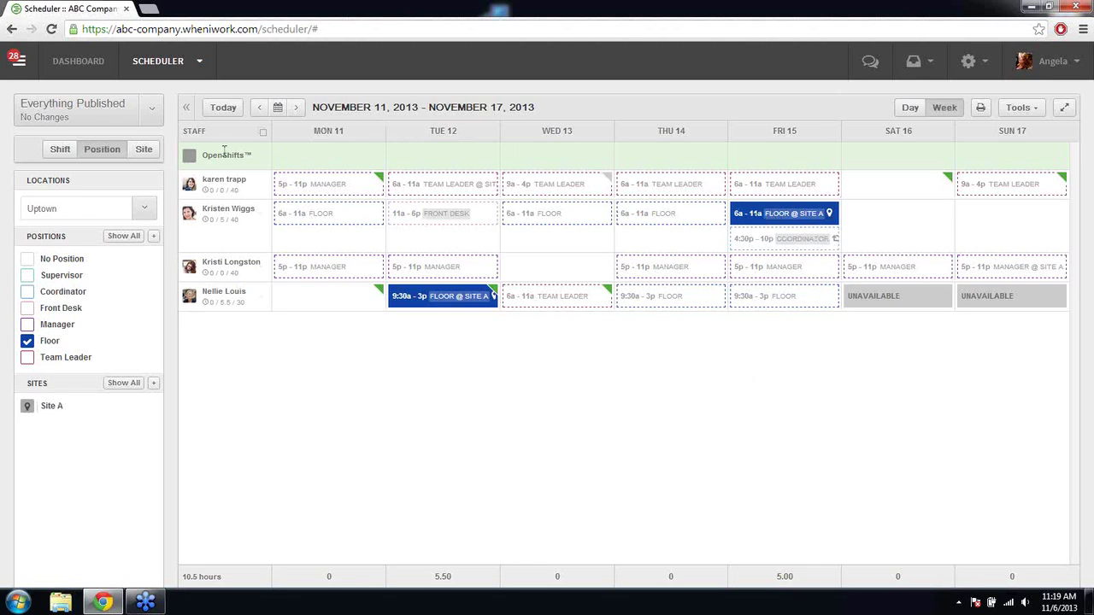
Step: With all staff shown and Site A filtered, publish a 4:30p - 10p Floor shift for the third employee on Tue, Nov 12, and show all sites
left_click(263, 131)
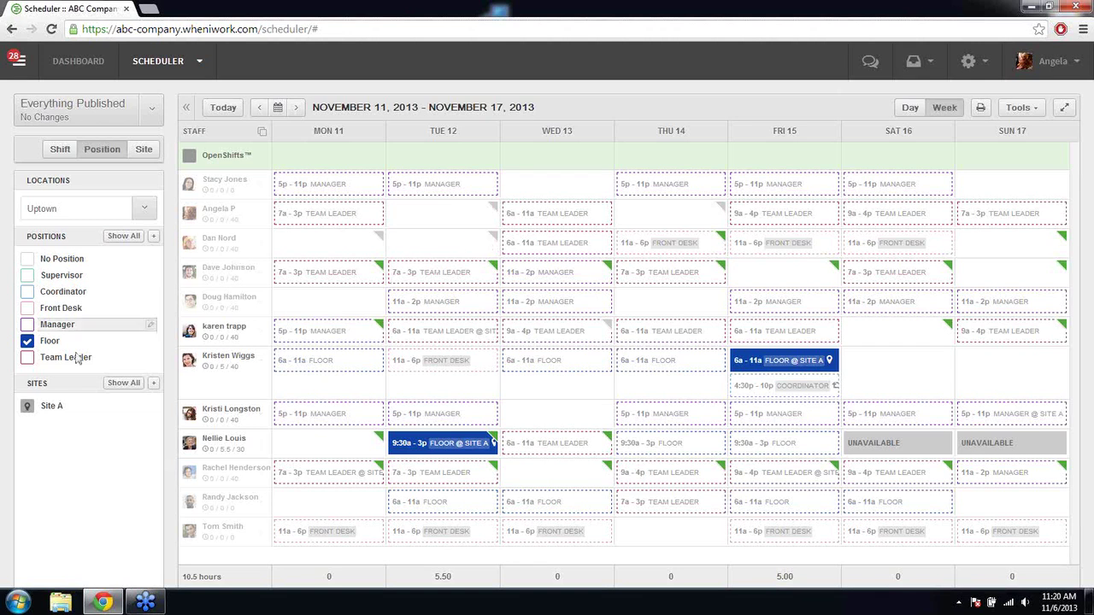
left_click(439, 248)
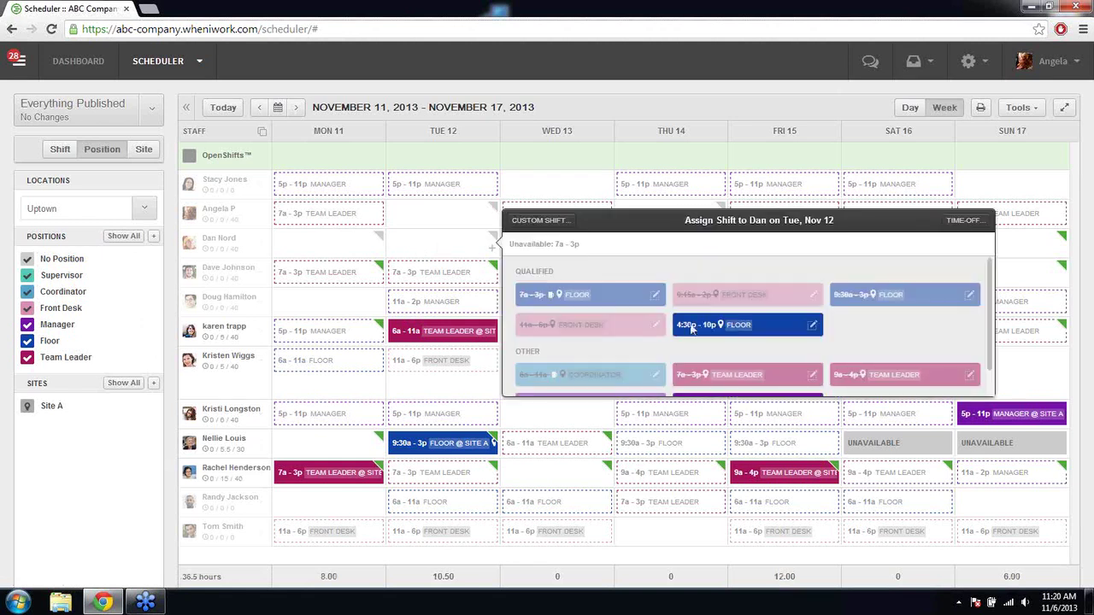
left_click(735, 332)
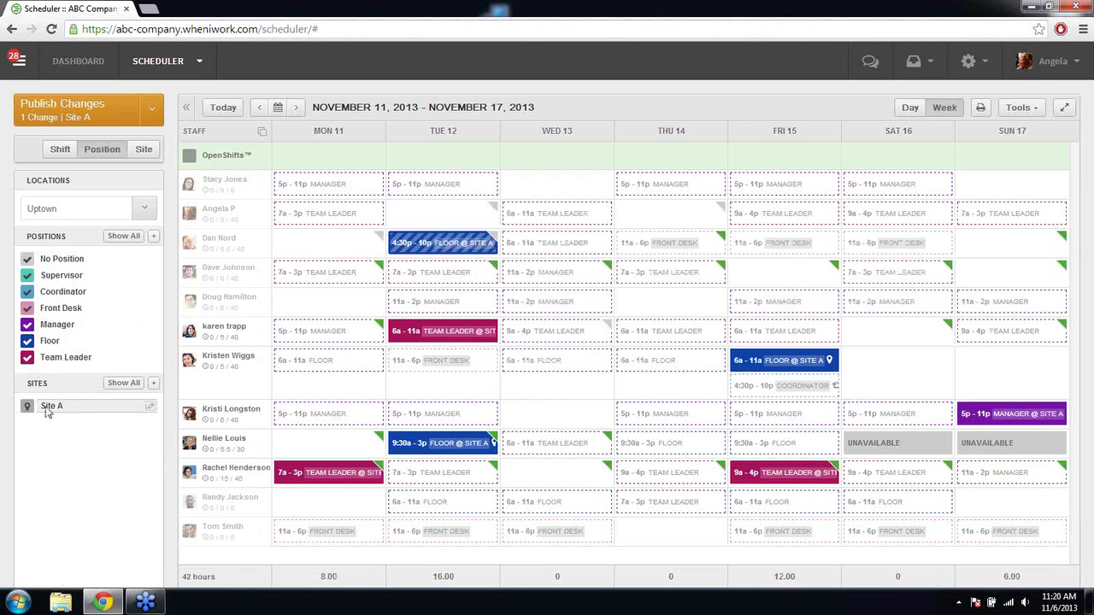
left_click(99, 114)
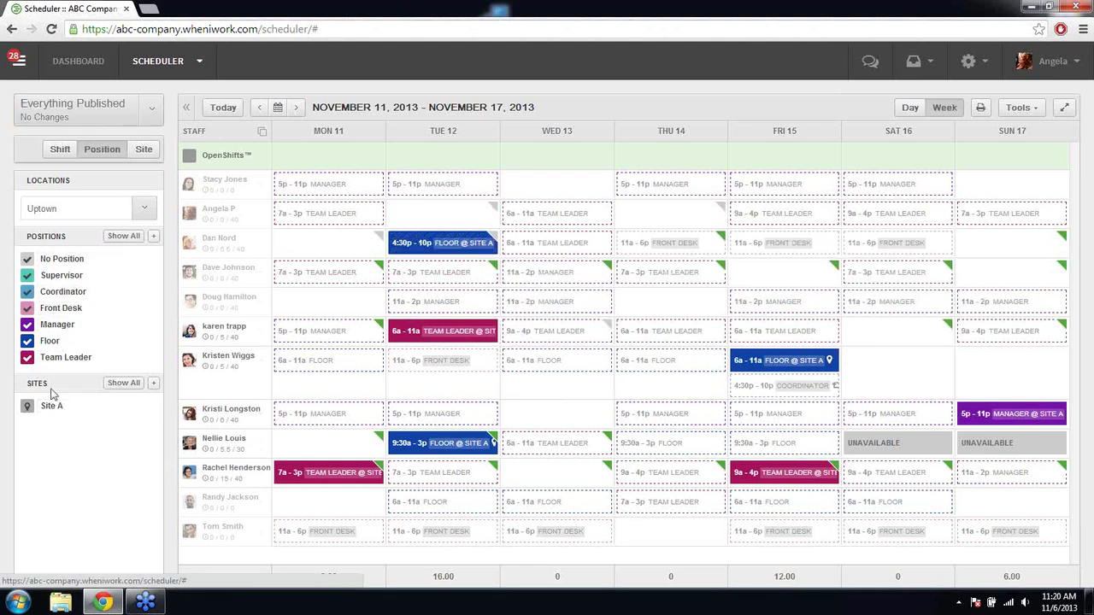
left_click(111, 386)
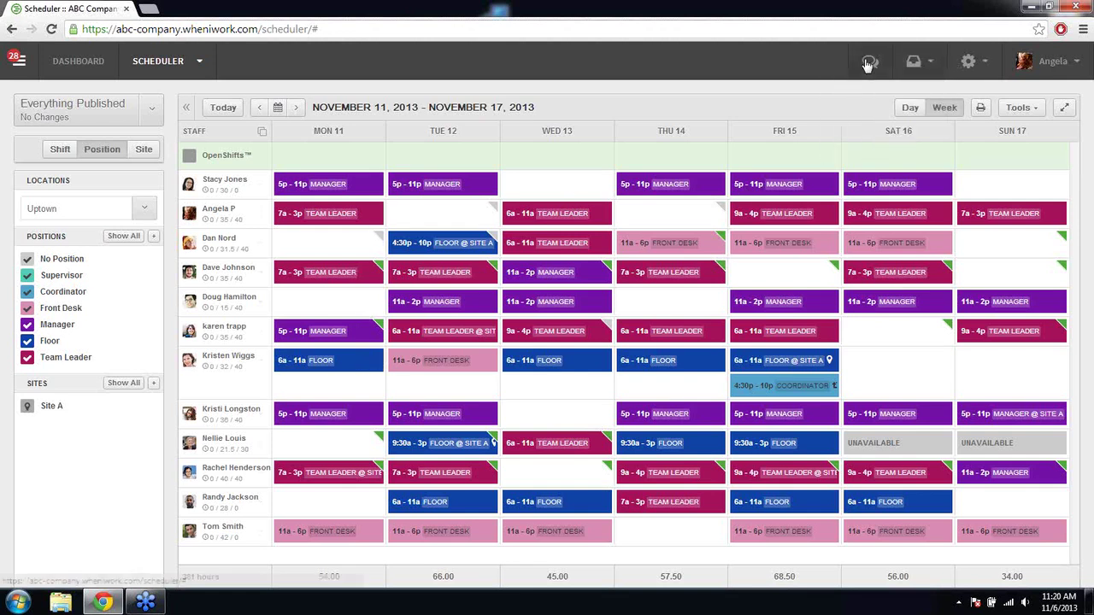
Step: Open the pending swap request for the Fri, Nov 22 6a - 11a shift from the requests list
left_click(916, 61)
left_click(888, 139)
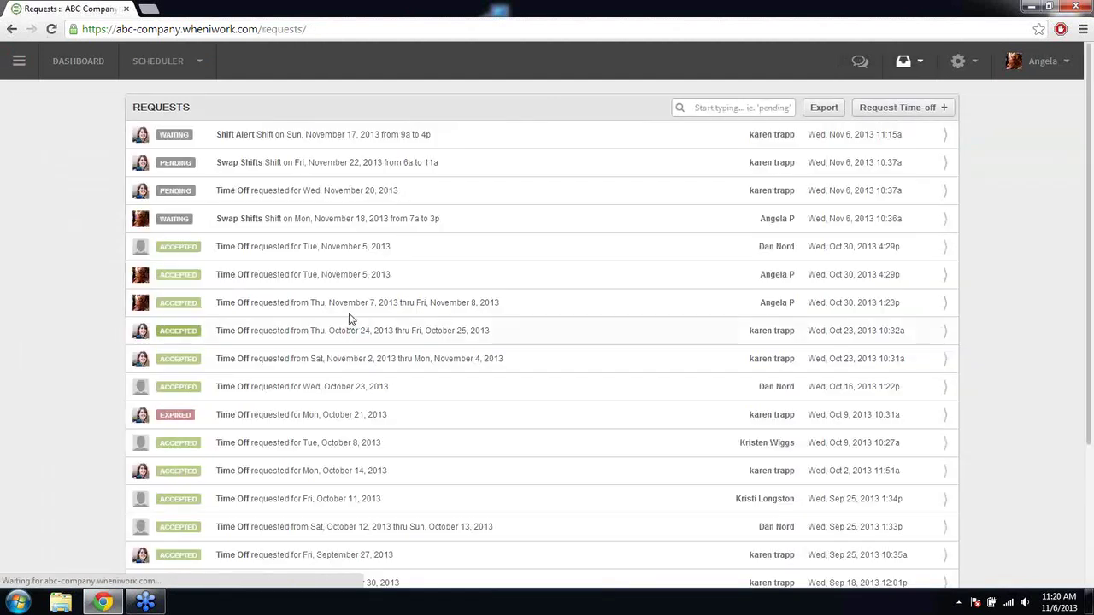
left_click(309, 166)
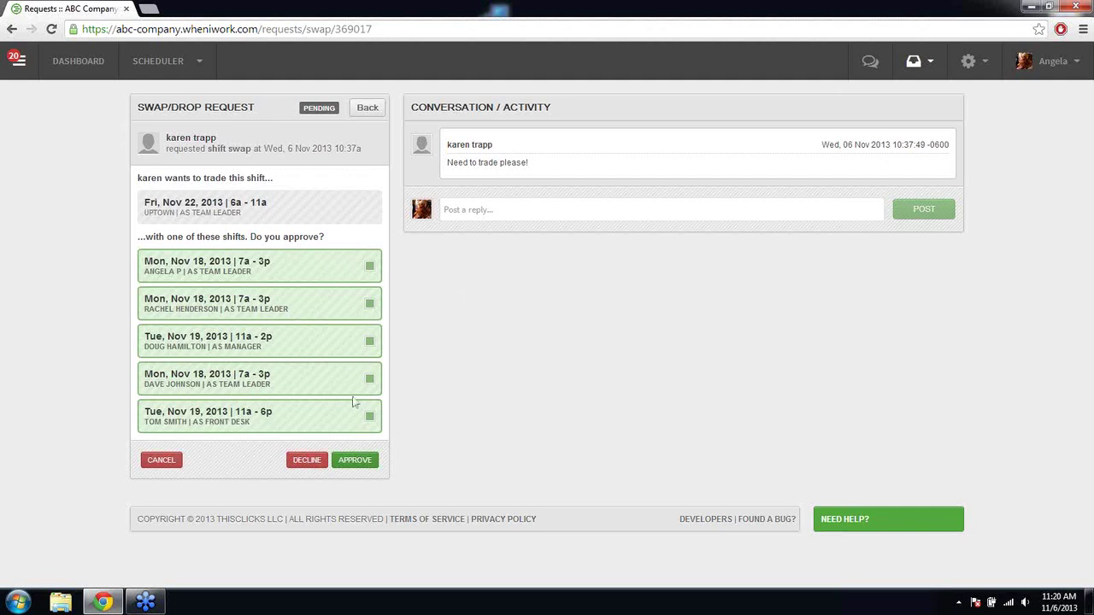
Step: Try the selection of offered trade shifts, leave all five selected, and approve the swap request
left_click(368, 342)
left_click(369, 268)
left_click(370, 340)
left_click(369, 267)
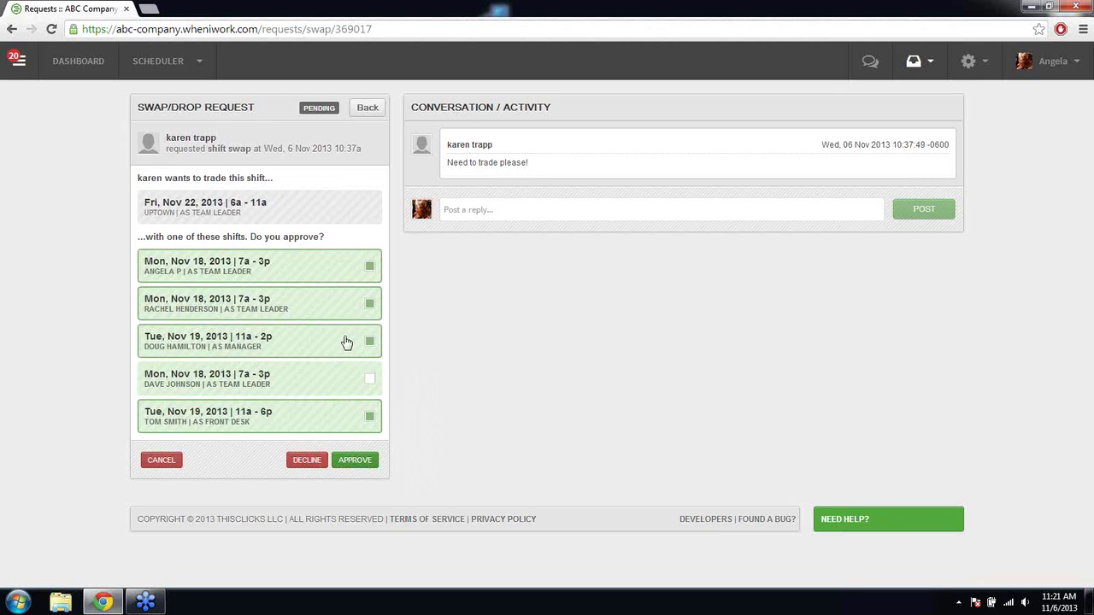
left_click(343, 315)
left_click(349, 313)
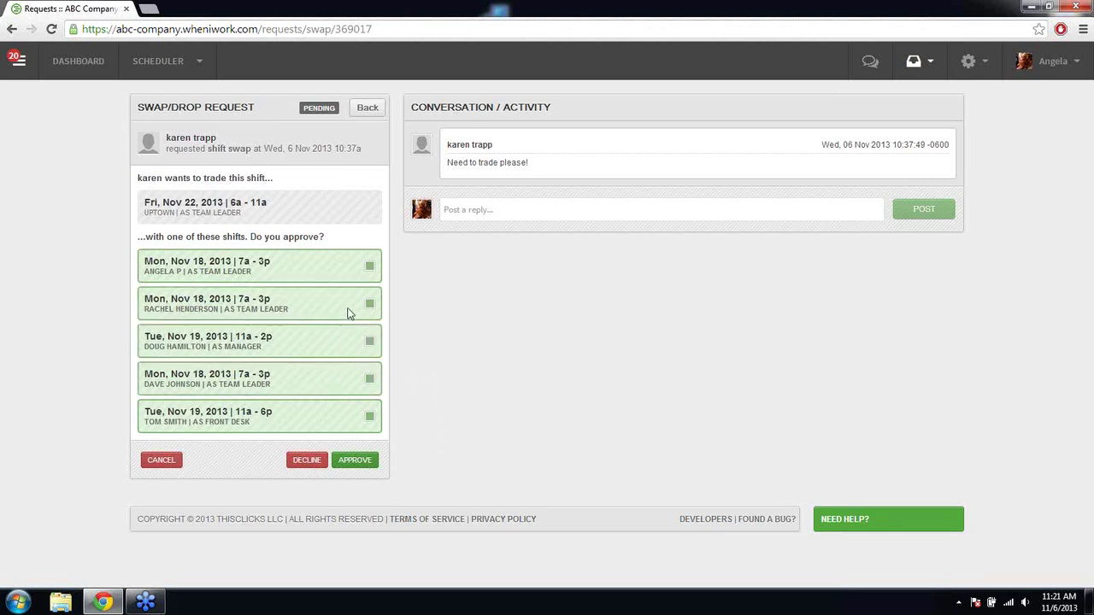
left_click(362, 462)
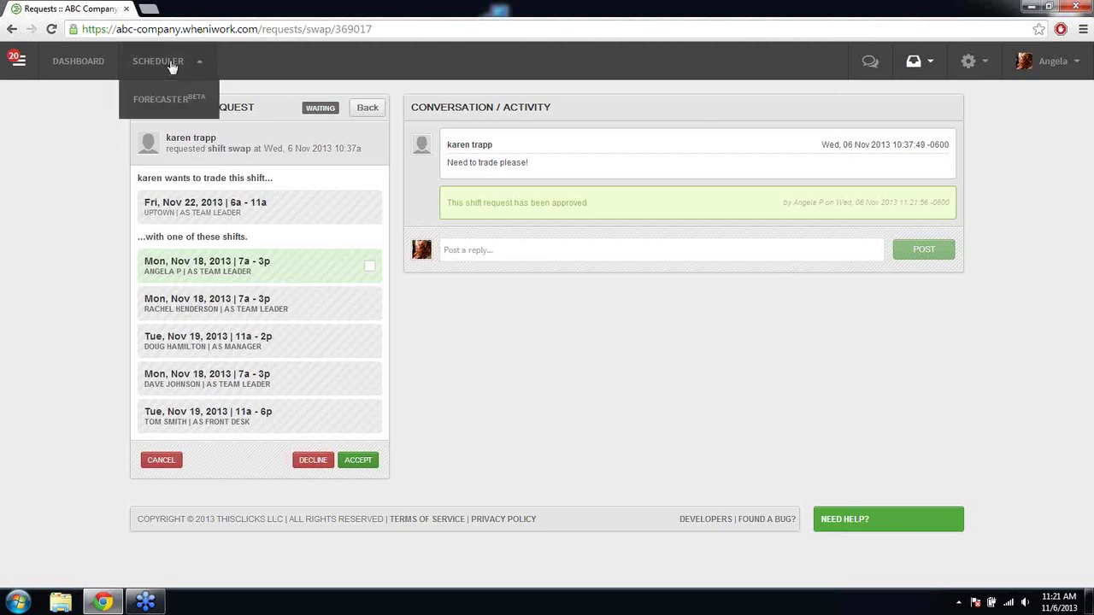
Step: View the dashboard's Calendar Sync subscription links for My Schedule and OpenShifts, and close them
left_click(171, 99)
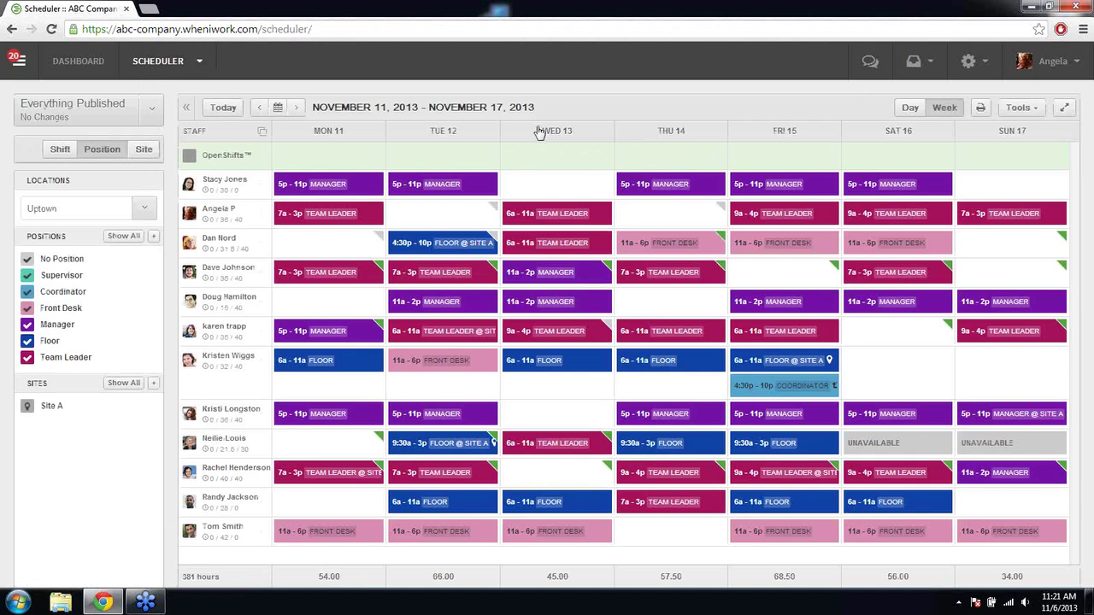
left_click(78, 61)
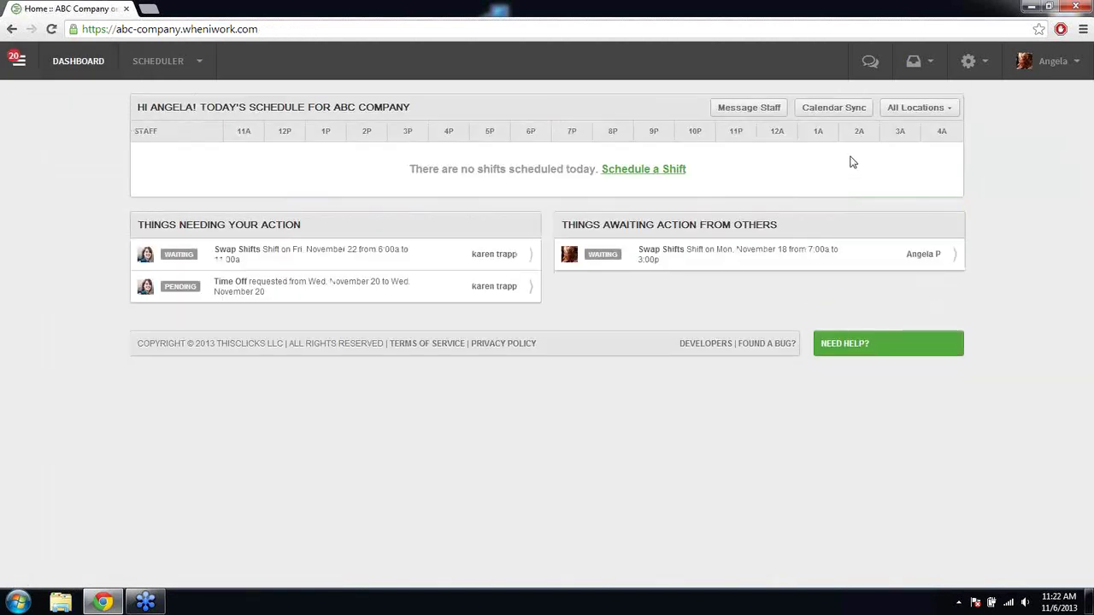
left_click(842, 109)
left_click(637, 284)
left_click(658, 330)
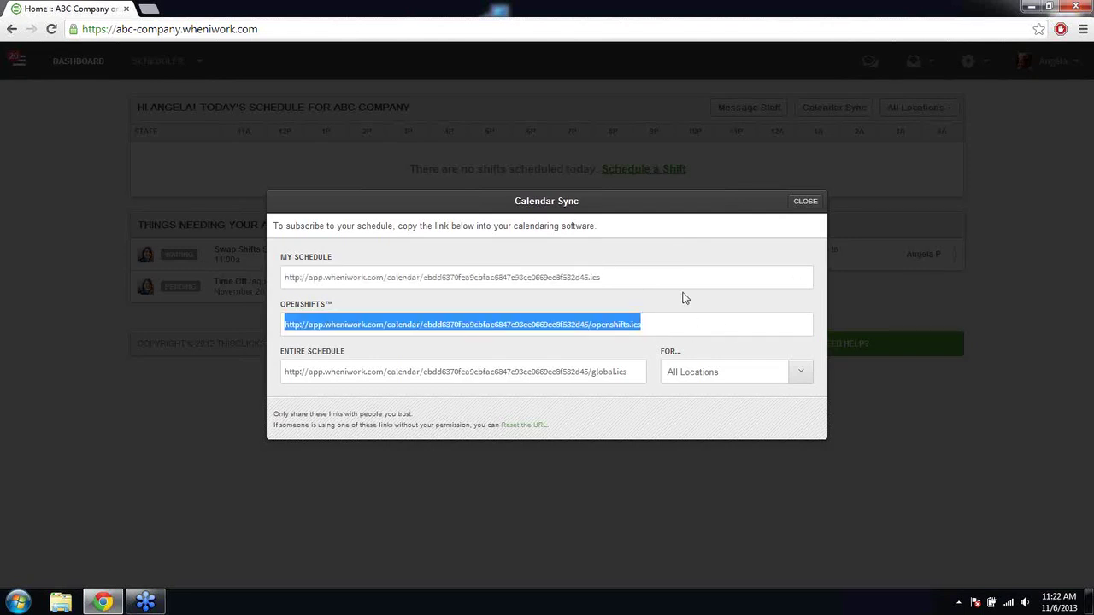
left_click(682, 299)
left_click(805, 201)
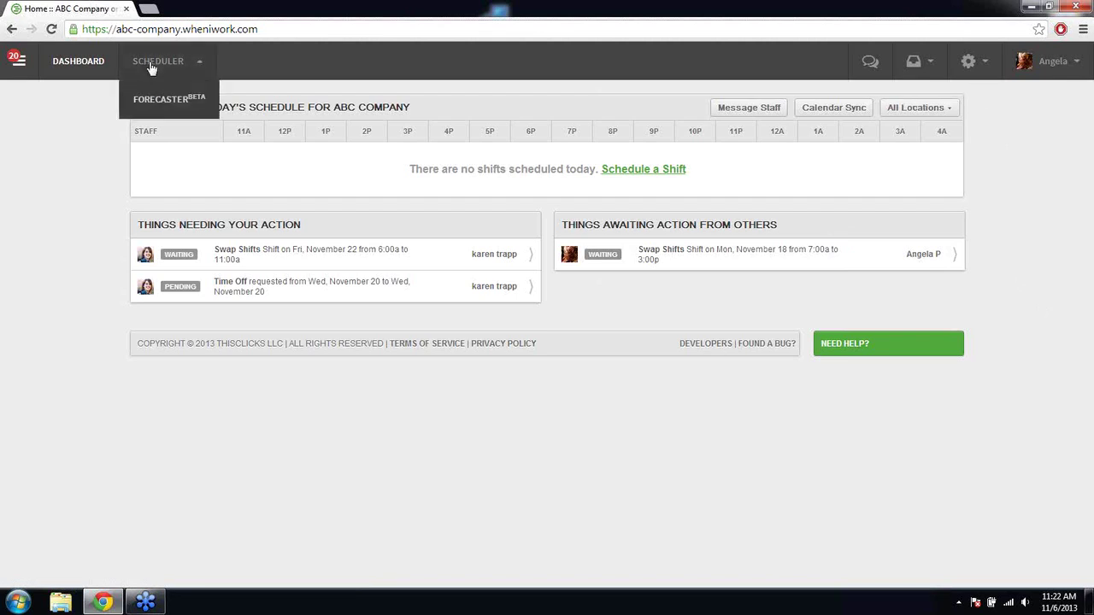
Step: Open the scheduler and view Site A's edit details twice, closing them each time without saving
left_click(158, 98)
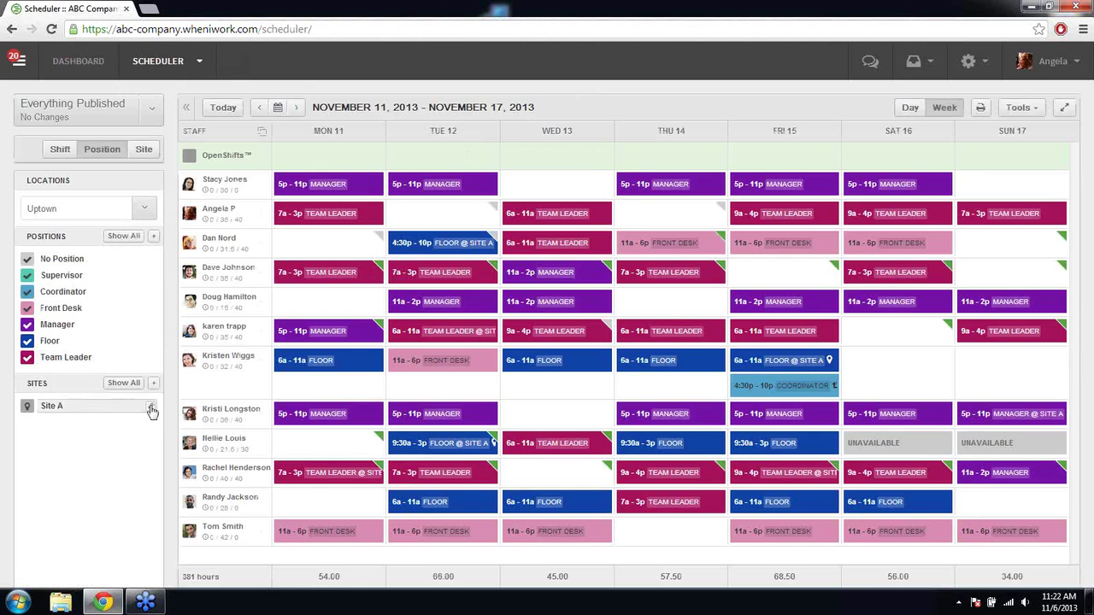
left_click(150, 408)
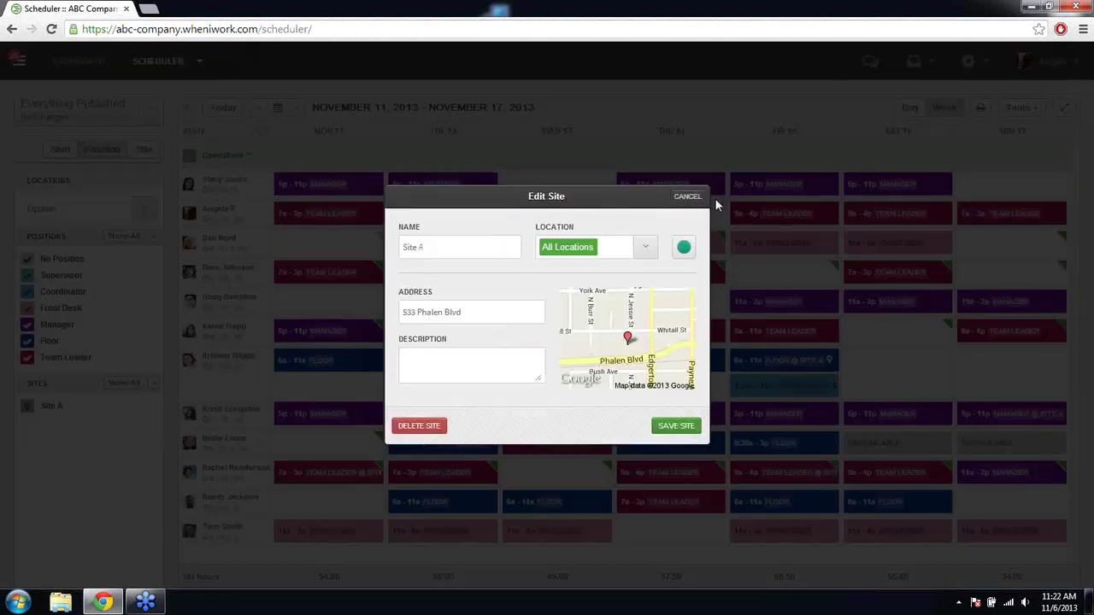
left_click(687, 197)
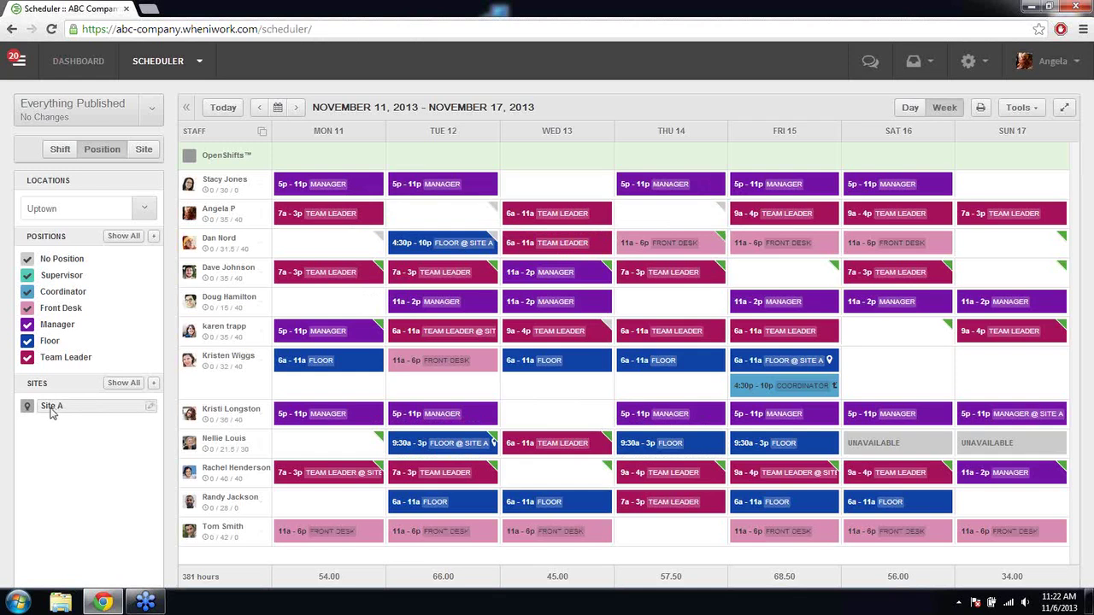
left_click(151, 408)
left_click(438, 249)
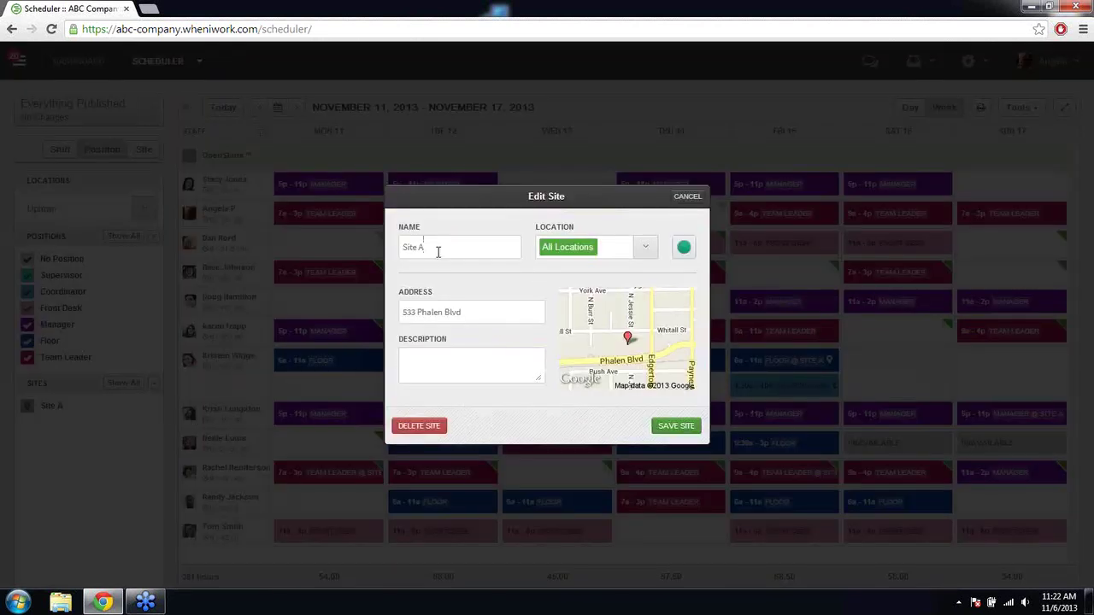
left_click(688, 197)
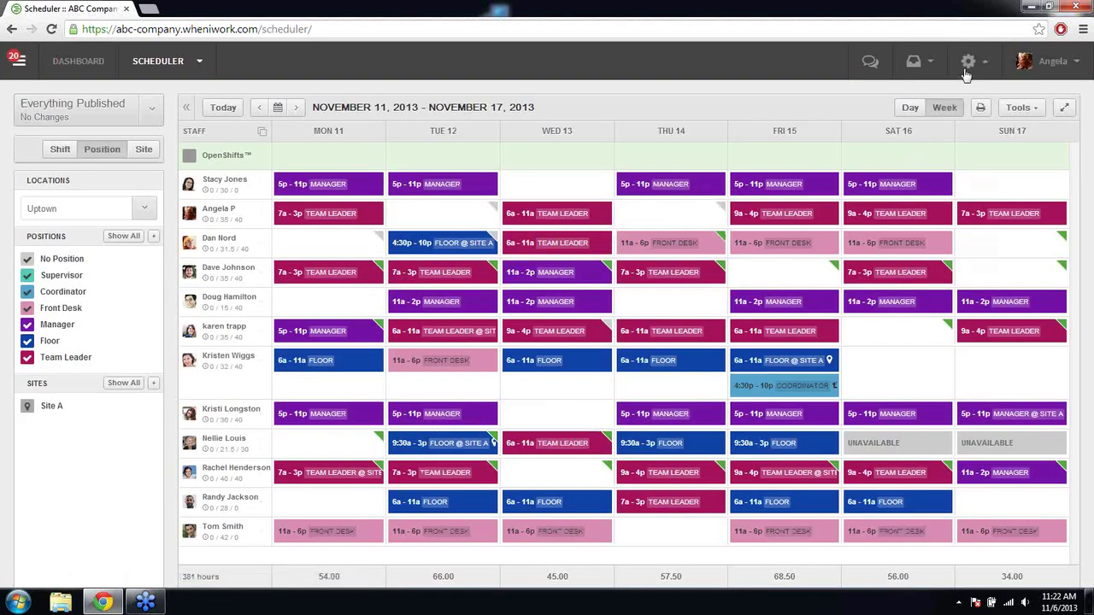
Step: View the edit settings of the Coordinator position and of Site A, closing both without changes
mouse_move(975, 72)
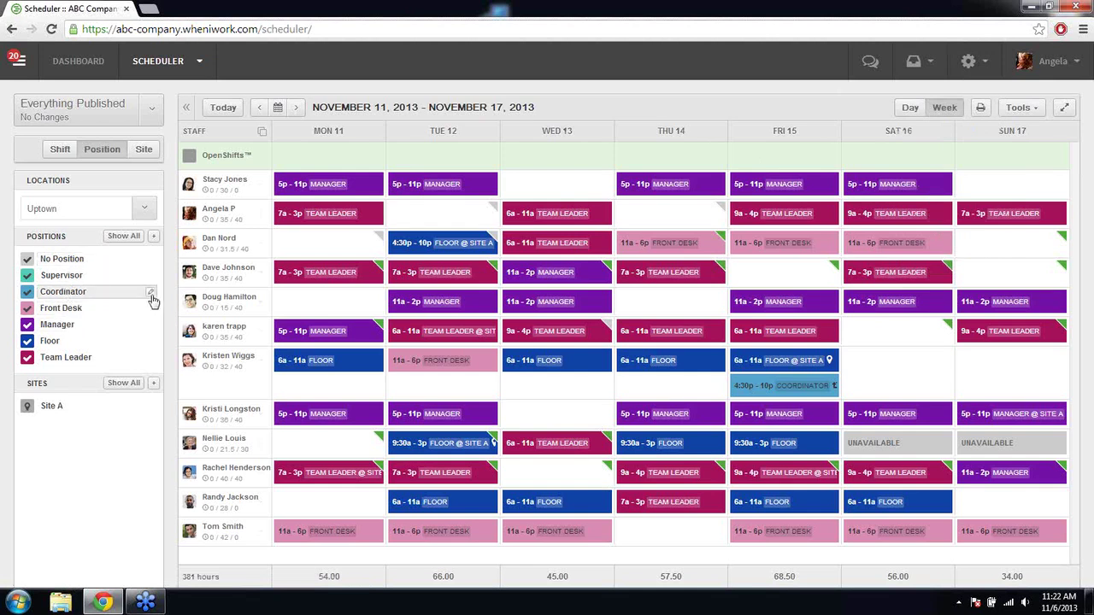
left_click(151, 292)
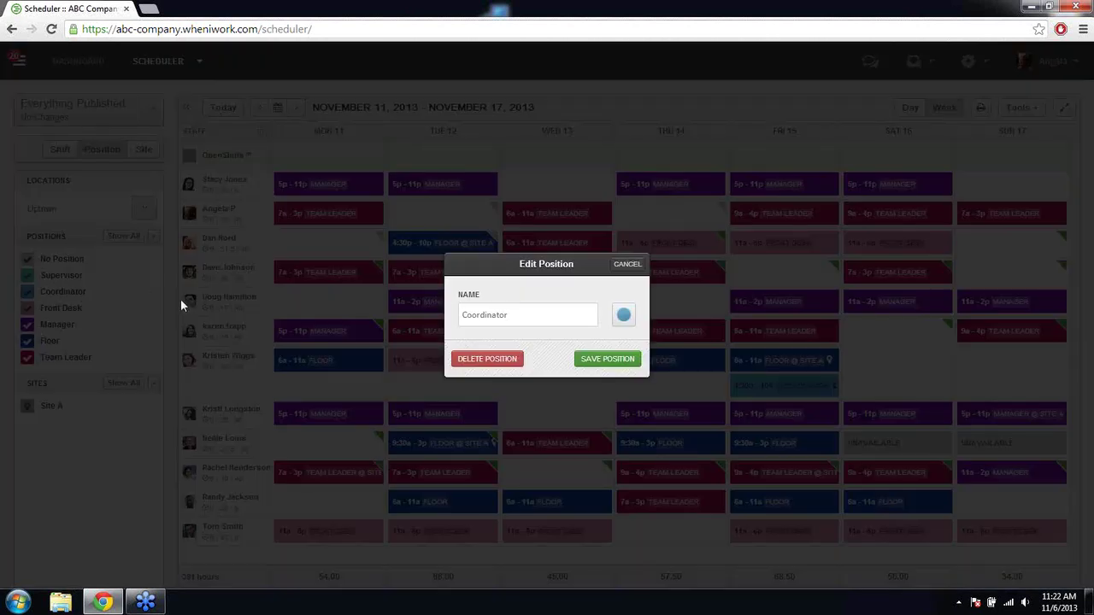
left_click(634, 262)
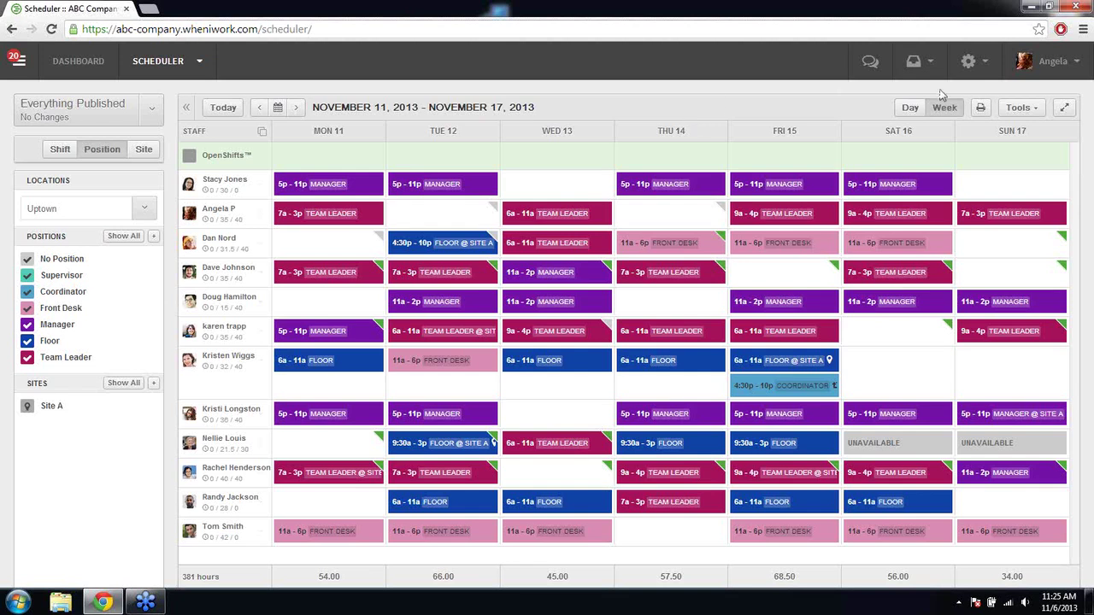
left_click(149, 406)
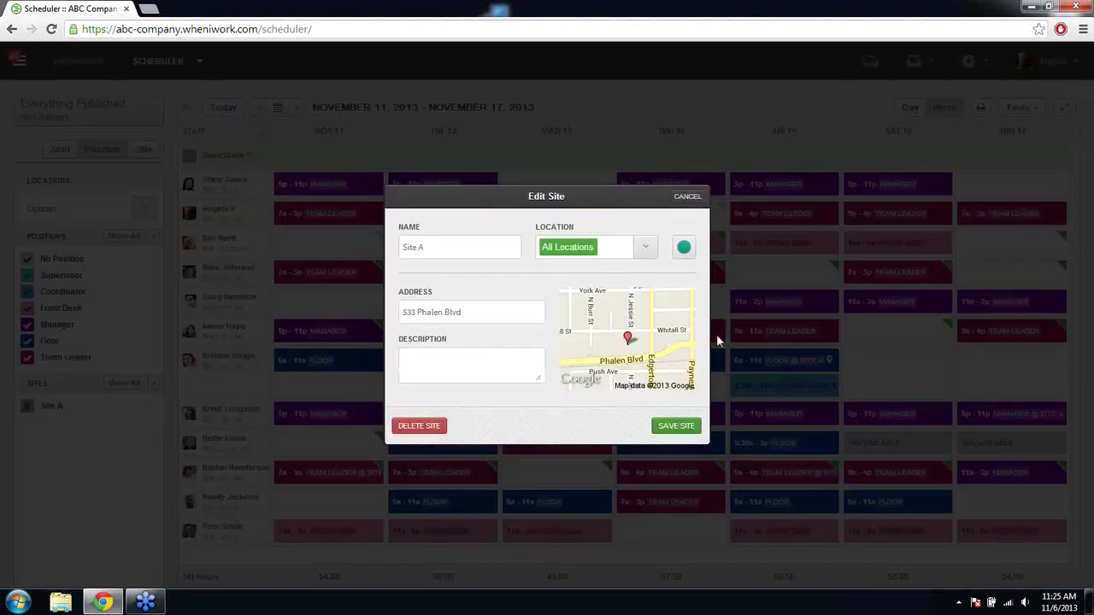
left_click(689, 197)
Step: Review the management lists for sites, positions and locations
left_click(968, 60)
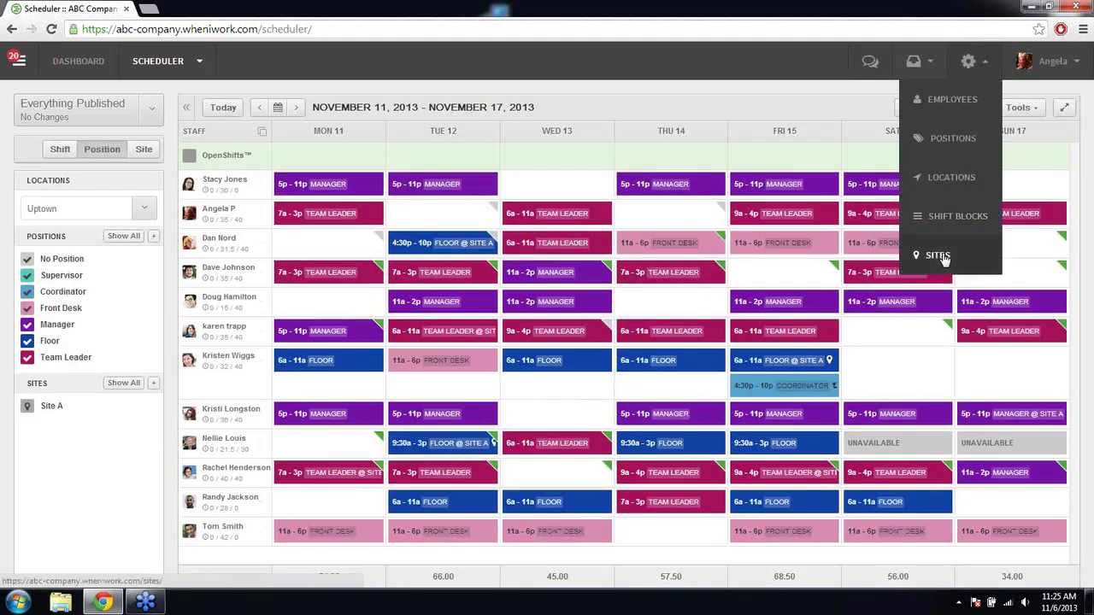
left_click(938, 255)
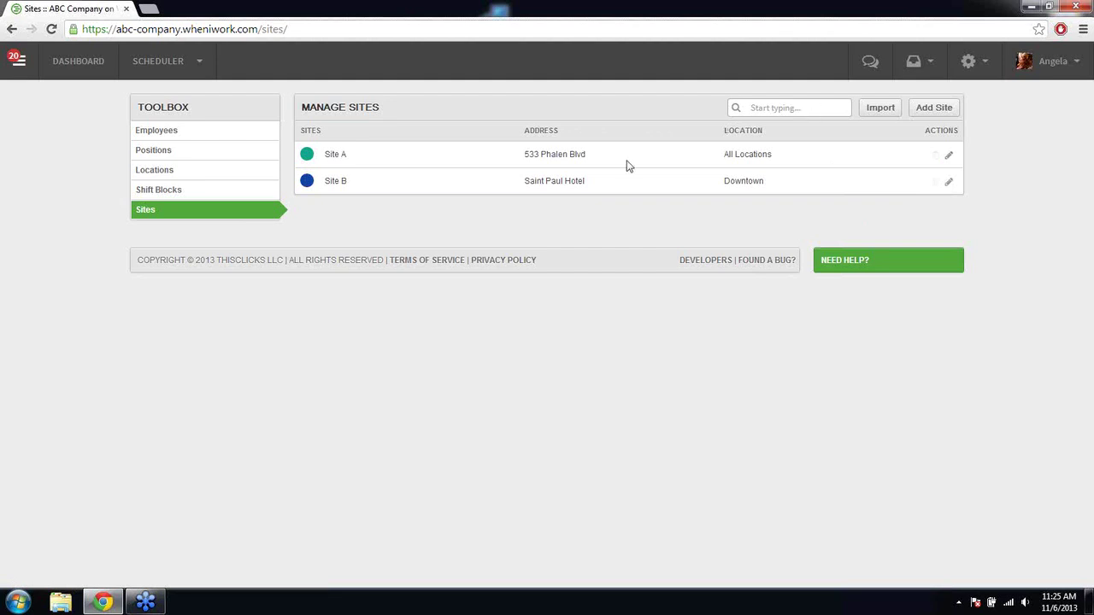
left_click(210, 157)
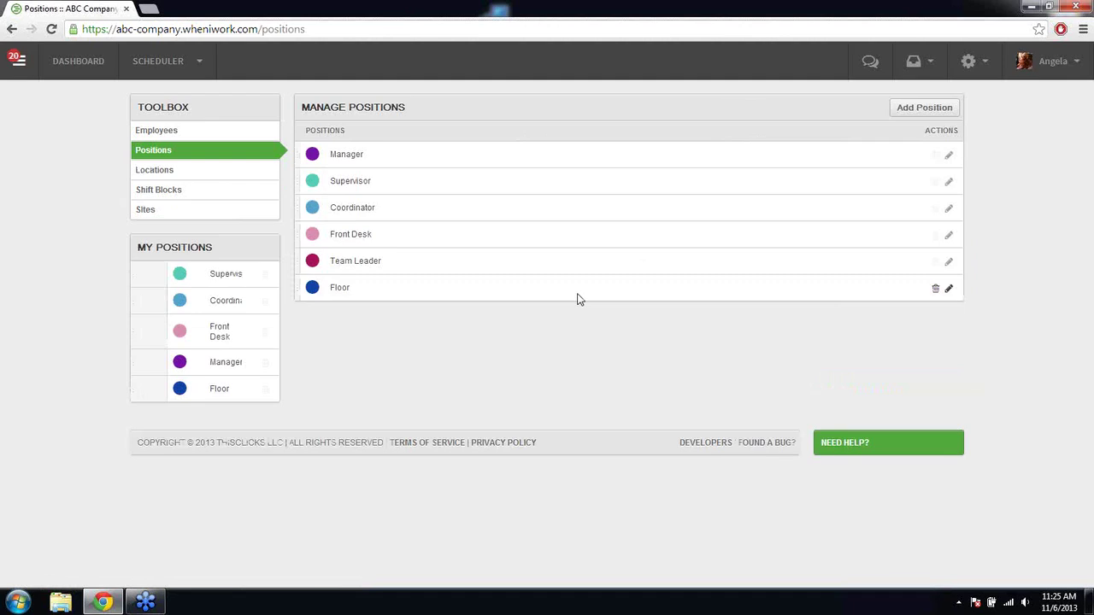
left_click(228, 176)
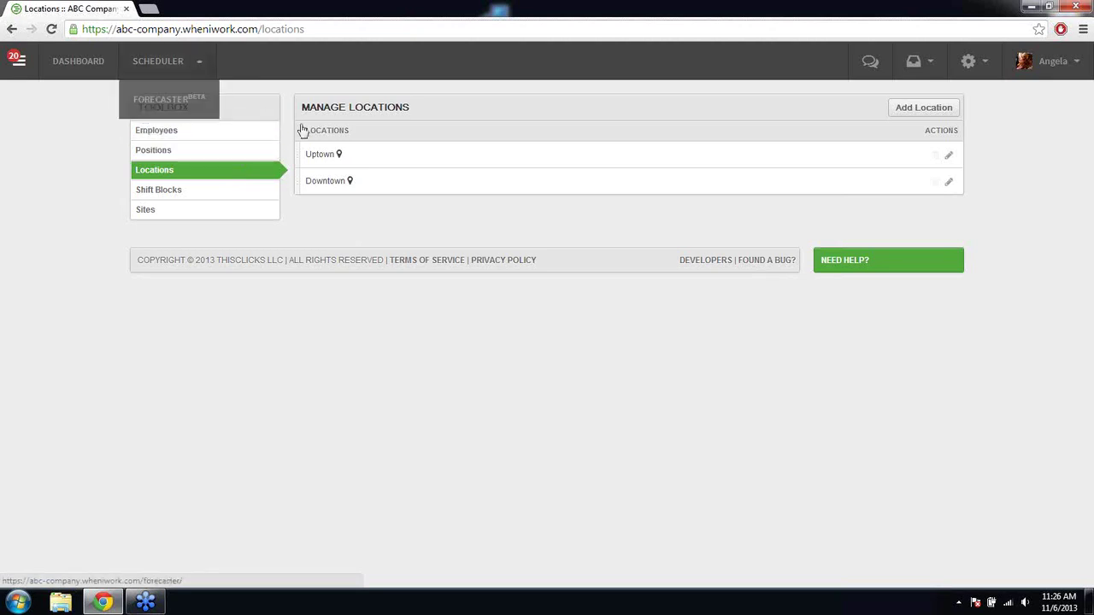
Step: Return to the scheduler, view the Downtown location's schedule, and switch back to Uptown
left_click(162, 70)
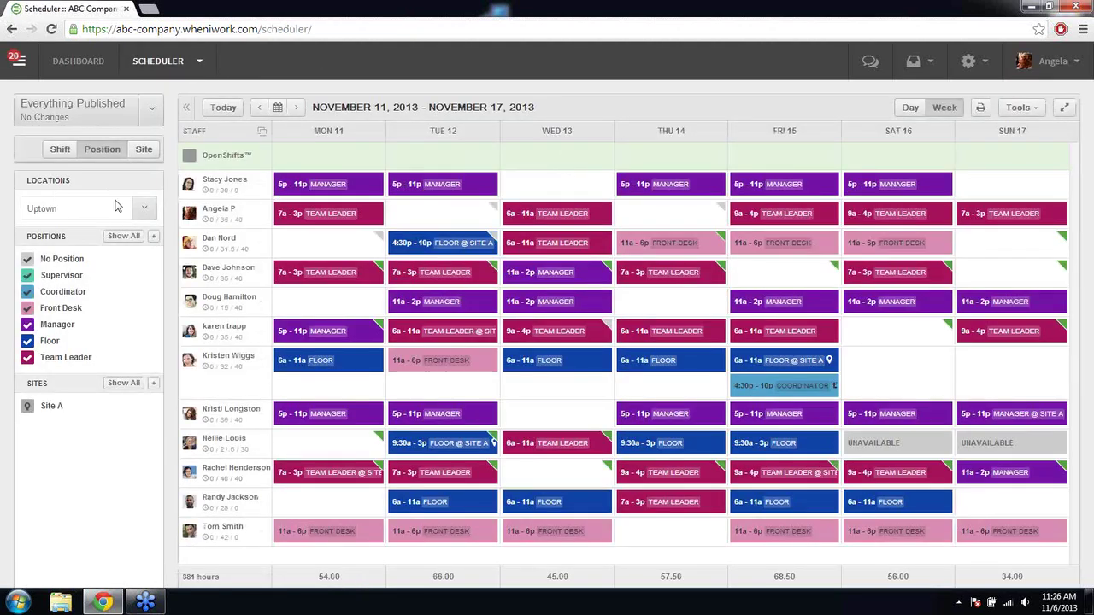
left_click(144, 210)
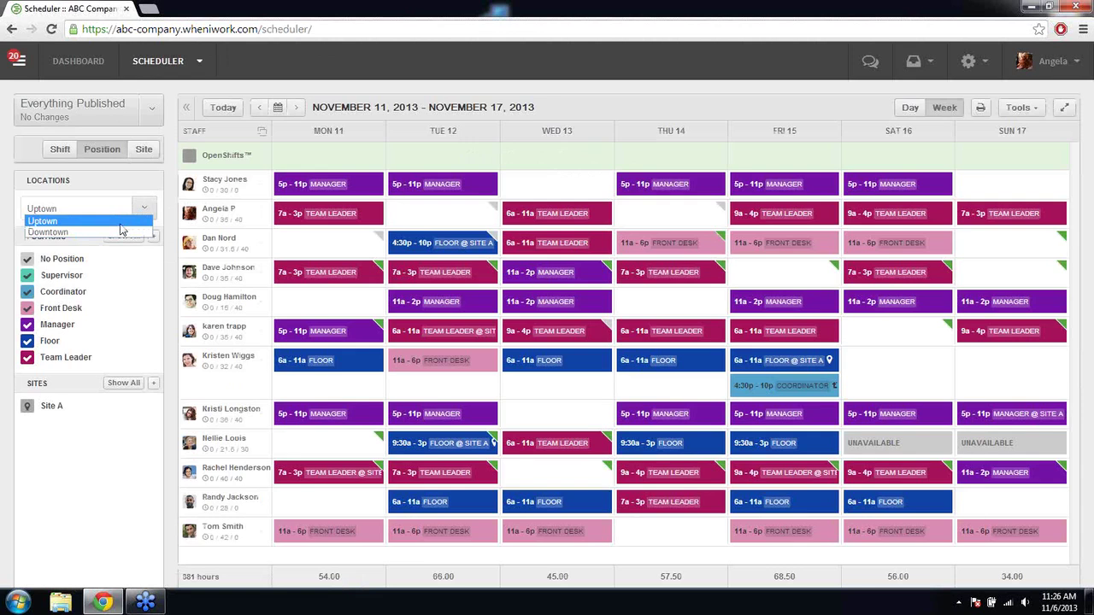
left_click(121, 236)
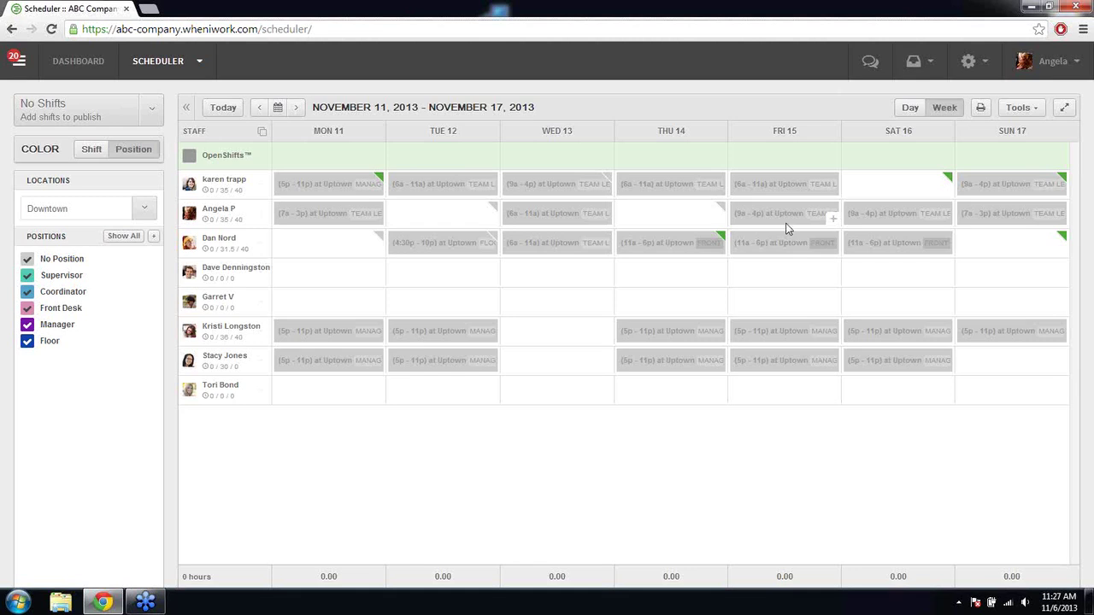
left_click(143, 210)
left_click(206, 226)
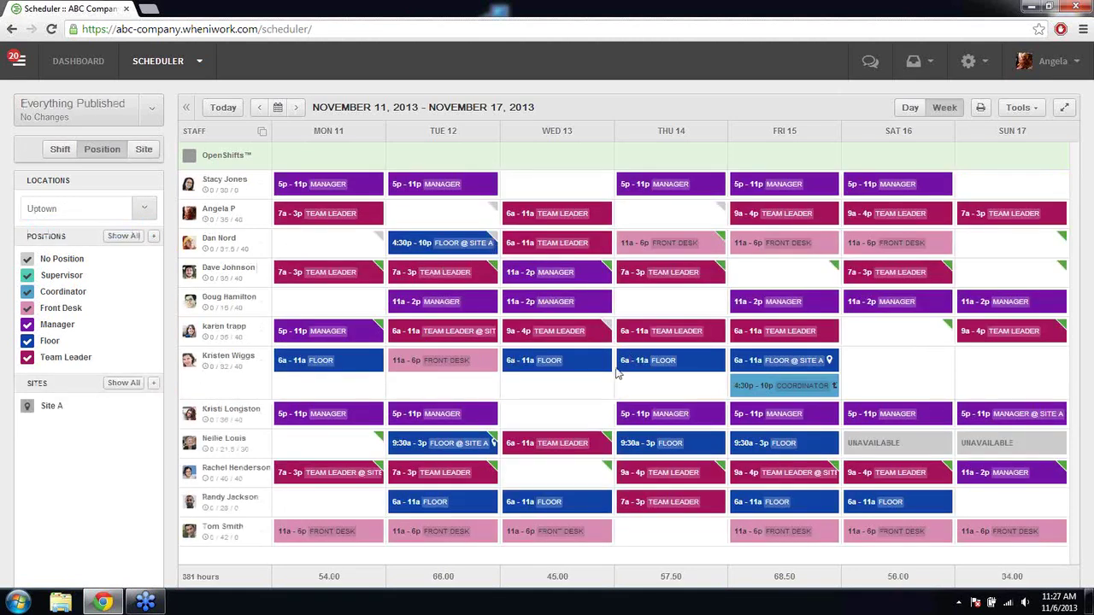
Step: View the site choices for the seventh employee's 6a - 11a Floor shift on Thu, Nov 14, and close it unchanged
left_click(716, 364)
left_click(821, 388)
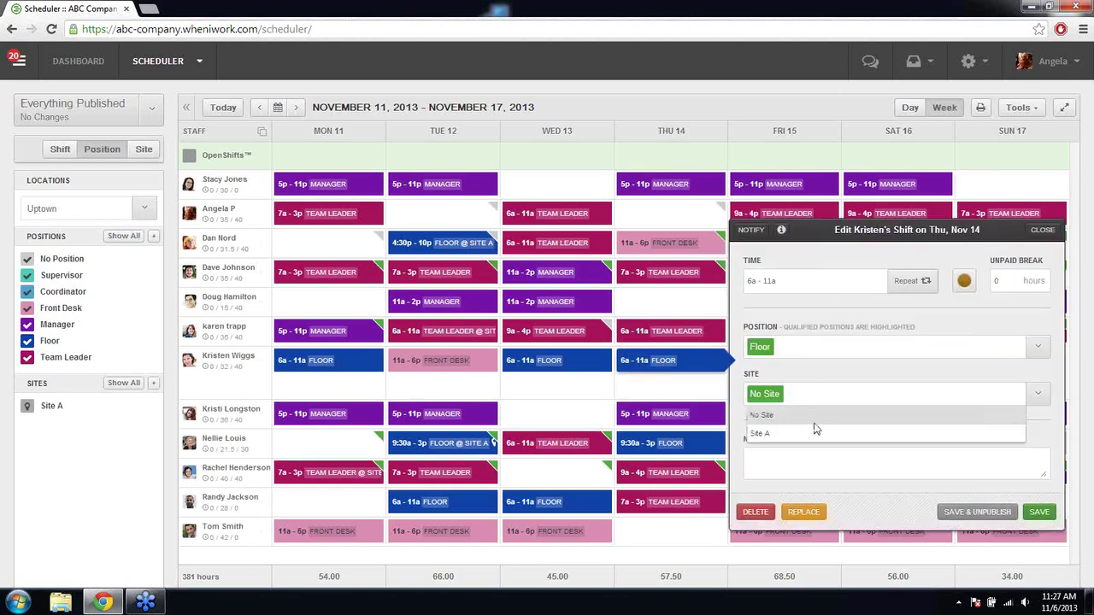
left_click(718, 367)
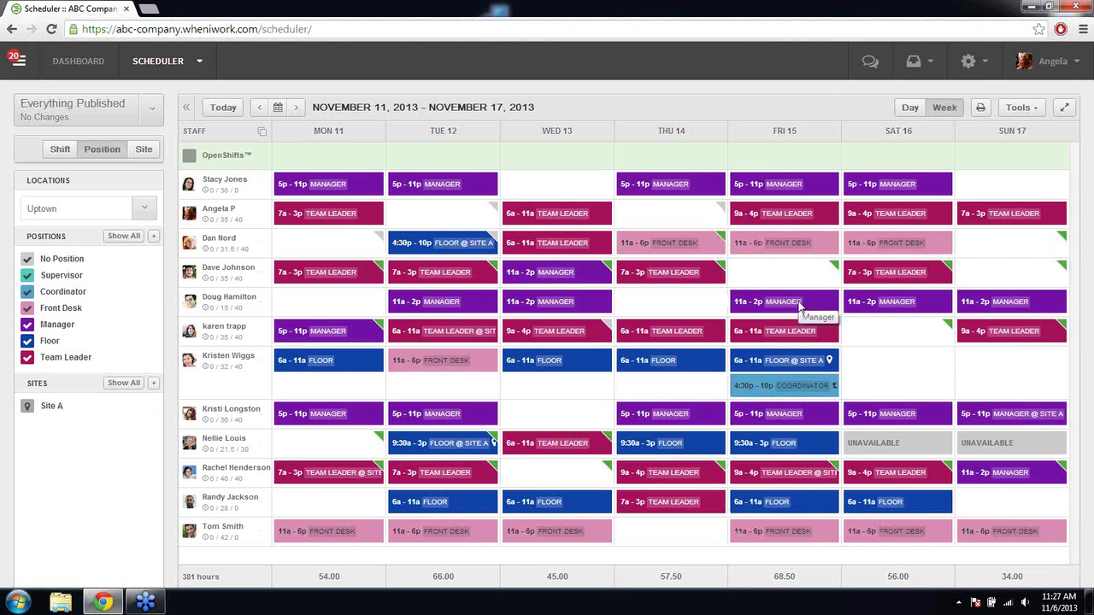
Step: Assign the sixth employee a 9a - 4p Team Leader shift at Site A on Sat, Nov 16
left_click(914, 343)
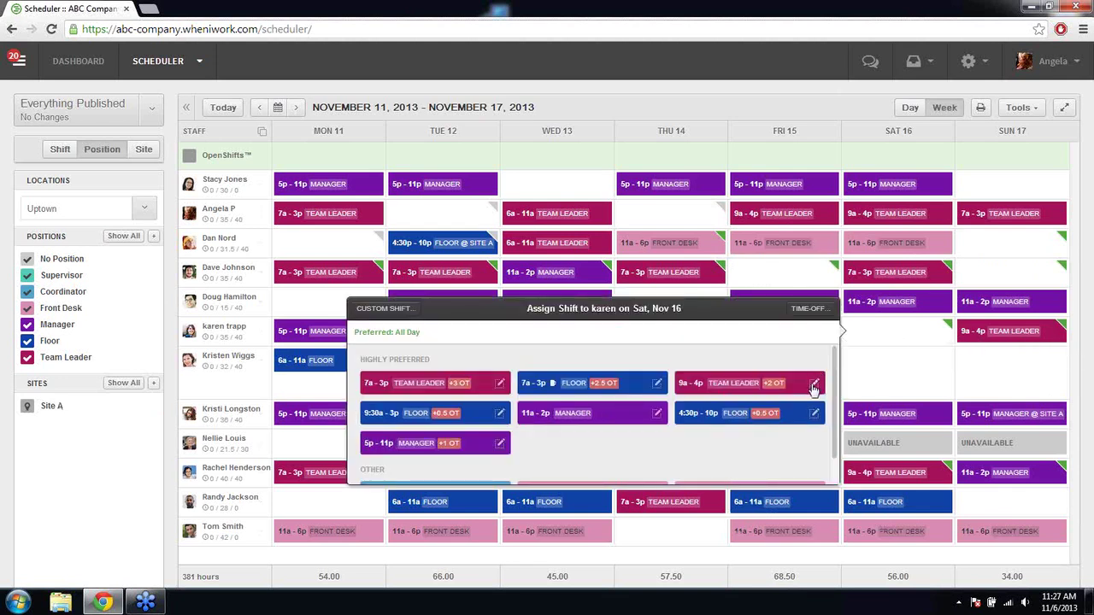
left_click(814, 384)
left_click(790, 400)
left_click(757, 430)
left_click(812, 507)
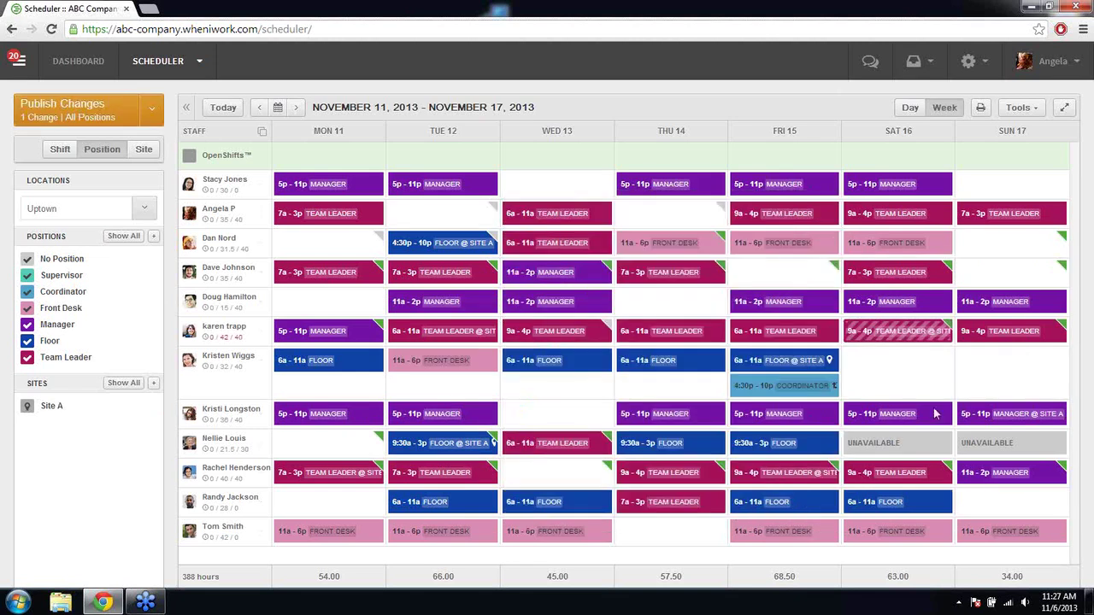
Step: Filtered to Site A, assign the fifth employee 9:15a - 2p Front Desk on Thu, Nov 14, and the fourth 4:30p - 10p Floor on Fri, Nov 15
left_click(60, 409)
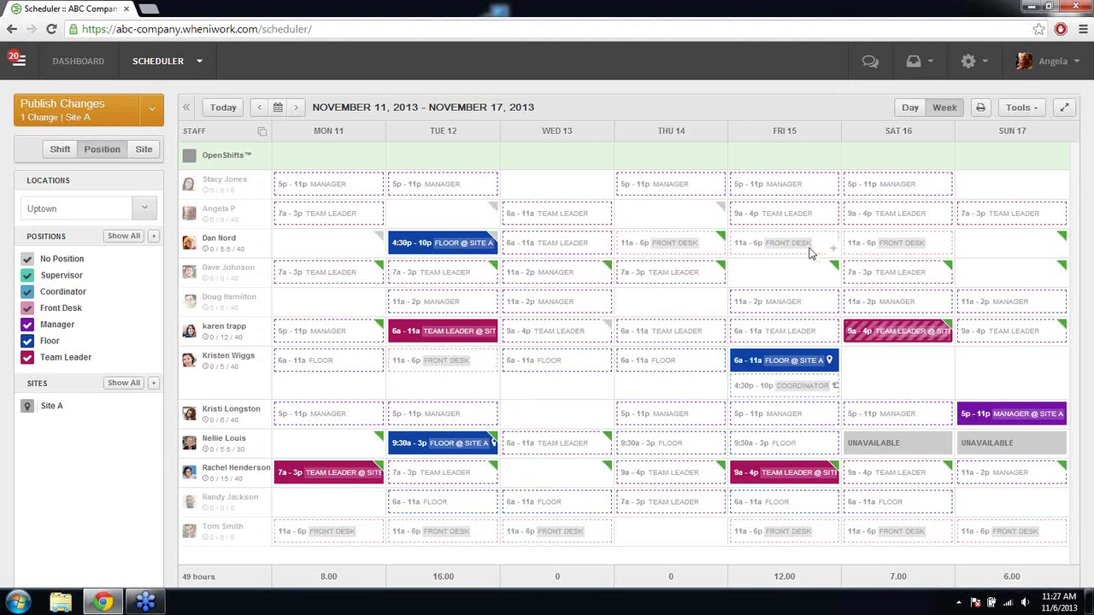
left_click(668, 306)
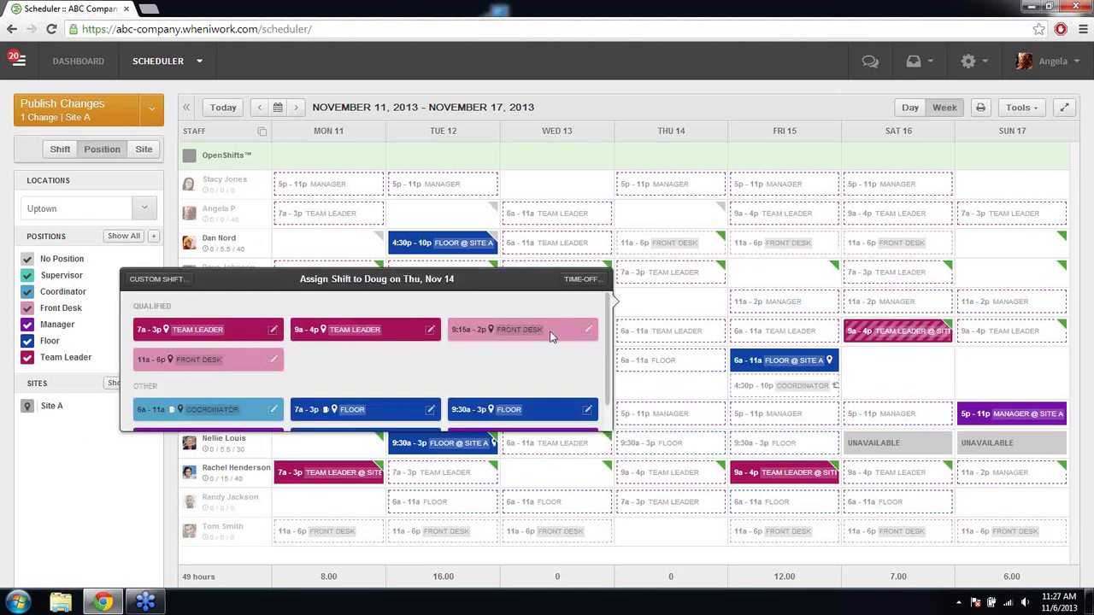
left_click(552, 336)
left_click(786, 278)
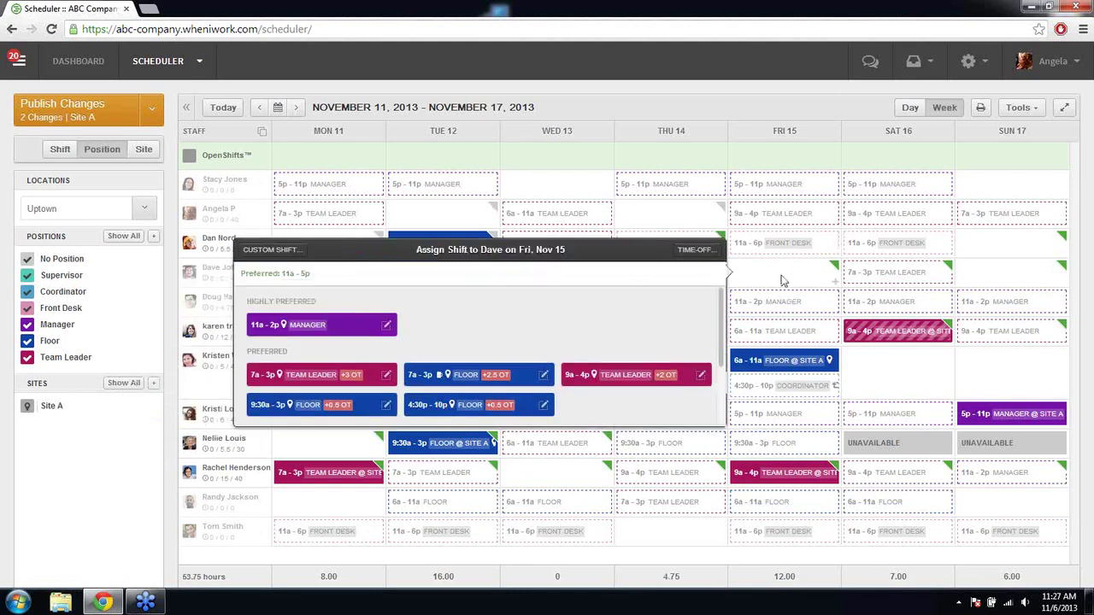
left_click(452, 408)
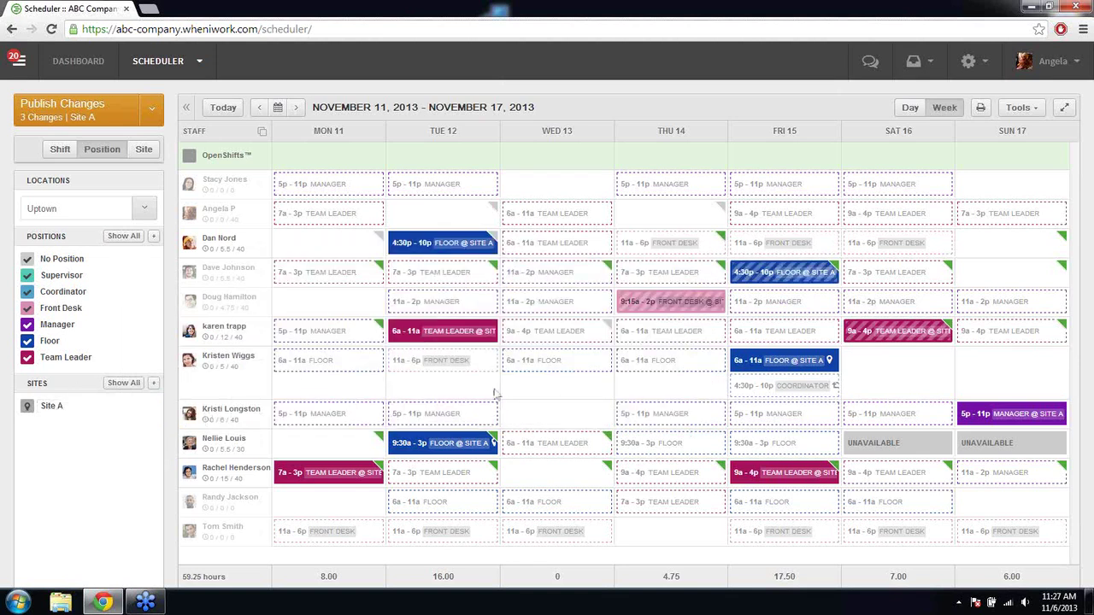
Step: Publish the Site A shift changes and show all positions and sites again
left_click(101, 115)
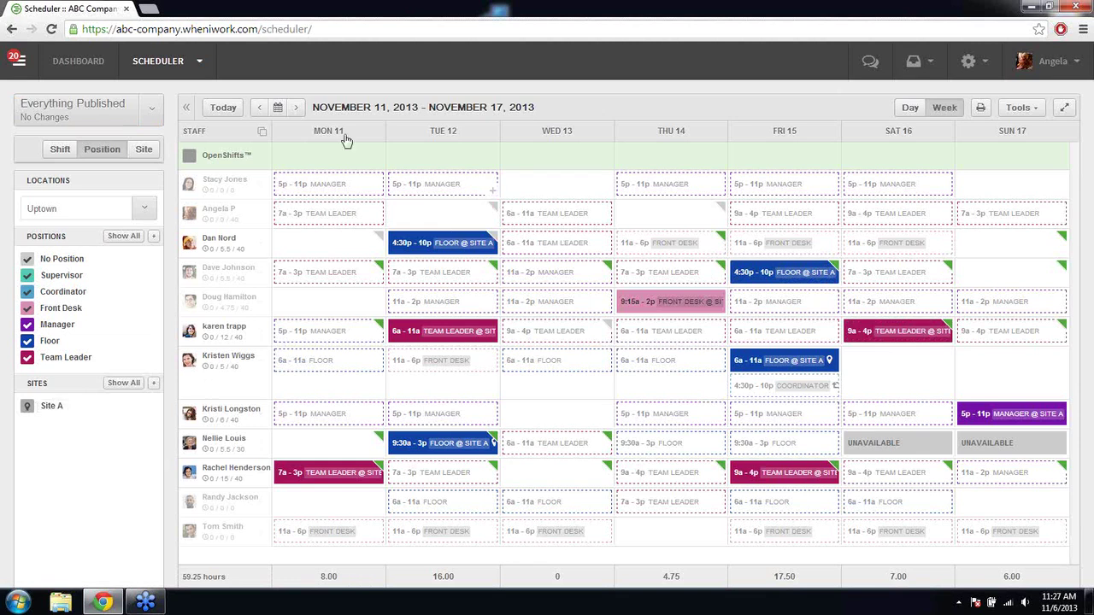
left_click(120, 237)
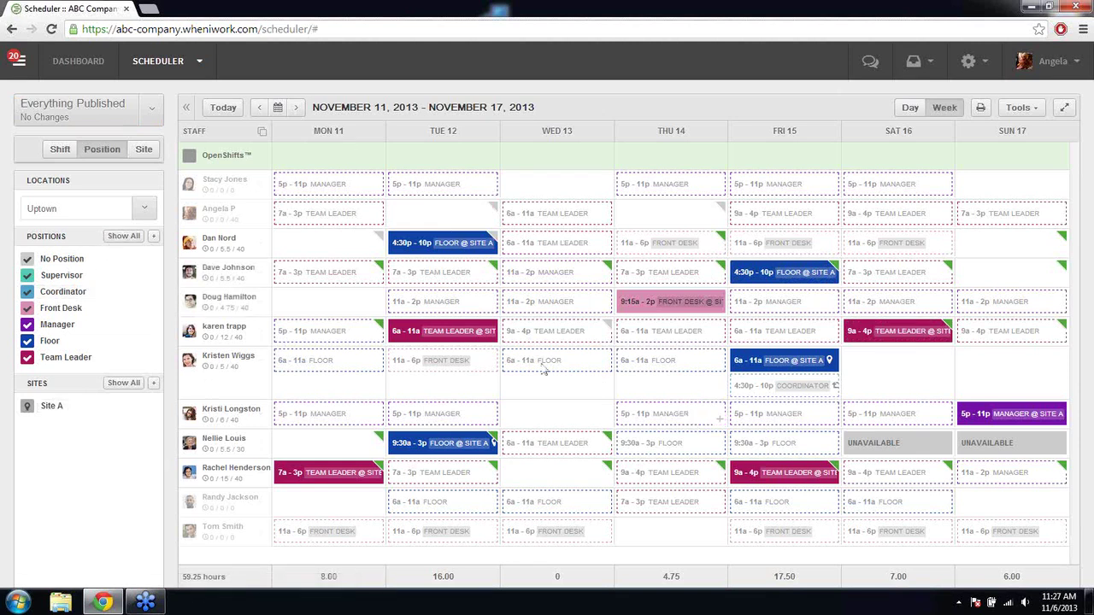
left_click(123, 383)
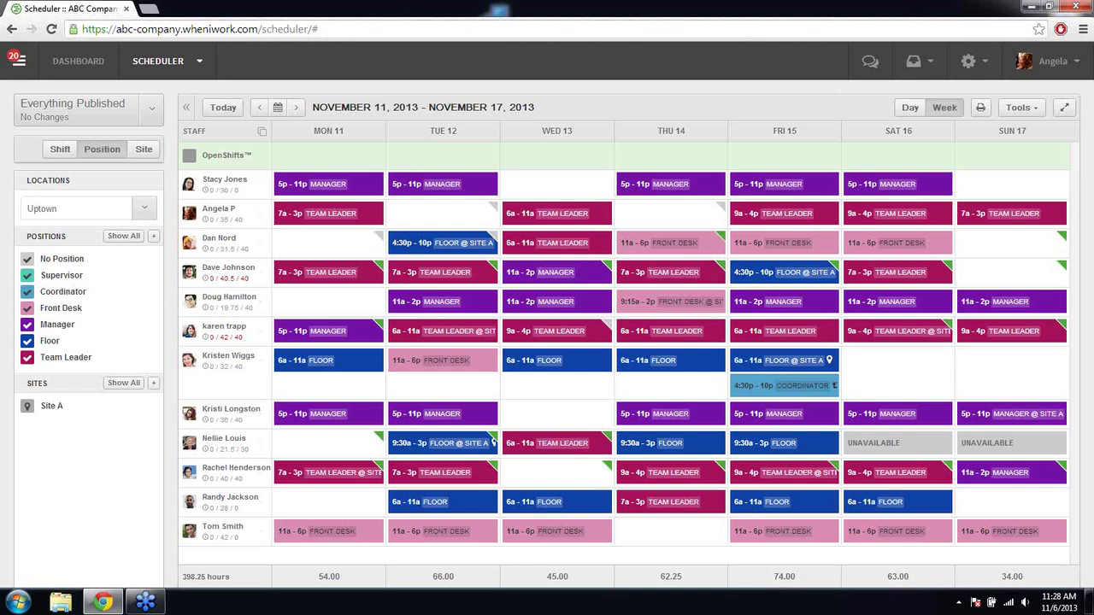
Step: View the schedule export options for dates, locations, sites, positions and employees, and cancel the export
left_click(1019, 115)
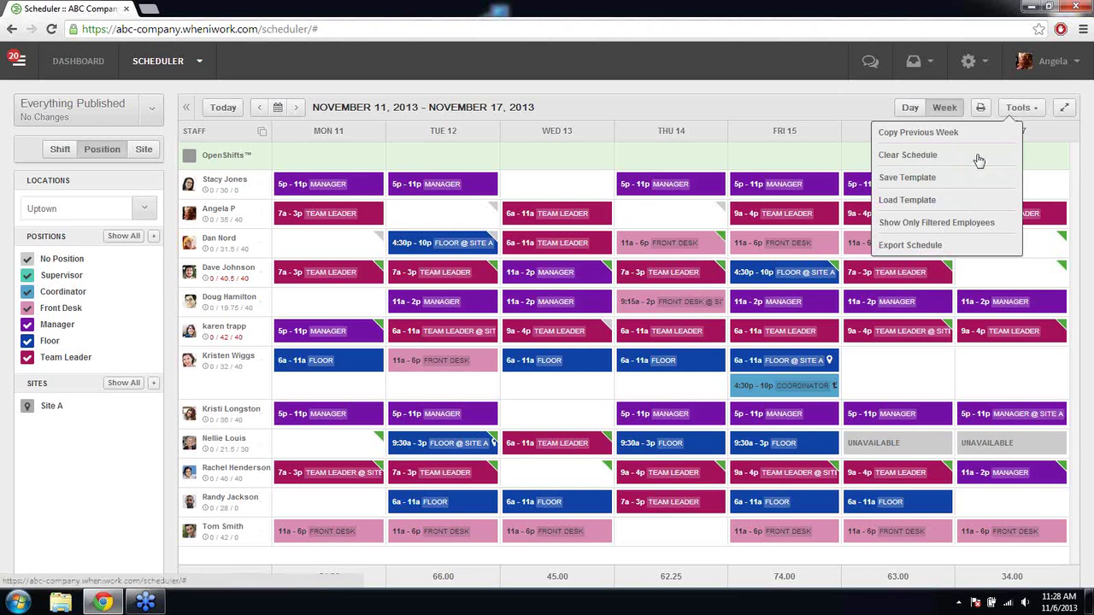
left_click(911, 245)
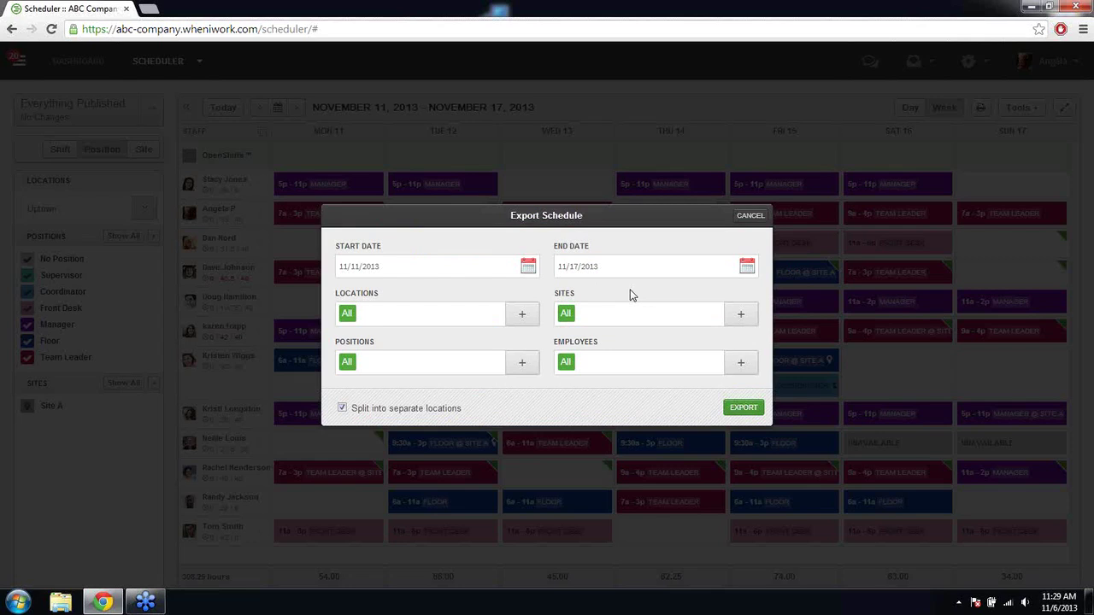
left_click(752, 217)
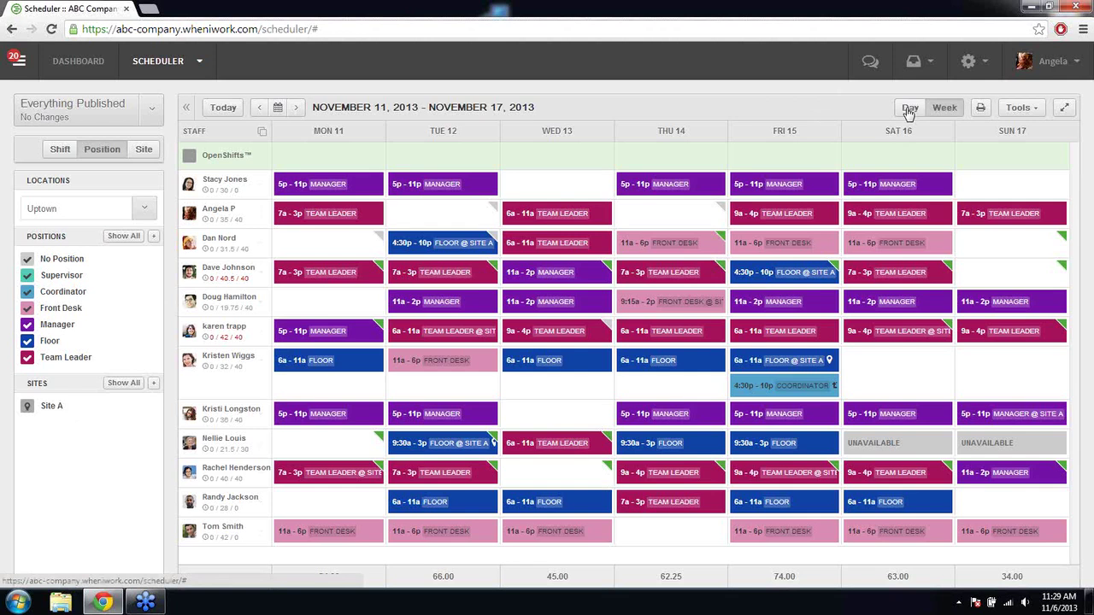
Step: View the day schedule for Saturday, November 16, filtered by Site A and by Front Desk, and return to the unfiltered week view
left_click(898, 133)
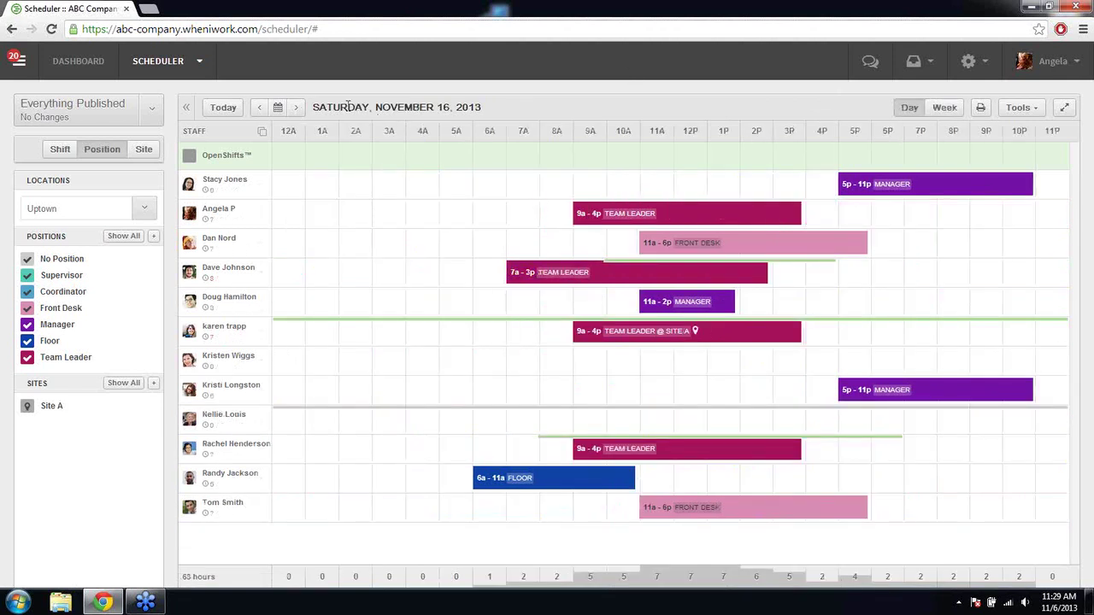
left_click(64, 405)
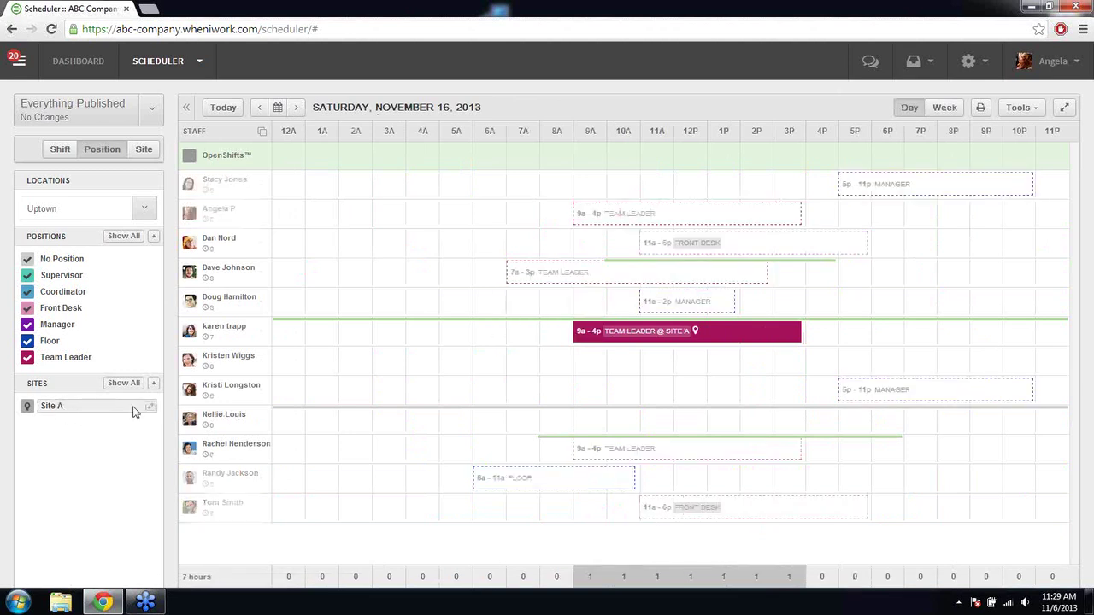
left_click(66, 308)
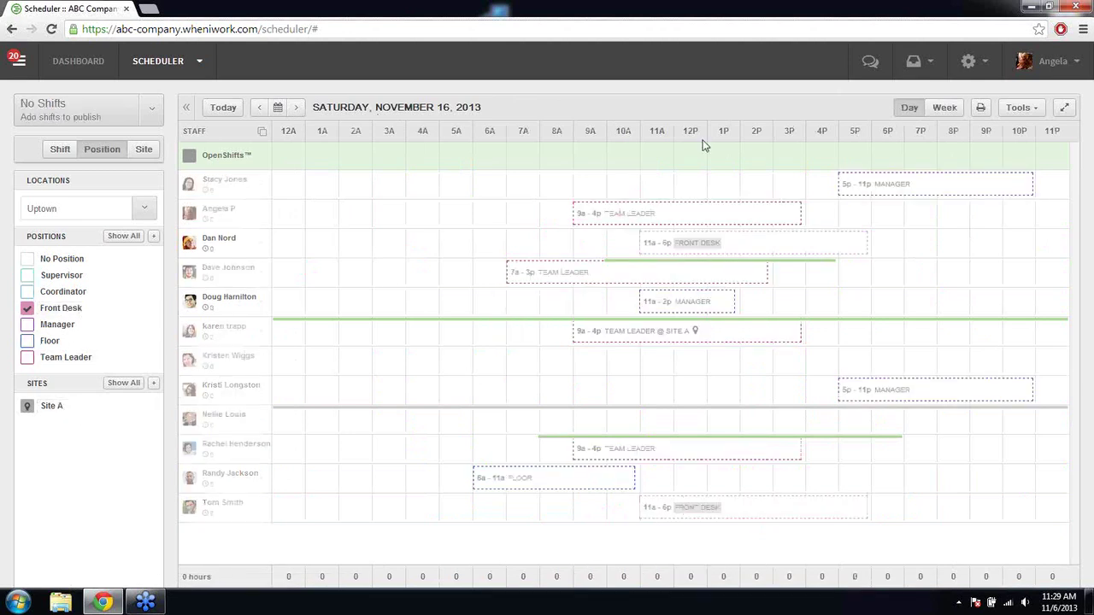
left_click(123, 235)
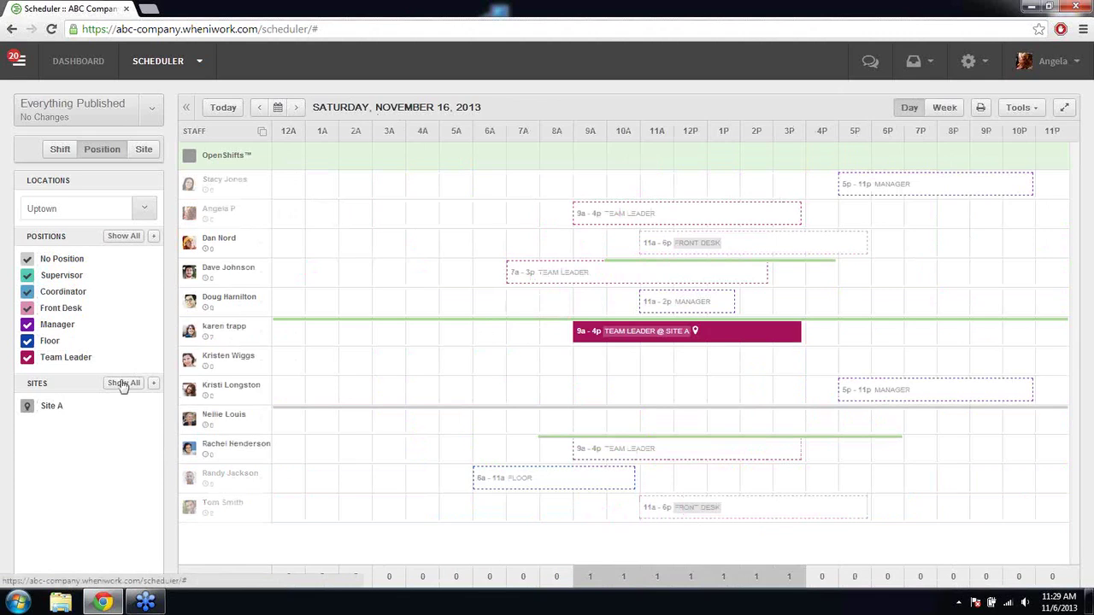
left_click(124, 383)
left_click(945, 109)
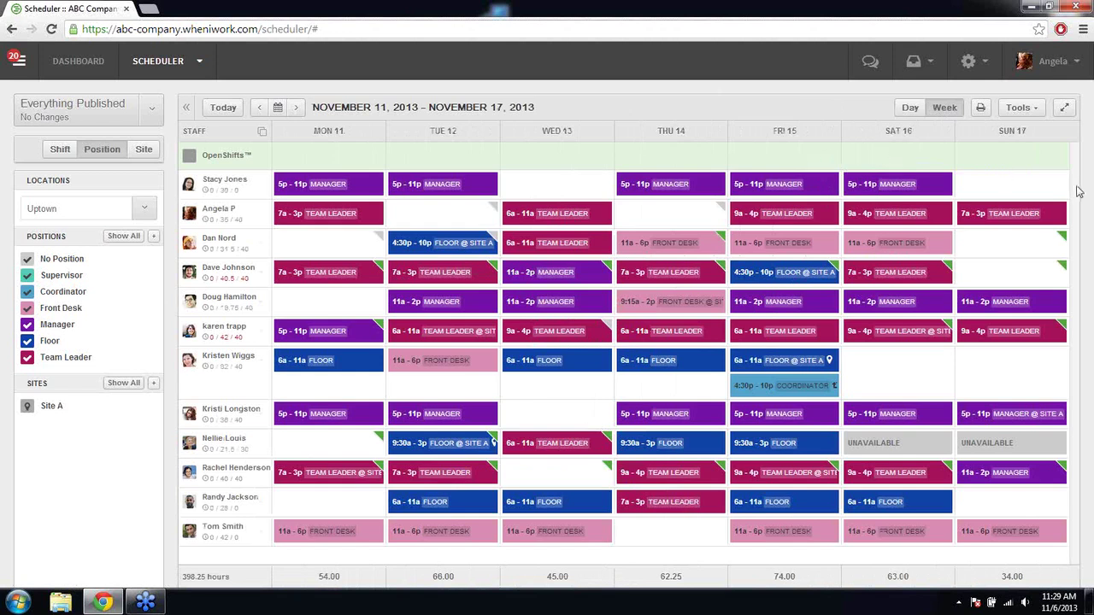
Step: In the application settings, try the 24 Hour time format and set it back to 12 Hour
left_click(1034, 65)
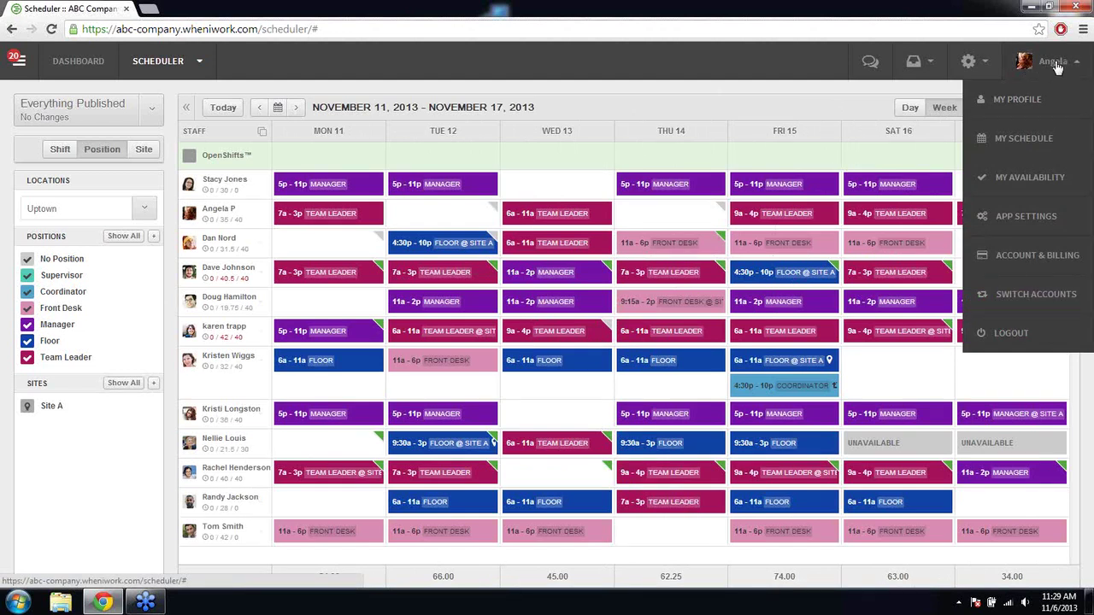
left_click(1039, 216)
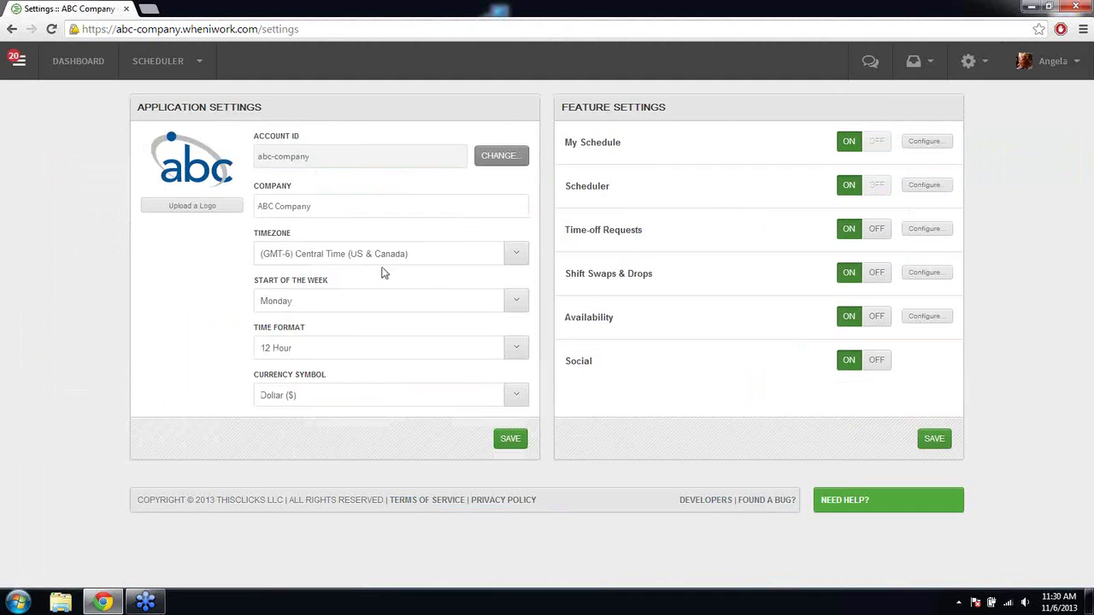
left_click(415, 347)
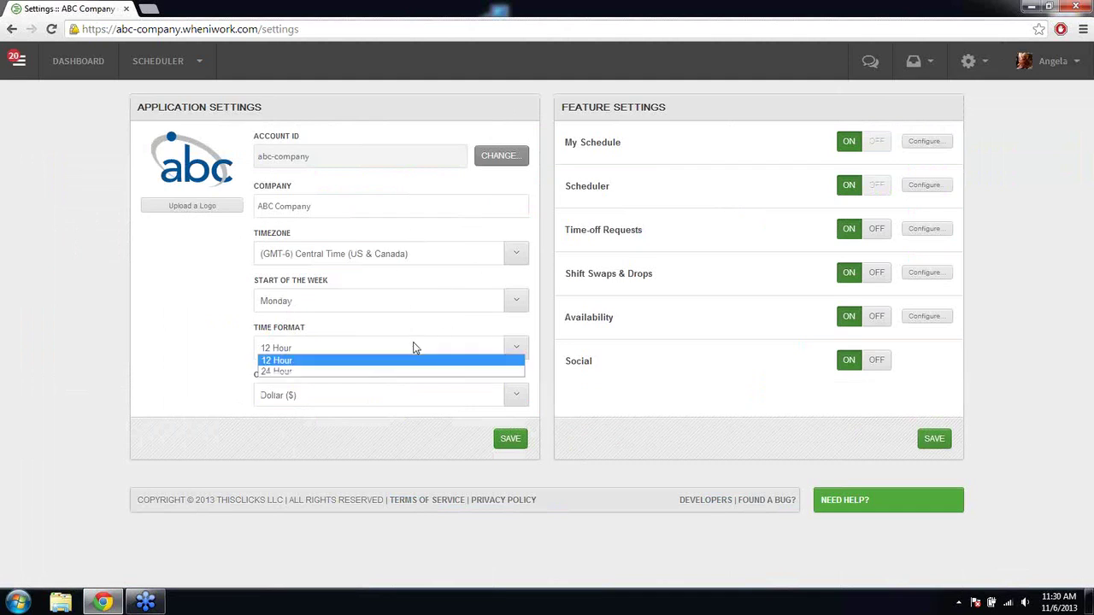
left_click(410, 372)
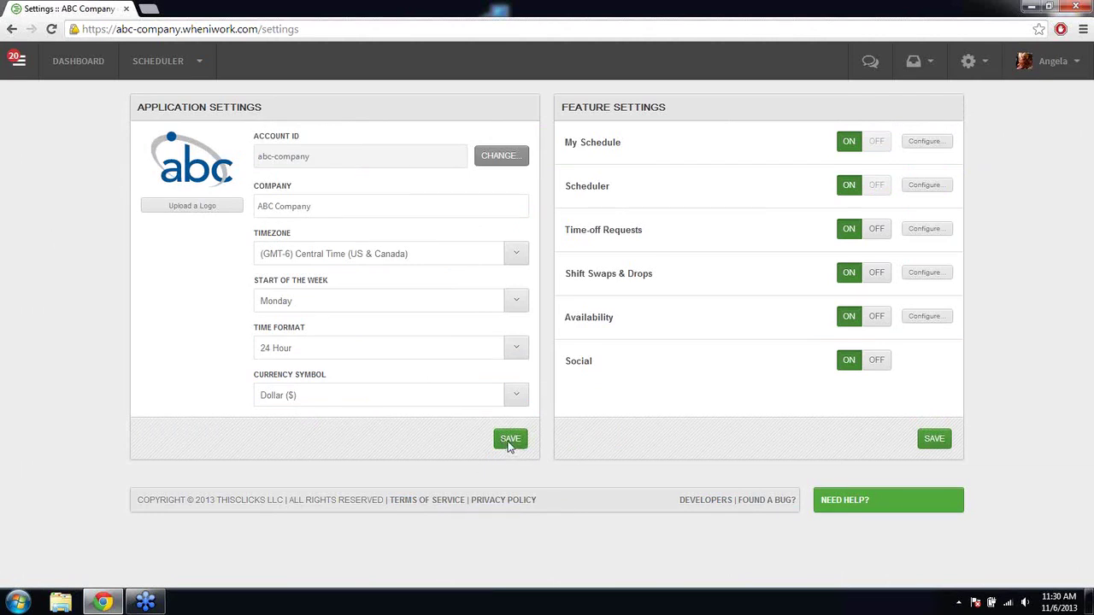
left_click(496, 354)
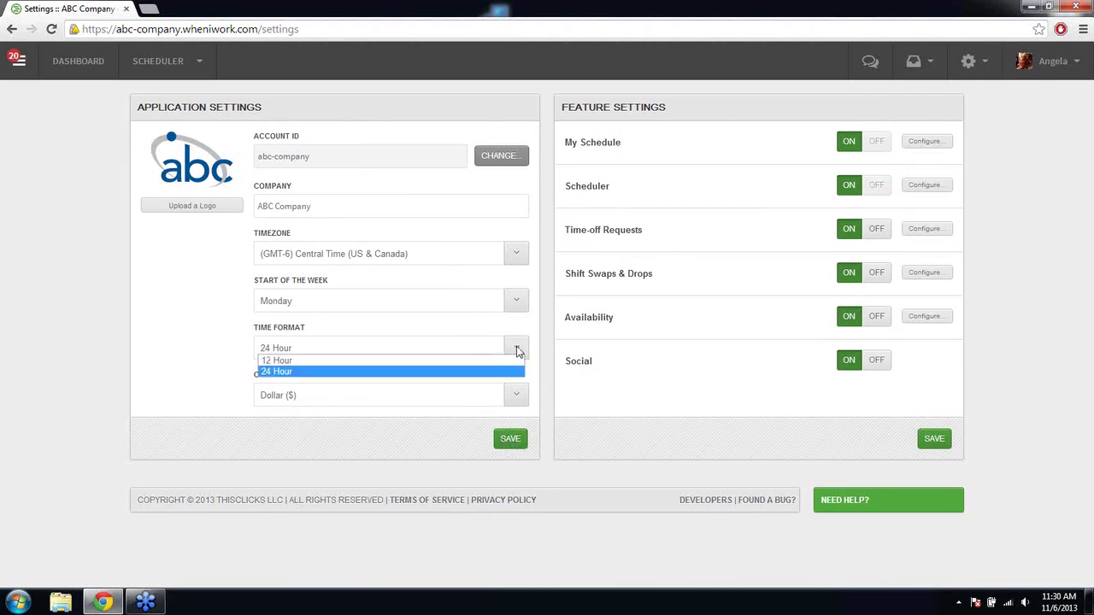
left_click(500, 361)
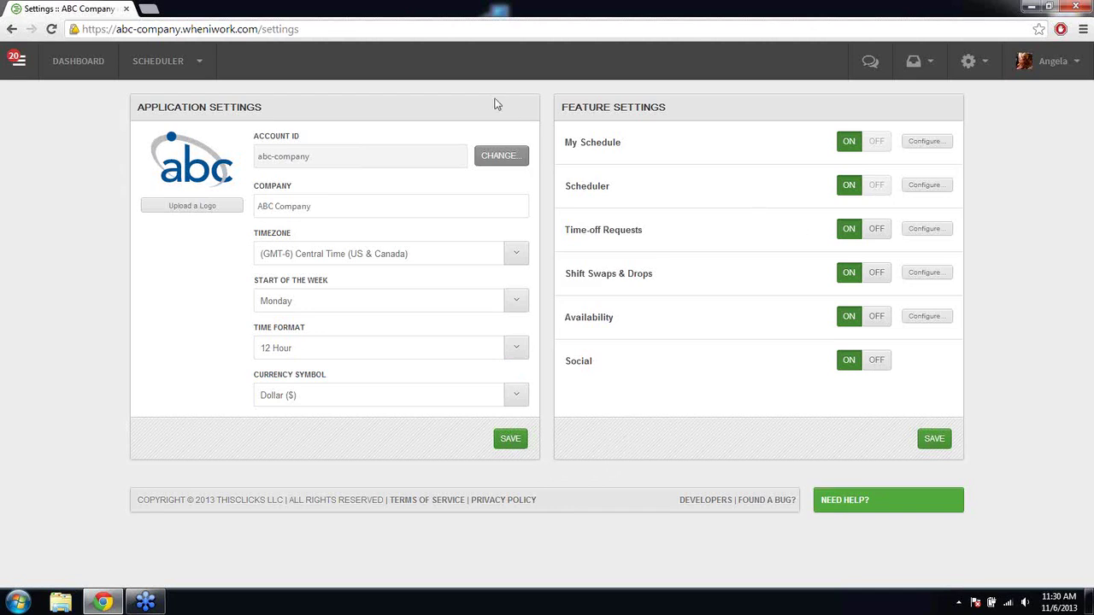
Step: Return to the dashboard, open the help page and look through its getting-started, billing and organizing topics and training videos
left_click(85, 66)
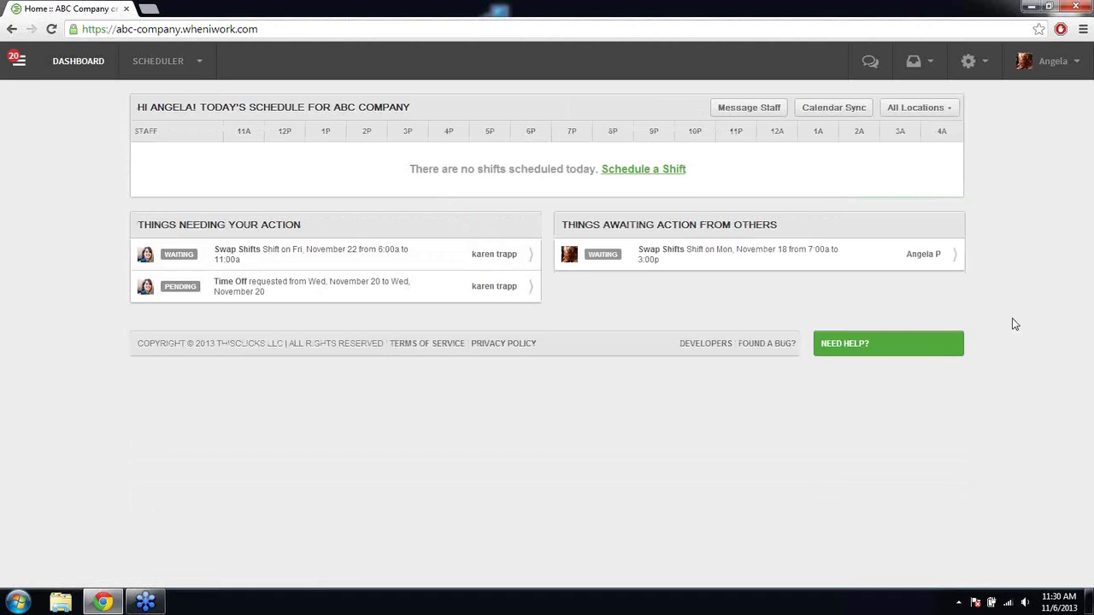
left_click(833, 347)
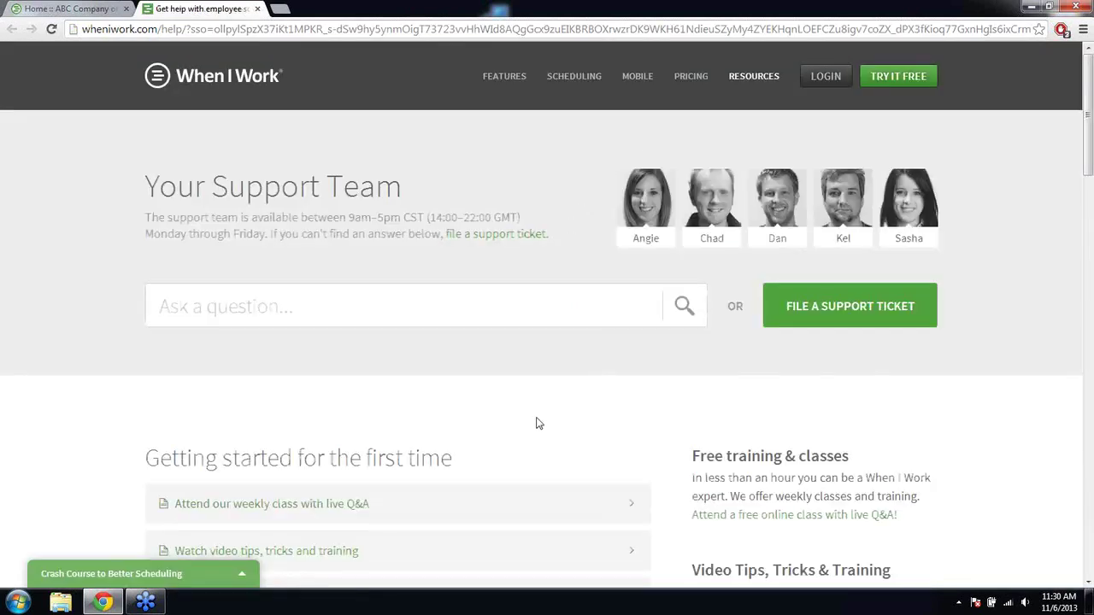
scroll(530, 418, "down", 5)
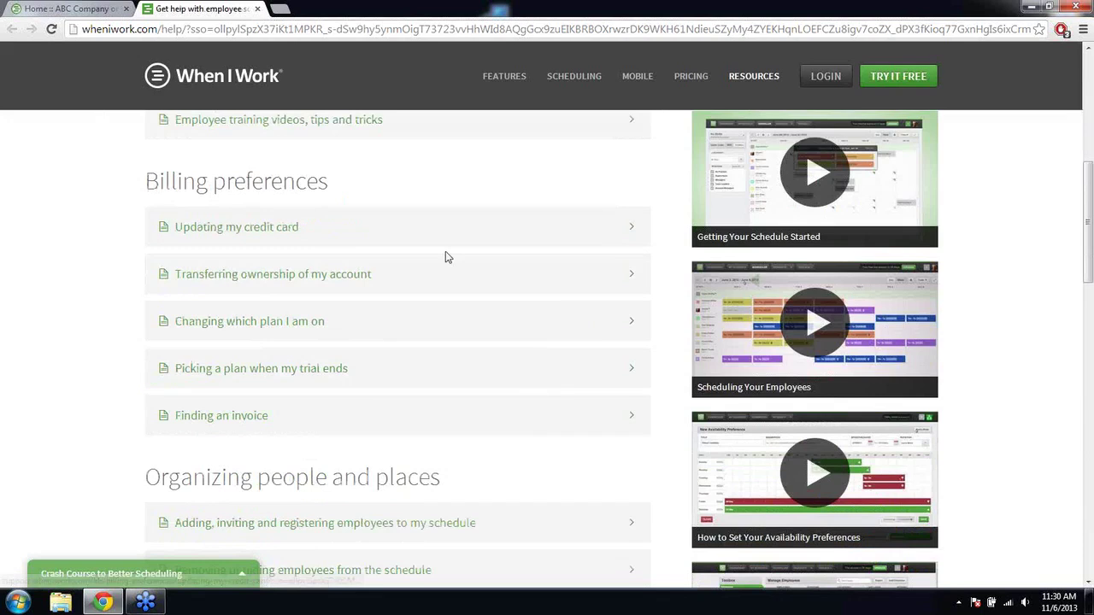
scroll(521, 405, "up", 3)
scroll(991, 440, "down", 8)
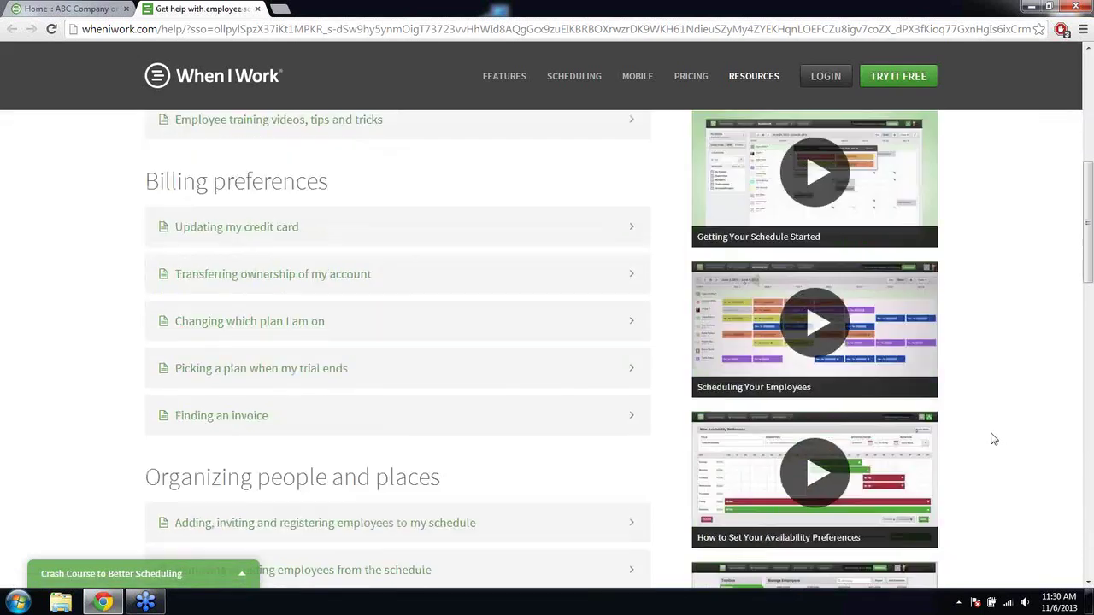
scroll(983, 436, "up", 10)
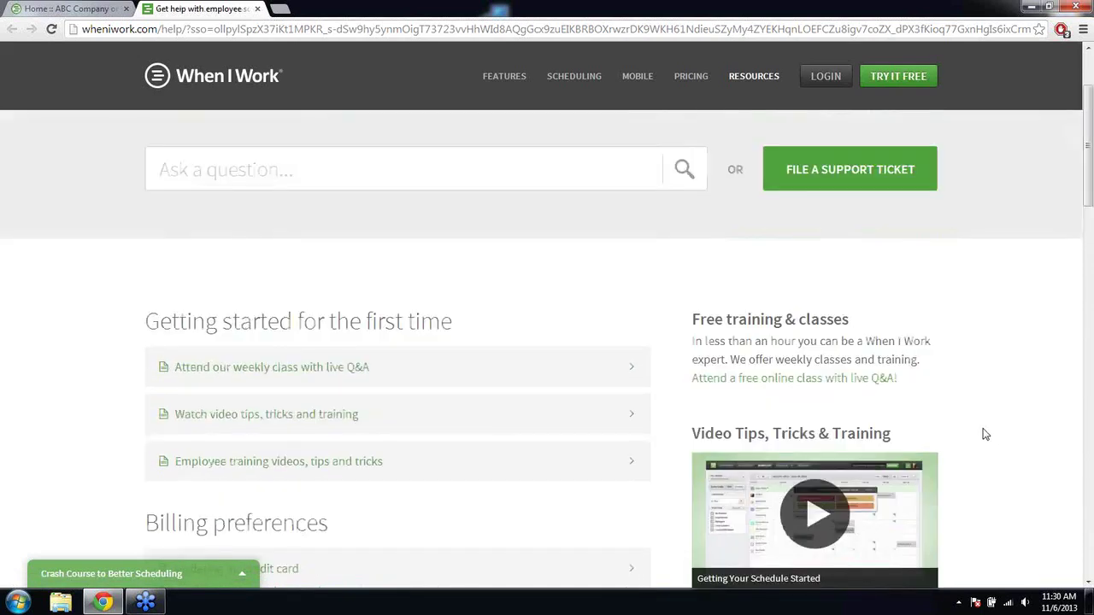
Step: Open the support ticket form, review its fields and the training resources, and dismiss the crash course sign-up popup
left_click(865, 182)
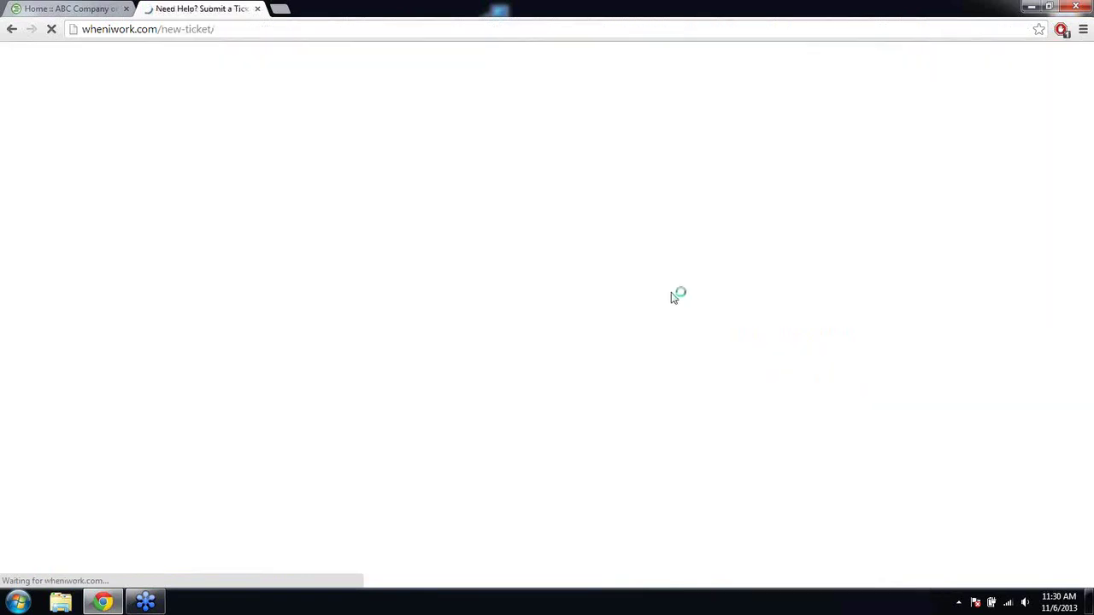
scroll(536, 324, "down", 7)
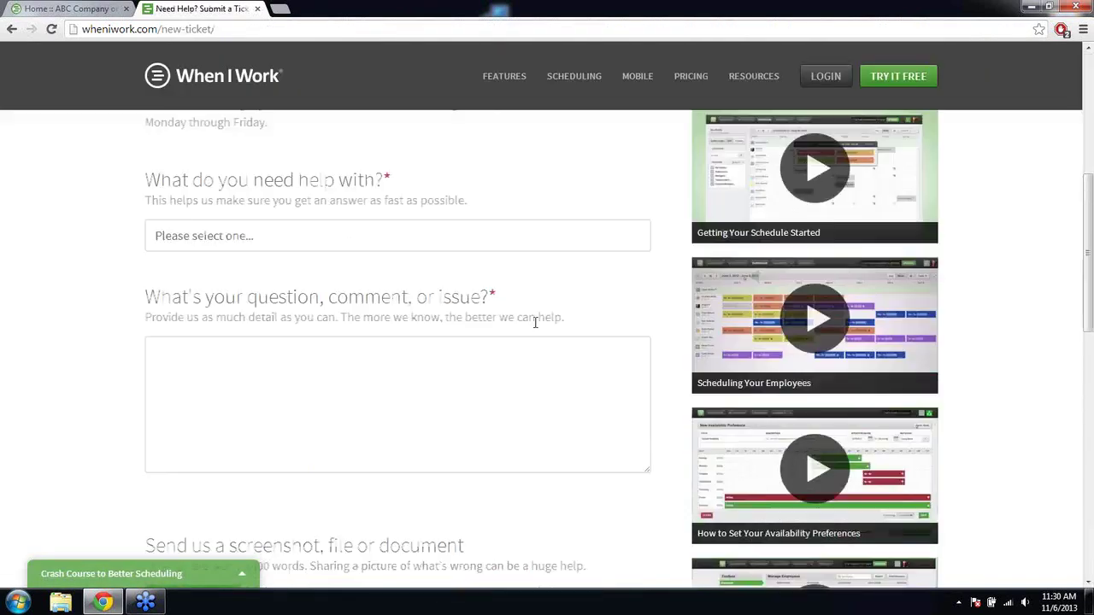
scroll(537, 320, "up", 3)
scroll(537, 321, "down", 2)
scroll(536, 320, "up", 2)
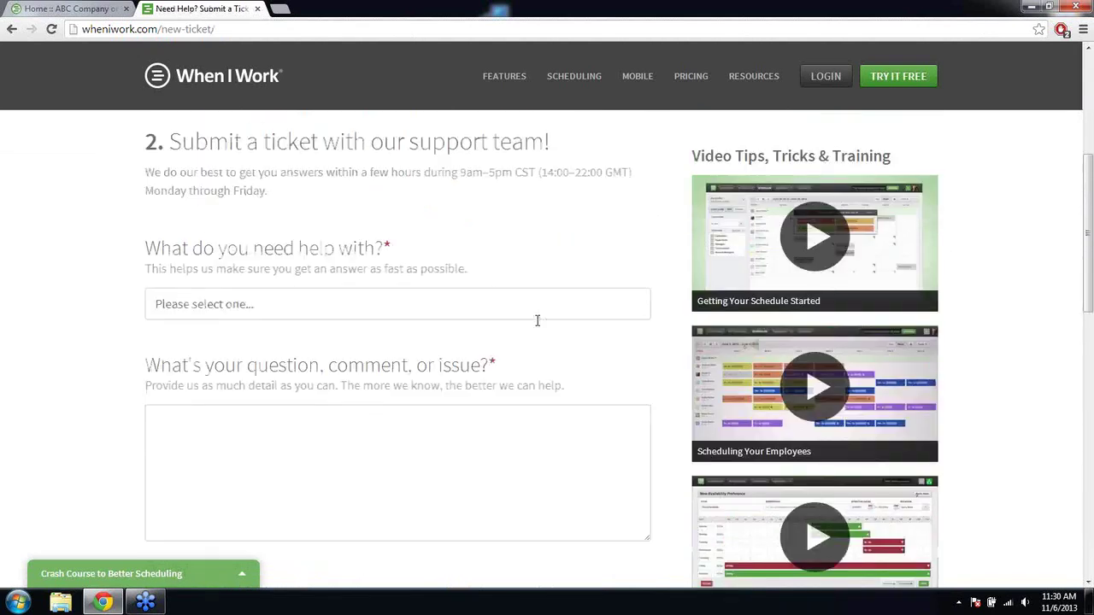
scroll(536, 325, "down", 1)
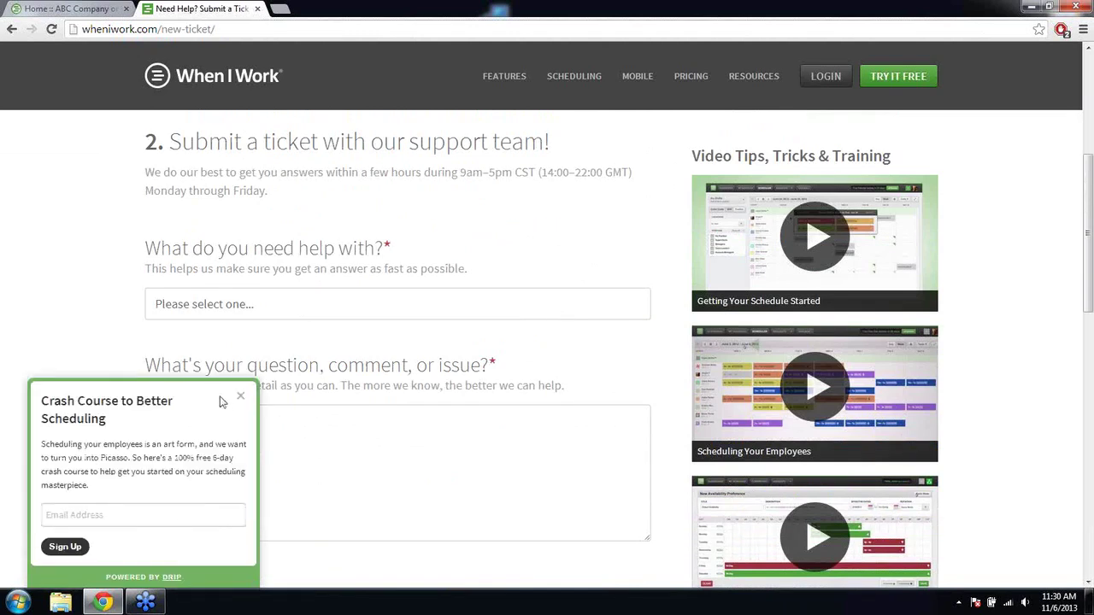
left_click(241, 396)
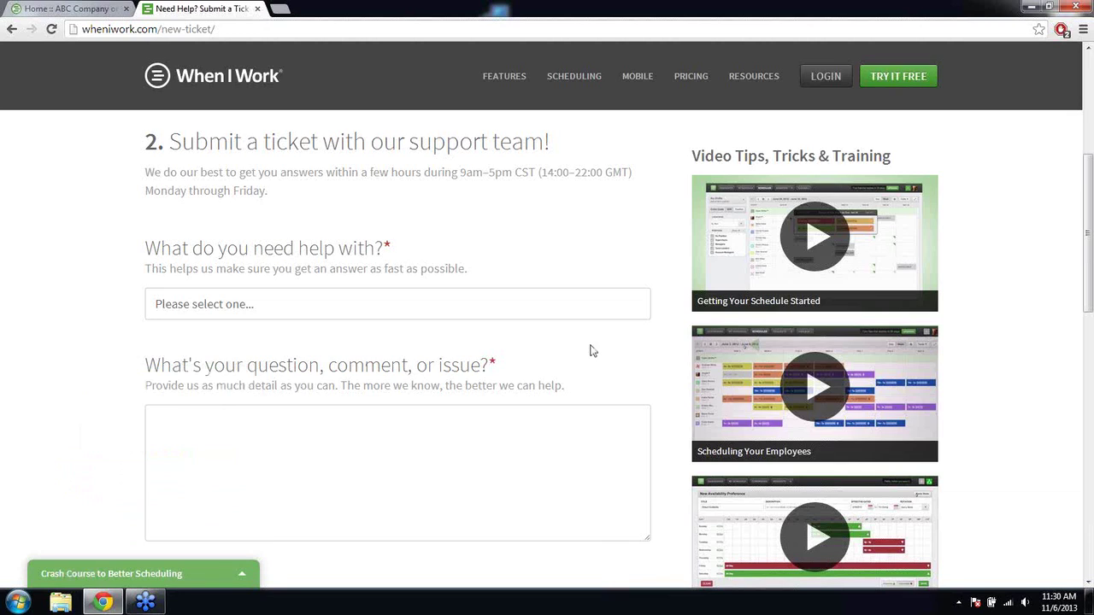
scroll(964, 306, "up", 3)
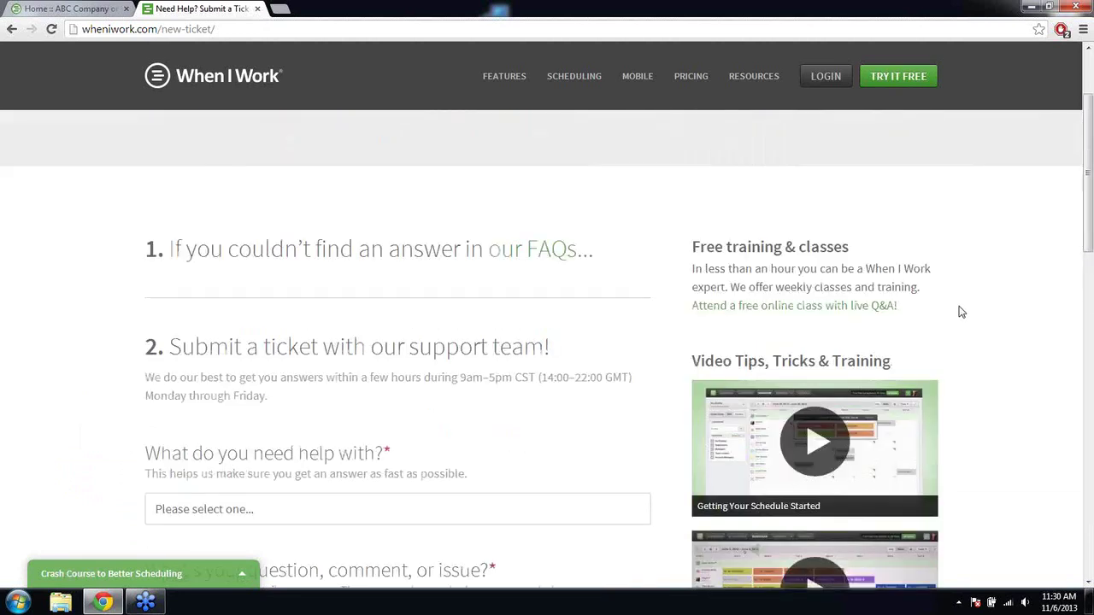
scroll(960, 311, "down", 6)
scroll(962, 310, "down", 2)
scroll(964, 311, "up", 1)
scroll(964, 311, "up", 7)
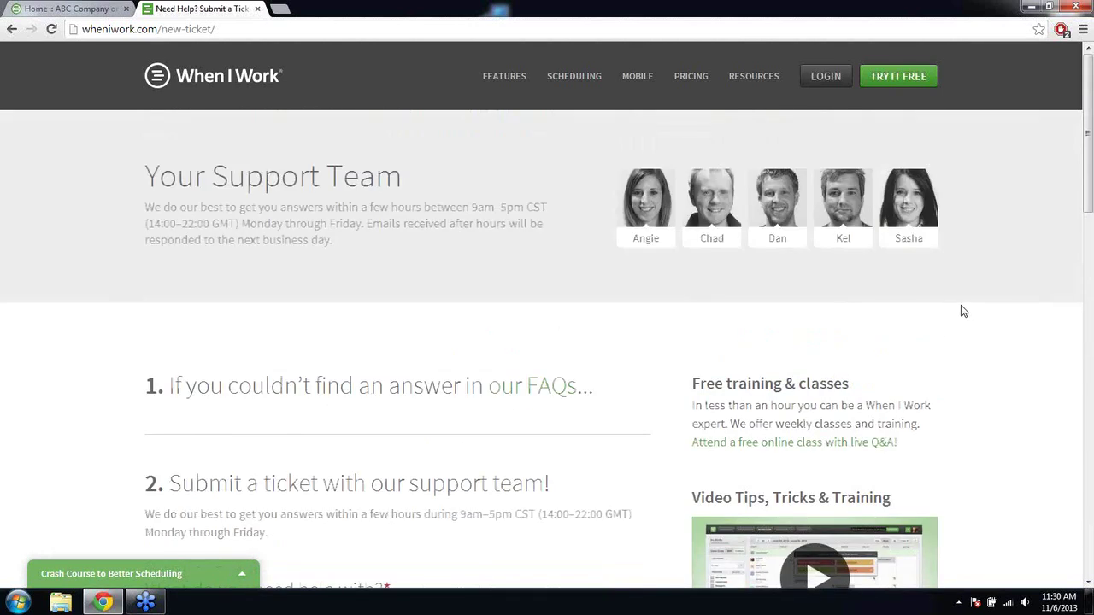